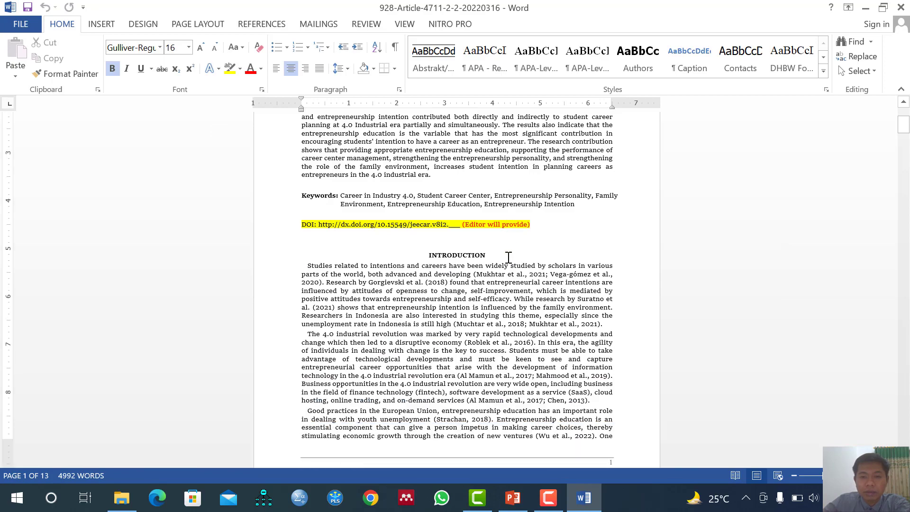
Scroll down to the References section and click into the bibliography to reveal it
{"action": "scroll", "coordinate": [508, 257], "scroll_direction": "up", "scroll_amount": 3}
{"action": "scroll", "coordinate": [508, 257], "scroll_direction": "down", "scroll_amount": 4}
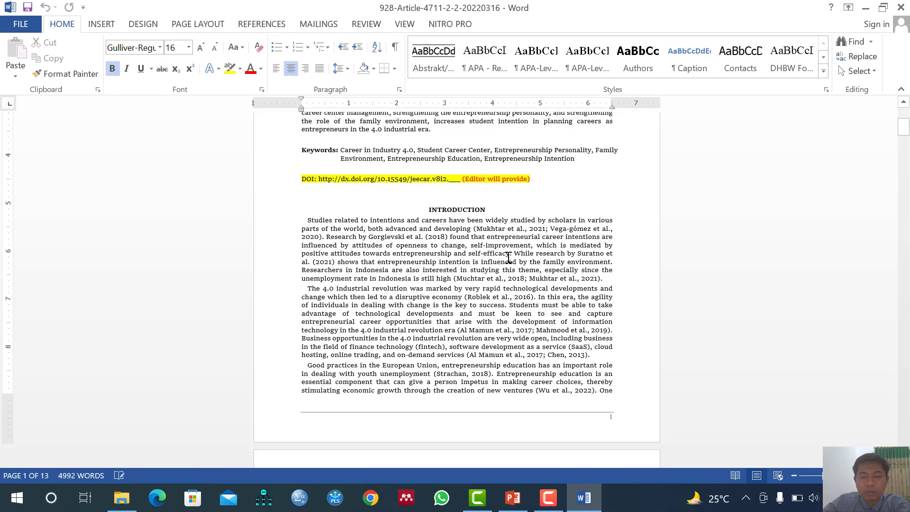
{"action": "left_click", "coordinate": [432, 240]}
{"action": "scroll", "coordinate": [433, 247], "scroll_direction": "down", "scroll_amount": 3}
{"action": "scroll", "coordinate": [437, 248], "scroll_direction": "up", "scroll_amount": 1}
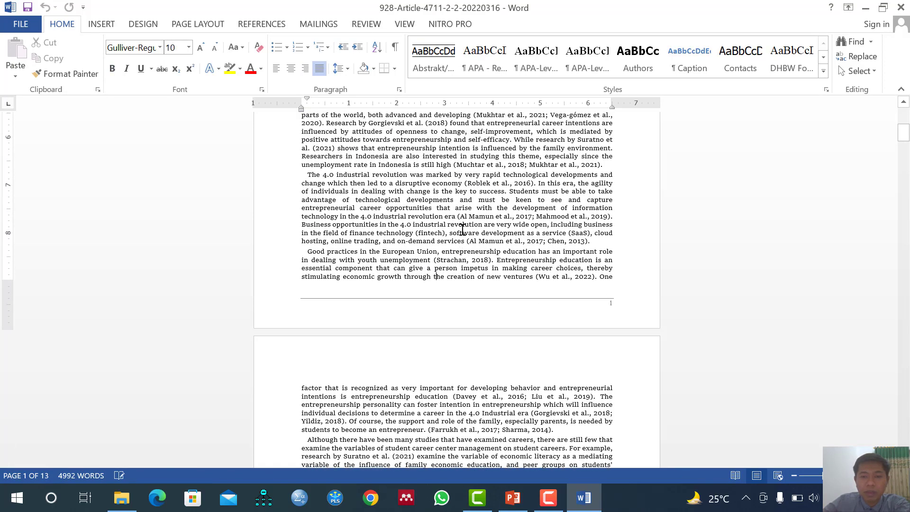
{"action": "left_click_drag", "start_coordinate": [904, 135], "coordinate": [907, 388]}
{"action": "left_click_drag", "start_coordinate": [904, 340], "coordinate": [905, 339]}
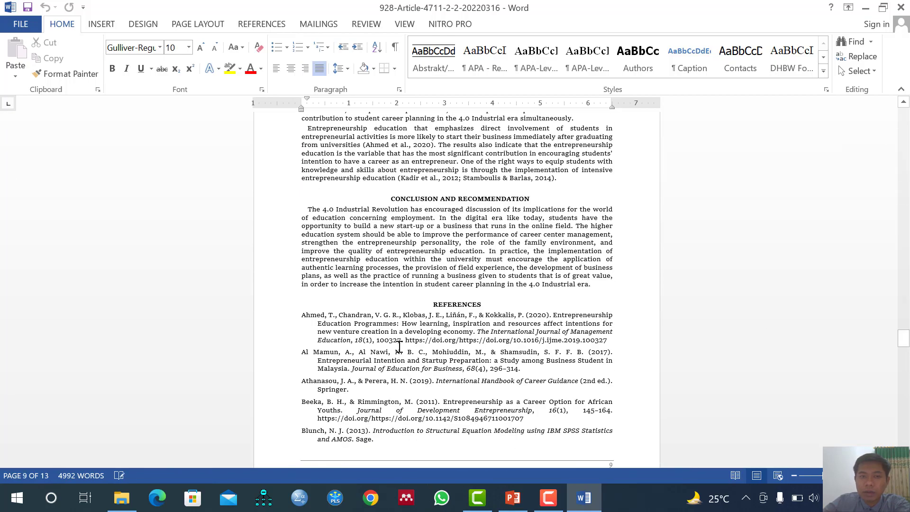
{"action": "left_click", "coordinate": [452, 430]}
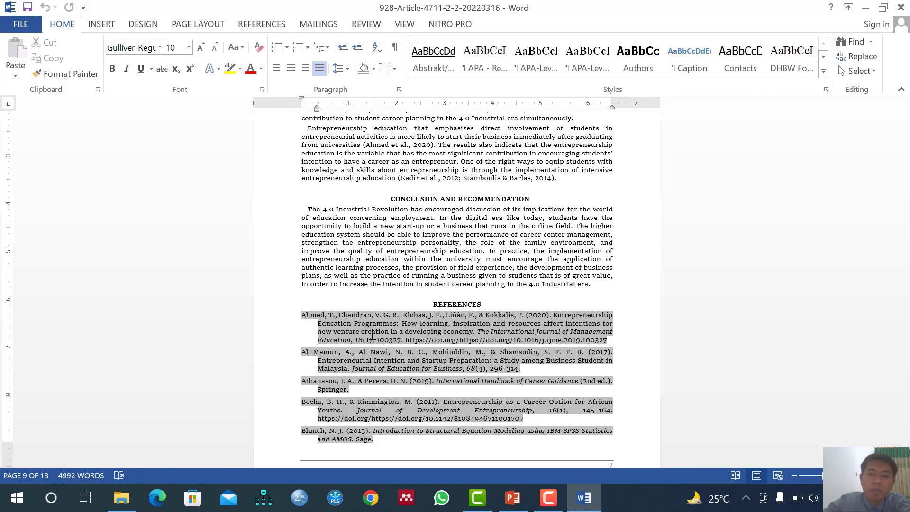
Select the whole reference list, from the Ahmed entry to the last reference
{"action": "left_click", "coordinate": [436, 218]}
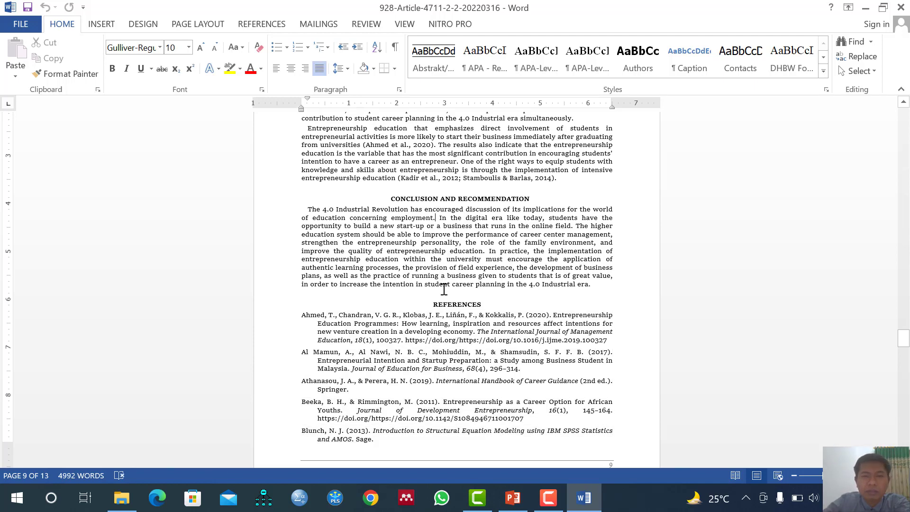
{"action": "left_click_drag", "start_coordinate": [303, 314], "coordinate": [521, 331]}
{"action": "scroll", "coordinate": [494, 339], "scroll_direction": "up", "scroll_amount": 15}
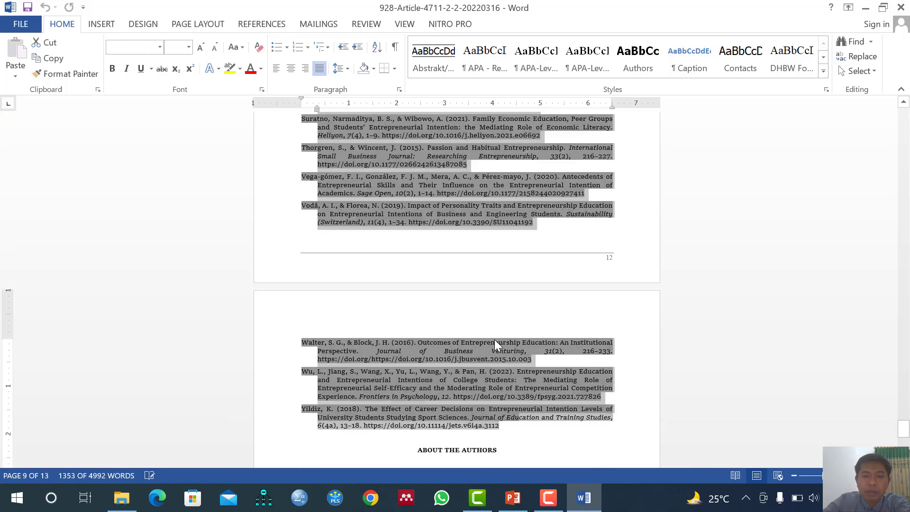
{"action": "scroll", "coordinate": [482, 348], "scroll_direction": "up", "scroll_amount": 18}
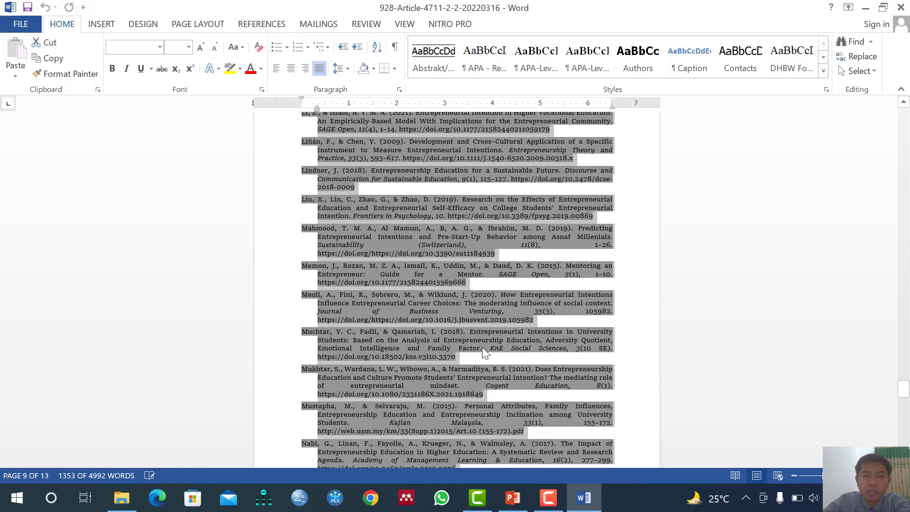
{"action": "scroll", "coordinate": [479, 349], "scroll_direction": "up", "scroll_amount": 15}
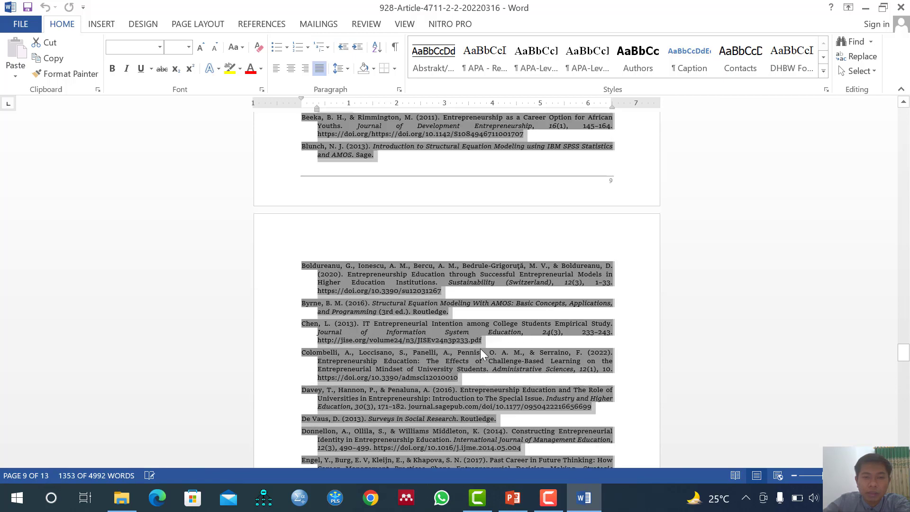
{"action": "scroll", "coordinate": [462, 343], "scroll_direction": "down", "scroll_amount": 3}
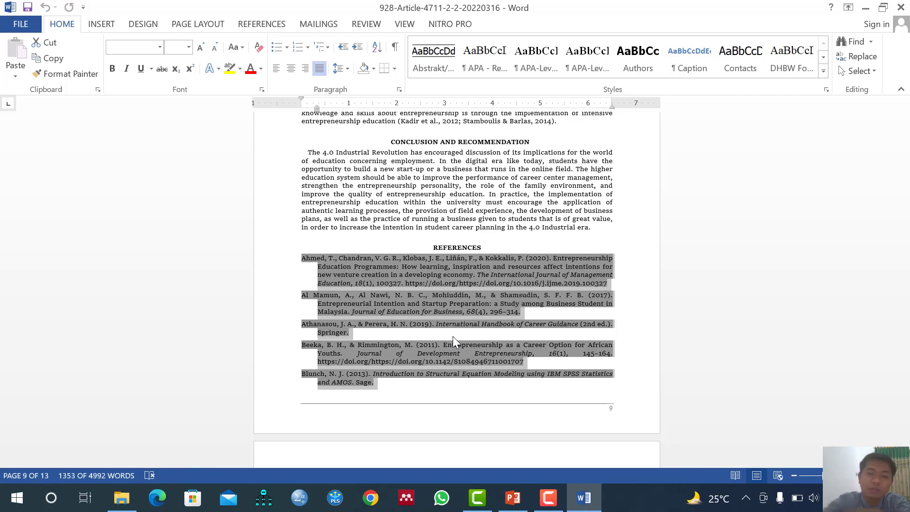
Bring up the Mendeley Desktop library, then minimize it to return to the Word references
{"action": "left_click", "coordinate": [410, 500]}
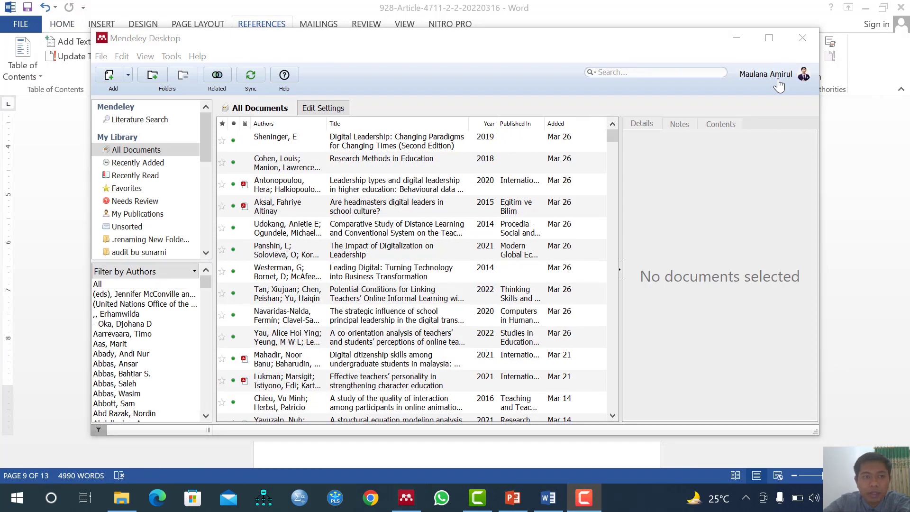
{"action": "left_click", "coordinate": [737, 39]}
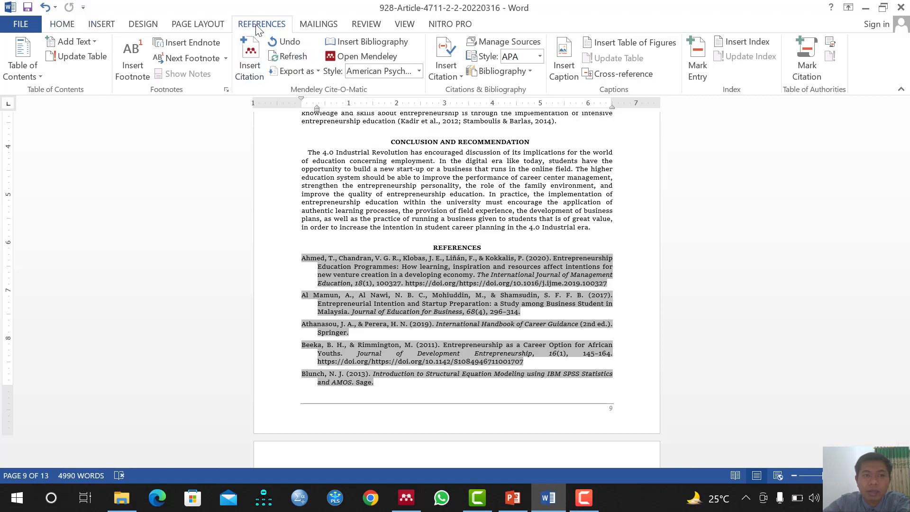
Change the Mendeley Cite-O-Matic citation style to IEEE
{"action": "left_click", "coordinate": [66, 26]}
{"action": "left_click", "coordinate": [255, 26]}
{"action": "left_click", "coordinate": [419, 72]}
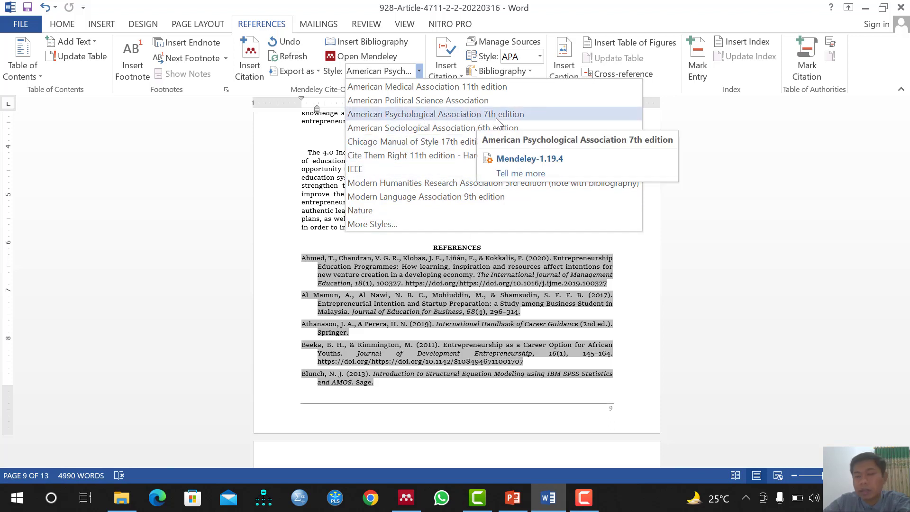
{"action": "left_click", "coordinate": [384, 170]}
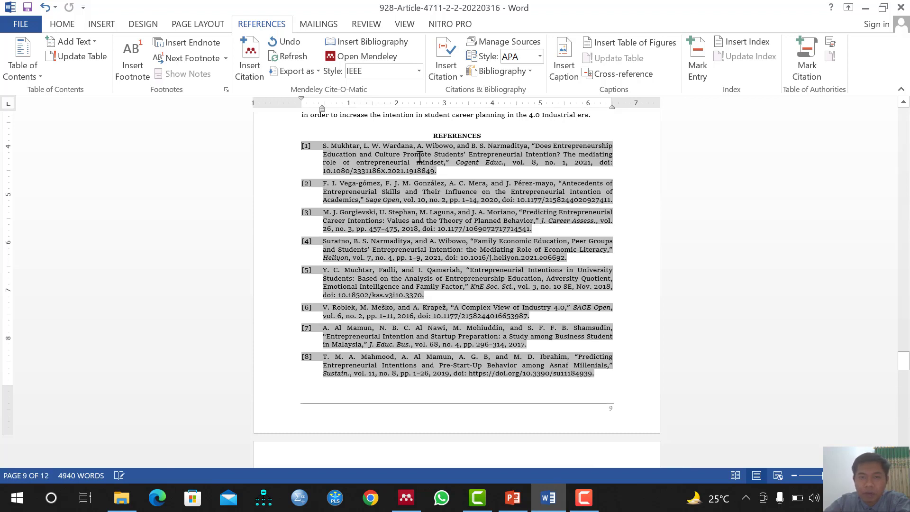
Review the numbered IEEE in-text citations and the renumbered reference list
{"action": "scroll", "coordinate": [368, 194], "scroll_direction": "down", "scroll_amount": 12}
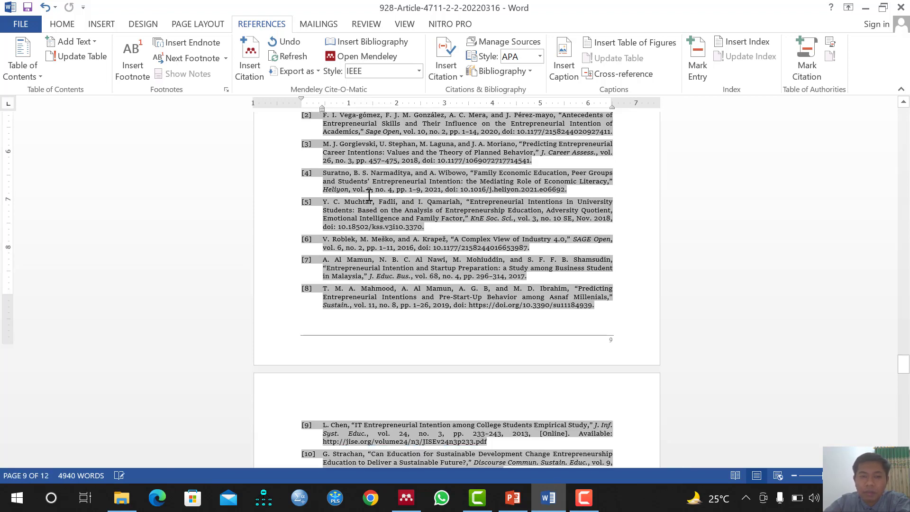
{"action": "scroll", "coordinate": [372, 207], "scroll_direction": "up", "scroll_amount": 14}
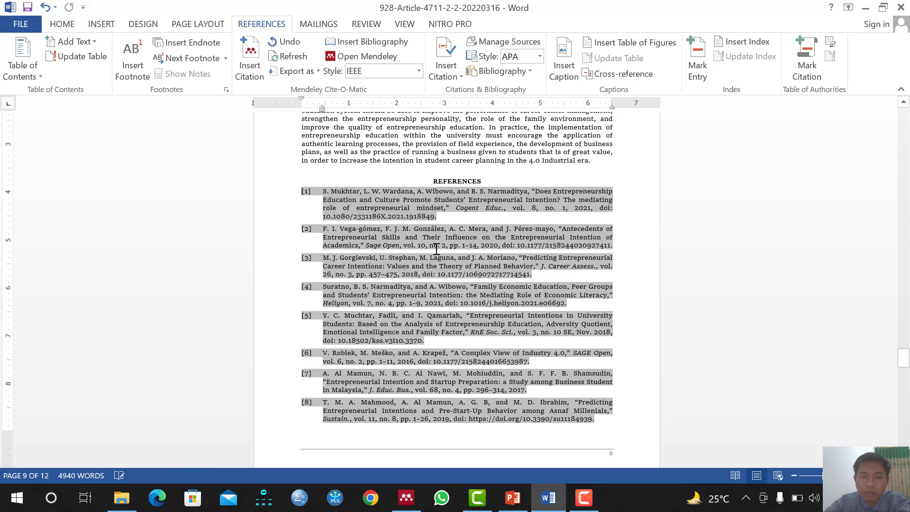
{"action": "scroll", "coordinate": [426, 281], "scroll_direction": "up", "scroll_amount": 8}
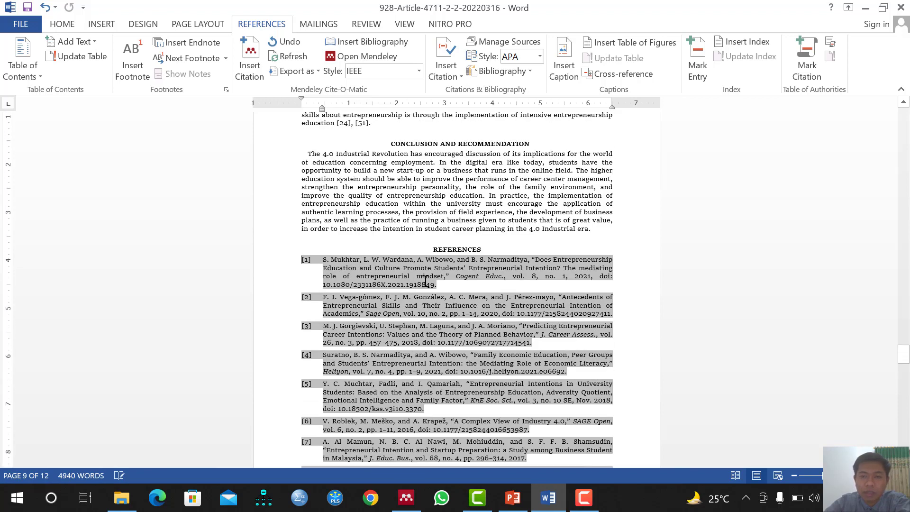
{"action": "left_click_drag", "start_coordinate": [380, 262], "coordinate": [307, 209]}
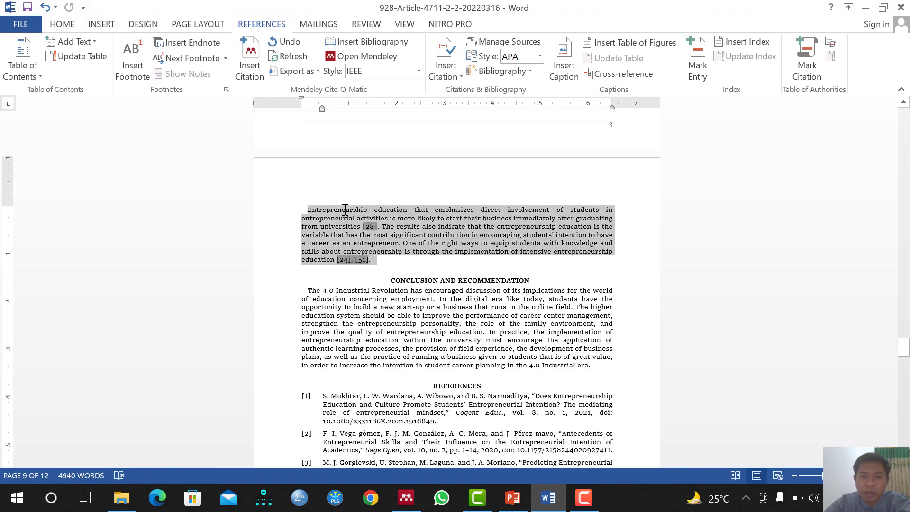
{"action": "scroll", "coordinate": [448, 297], "scroll_direction": "up", "scroll_amount": 8}
{"action": "scroll", "coordinate": [447, 301], "scroll_direction": "down", "scroll_amount": 3}
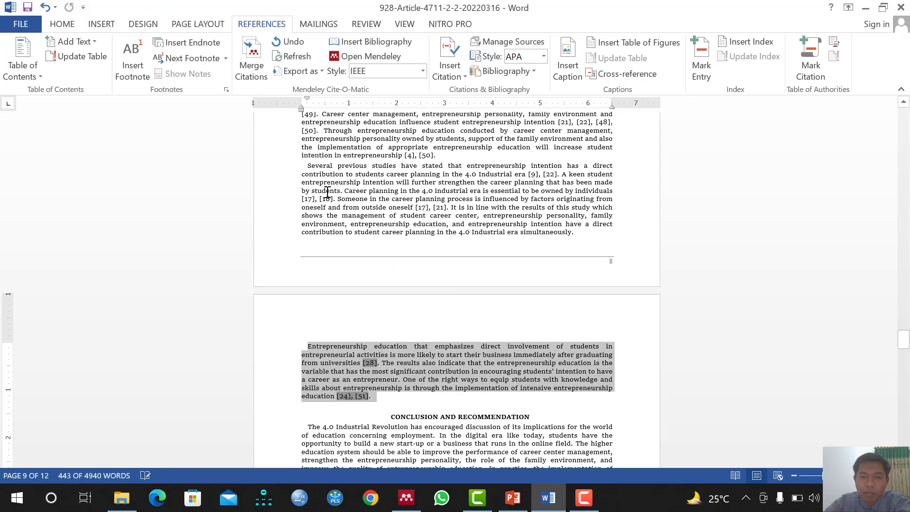
{"action": "left_click_drag", "start_coordinate": [306, 168], "coordinate": [398, 398]}
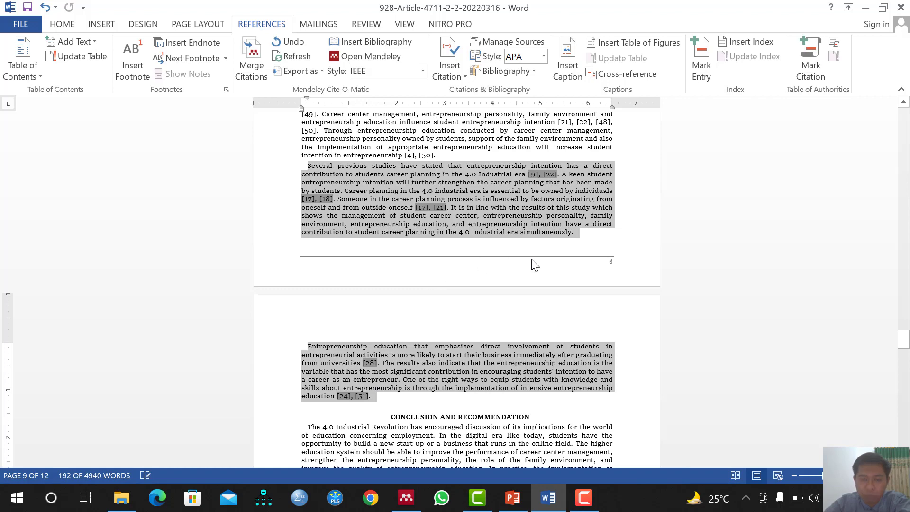
{"action": "scroll", "coordinate": [596, 269], "scroll_direction": "down", "scroll_amount": 15}
{"action": "scroll", "coordinate": [597, 270], "scroll_direction": "down", "scroll_amount": 9}
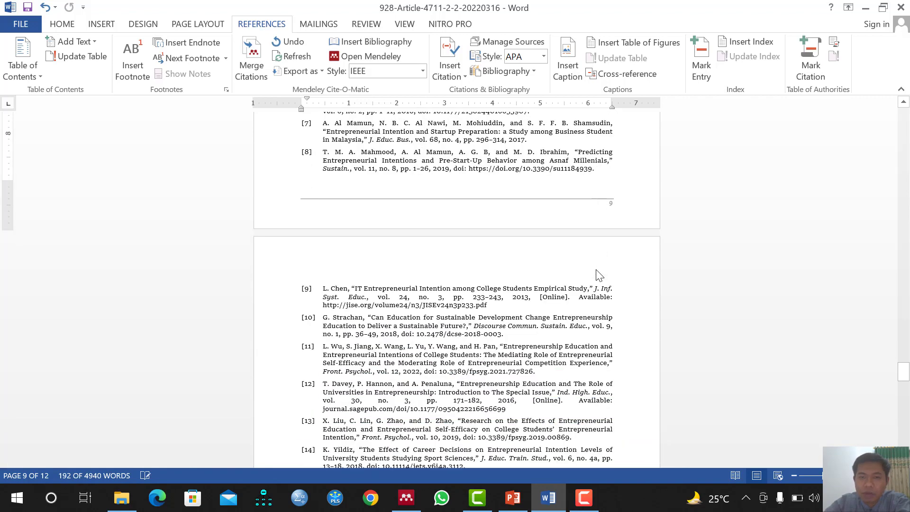
{"action": "scroll", "coordinate": [598, 272], "scroll_direction": "down", "scroll_amount": 2}
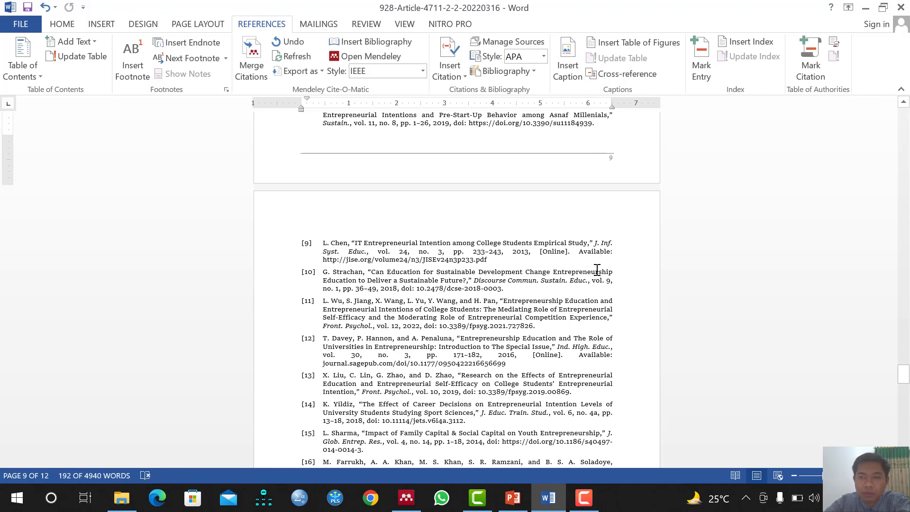
{"action": "scroll", "coordinate": [597, 270], "scroll_direction": "up", "scroll_amount": 1}
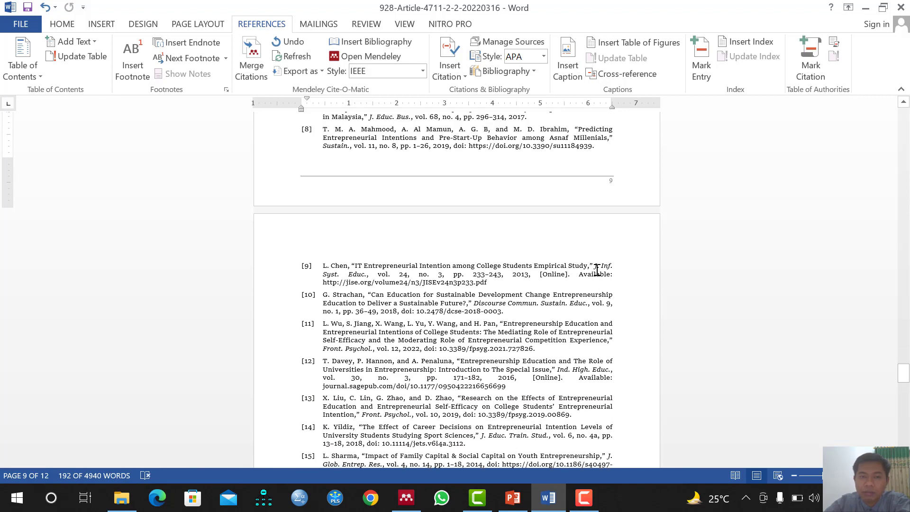
{"action": "scroll", "coordinate": [597, 270], "scroll_direction": "up", "scroll_amount": 13}
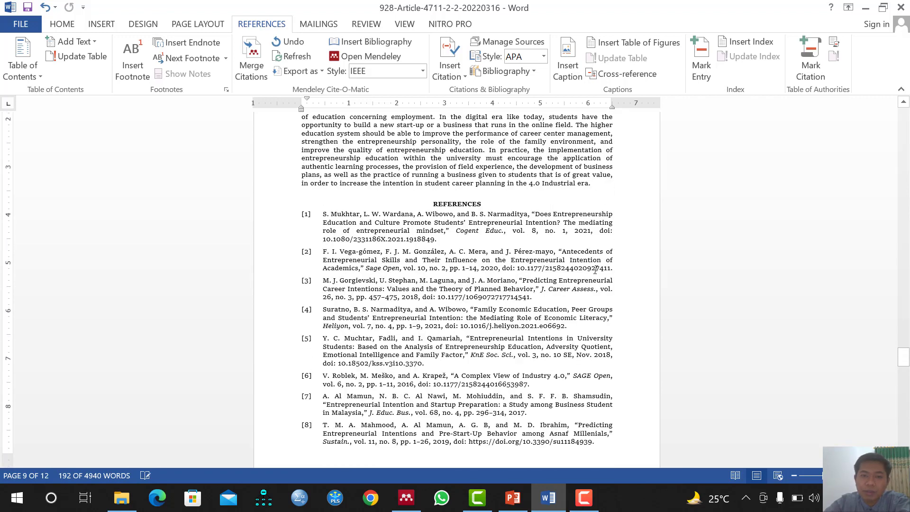
{"action": "scroll", "coordinate": [597, 269], "scroll_direction": "up", "scroll_amount": 6}
Switch the citation style back to American Psychological Association 7th edition, then type a period in the paragraph
{"action": "left_click", "coordinate": [402, 199]}
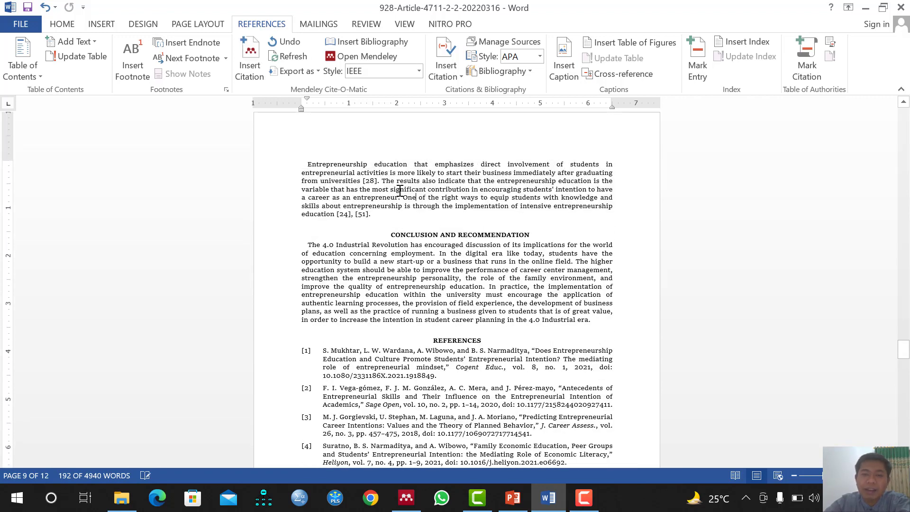
{"action": "scroll", "coordinate": [400, 174], "scroll_direction": "down", "scroll_amount": 1}
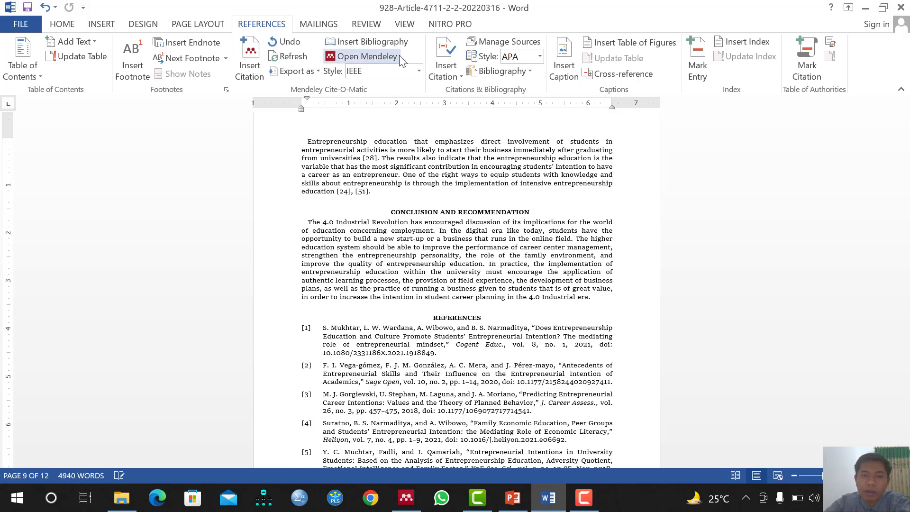
{"action": "left_click", "coordinate": [419, 71]}
{"action": "left_click", "coordinate": [408, 115]}
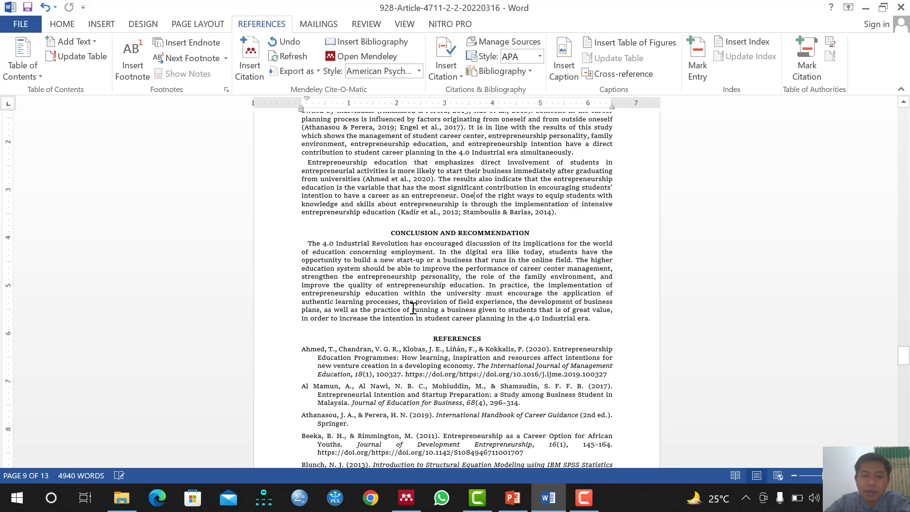
{"action": "left_click", "coordinate": [446, 212]}
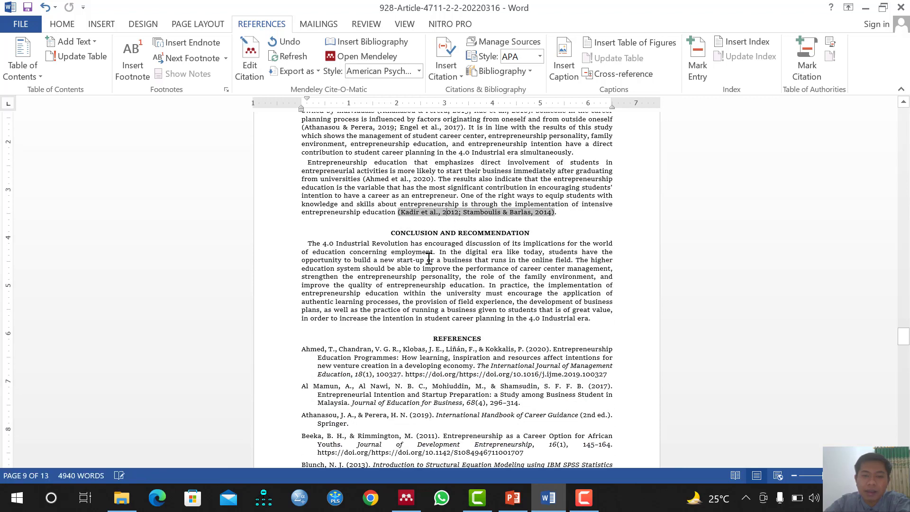
{"action": "left_click", "coordinate": [472, 187]}
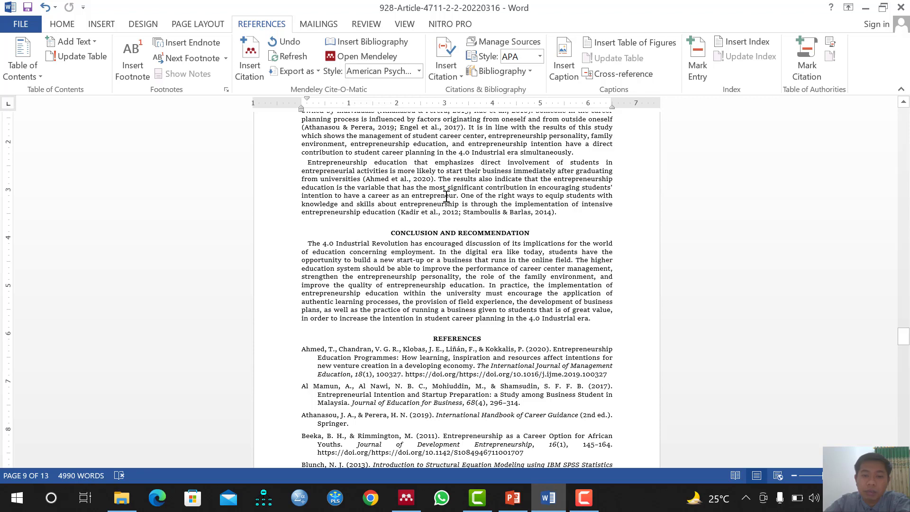
{"action": "type", "text": "."}
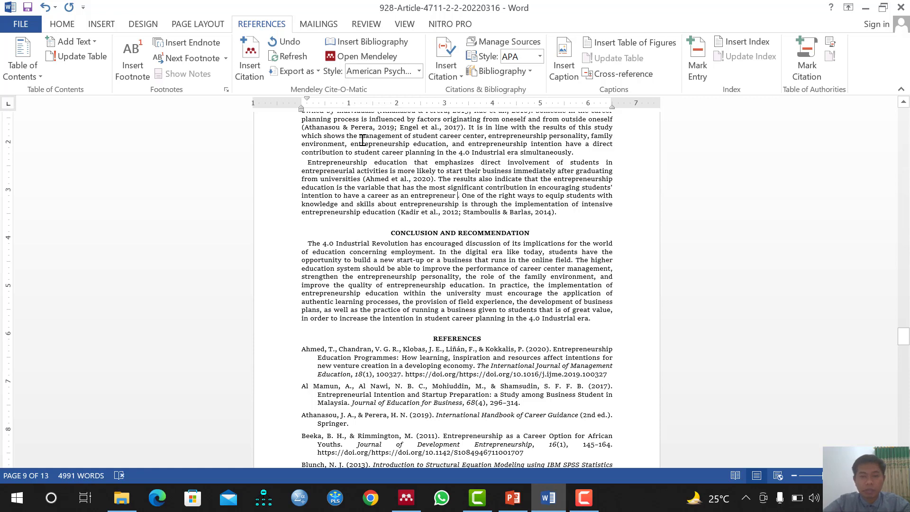
Search the library for 'entreprene' and cite Buckley's 2016 Teacherpreneurs paper after 'entrepreneur'
{"action": "left_click", "coordinate": [252, 76]}
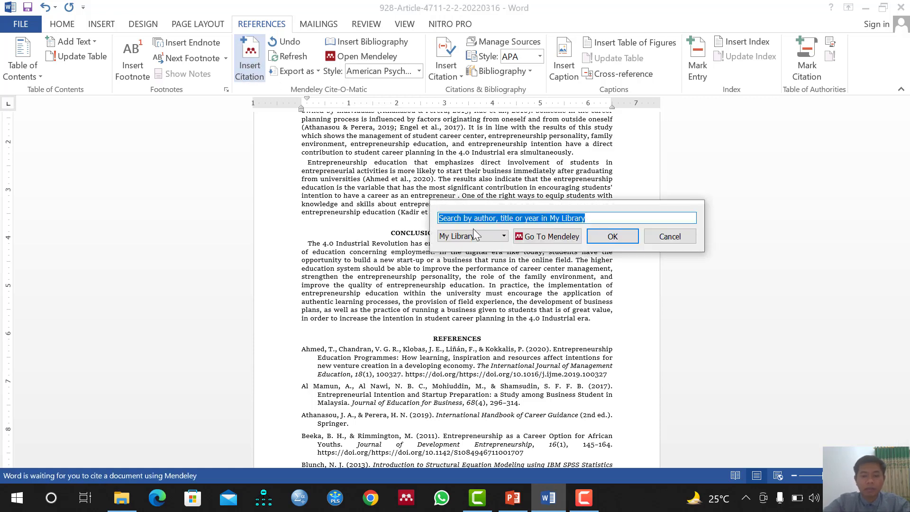
{"action": "type", "text": "entrepreneur"}
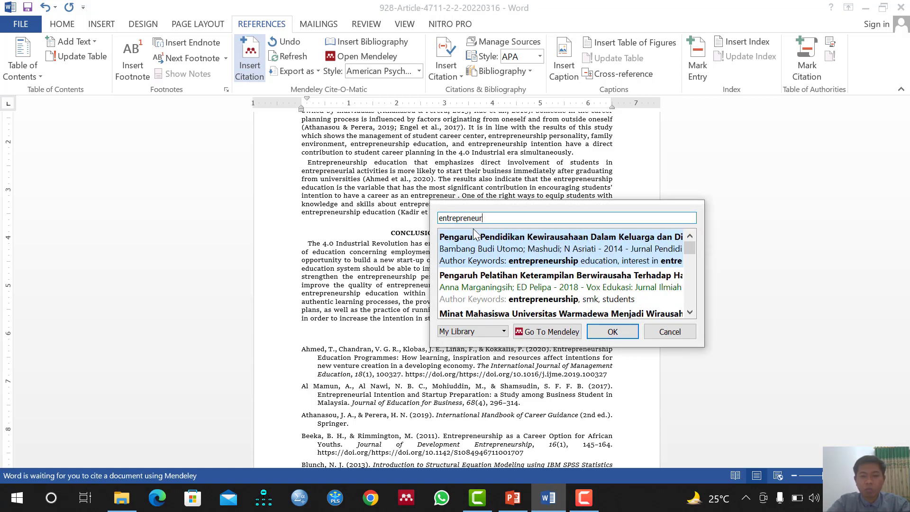
{"action": "scroll", "coordinate": [540, 265], "scroll_direction": "down", "scroll_amount": 5}
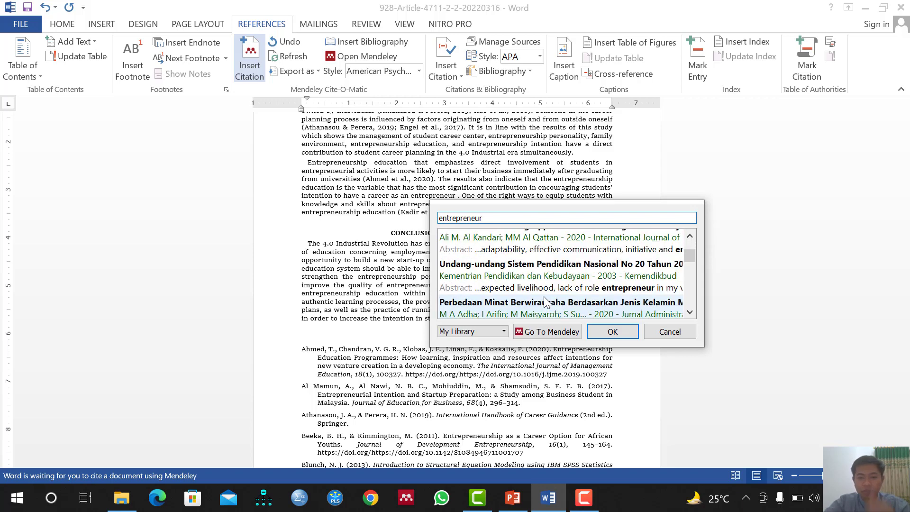
{"action": "scroll", "coordinate": [546, 301], "scroll_direction": "down", "scroll_amount": 6}
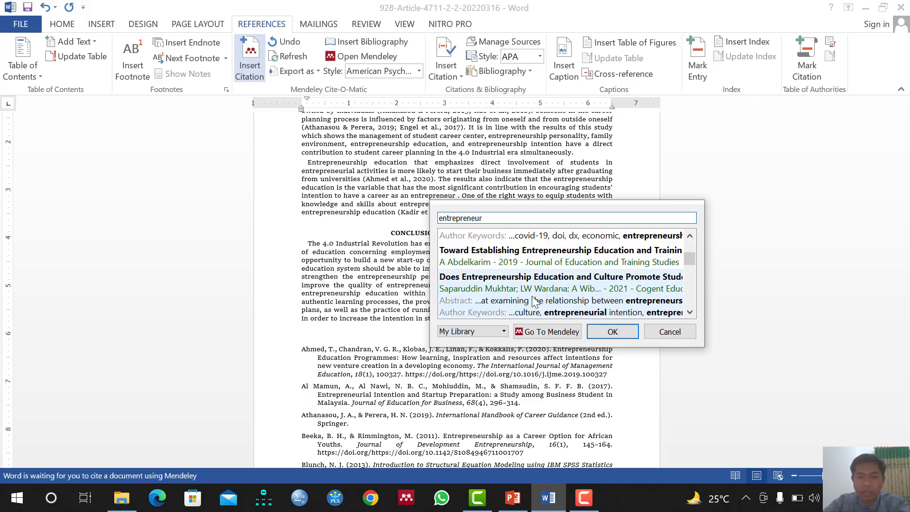
{"action": "scroll", "coordinate": [522, 289], "scroll_direction": "down", "scroll_amount": 5}
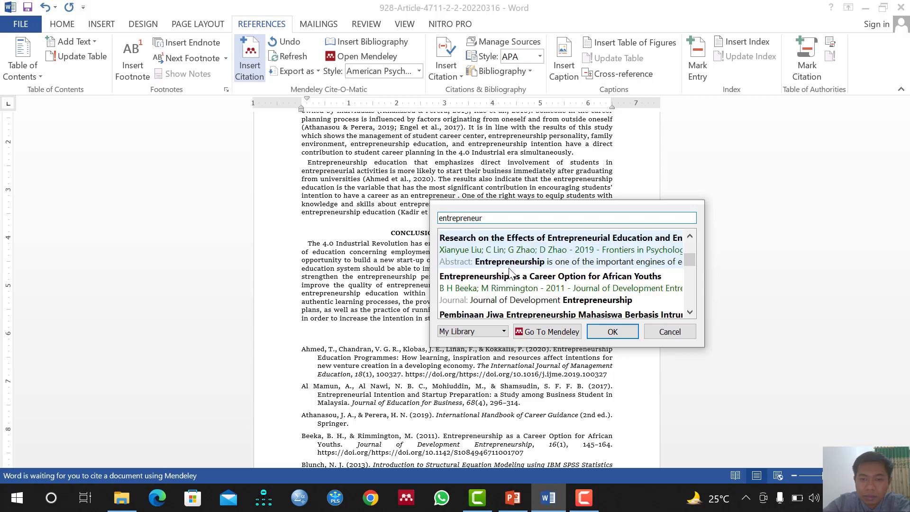
{"action": "scroll", "coordinate": [511, 274], "scroll_direction": "up", "scroll_amount": 5}
{"action": "scroll", "coordinate": [511, 273], "scroll_direction": "down", "scroll_amount": 2}
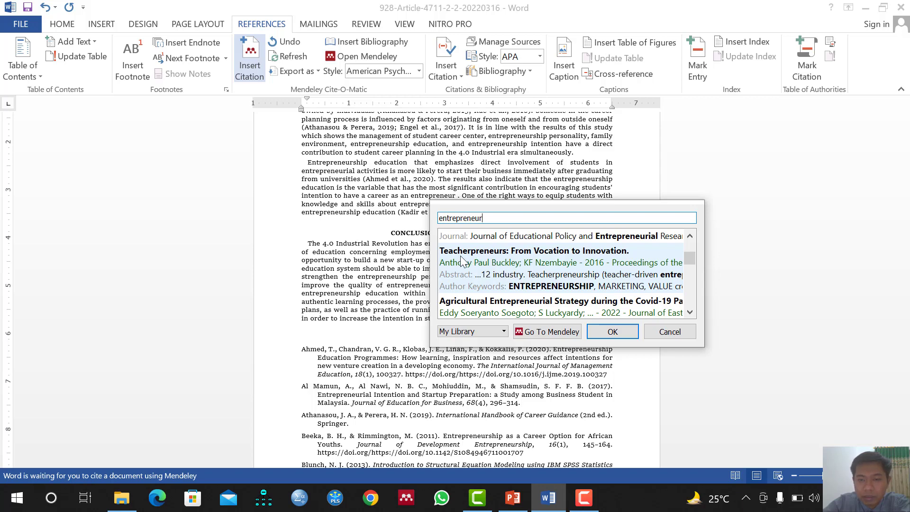
{"action": "left_click", "coordinate": [527, 267]}
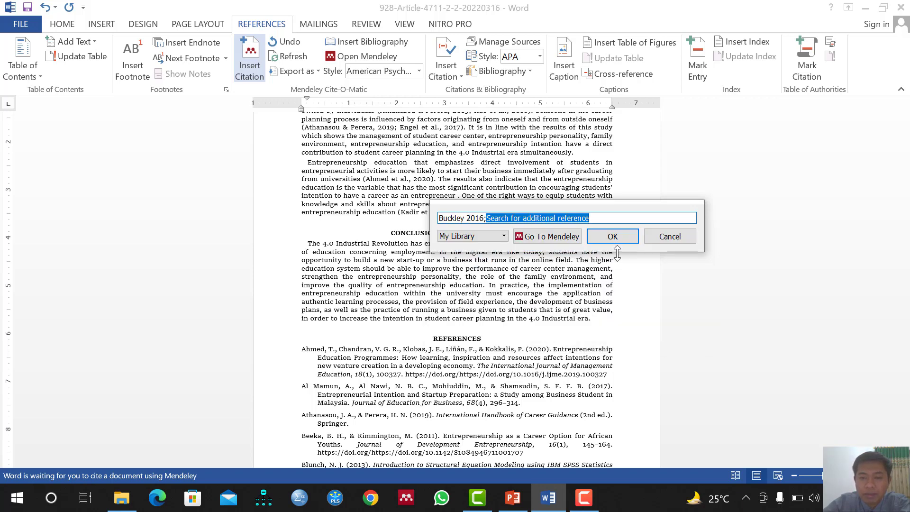
{"action": "left_click", "coordinate": [615, 235]}
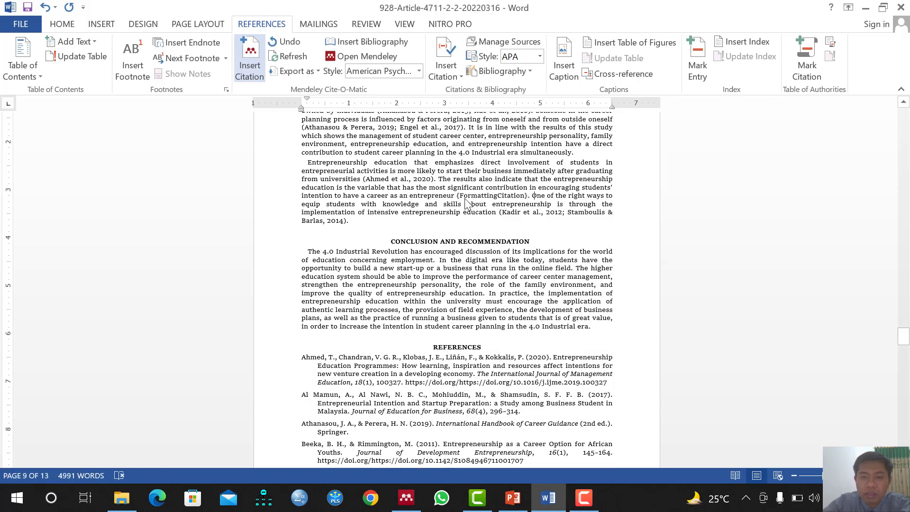
Confirm the Buckley & Nzembayie citation and its reference entry, then close Word without saving
{"action": "left_click_drag", "start_coordinate": [457, 197], "coordinate": [558, 195]}
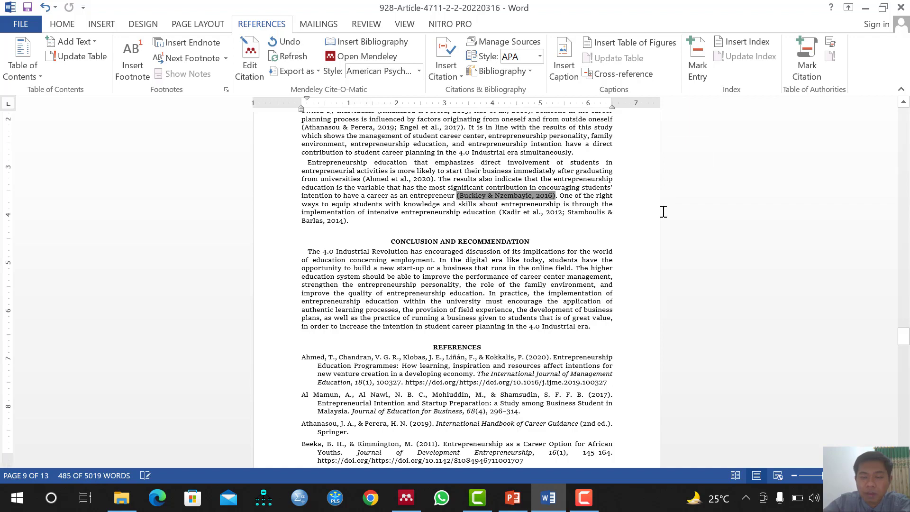
{"action": "scroll", "coordinate": [666, 209], "scroll_direction": "down", "scroll_amount": 20}
{"action": "scroll", "coordinate": [662, 211], "scroll_direction": "down", "scroll_amount": 4}
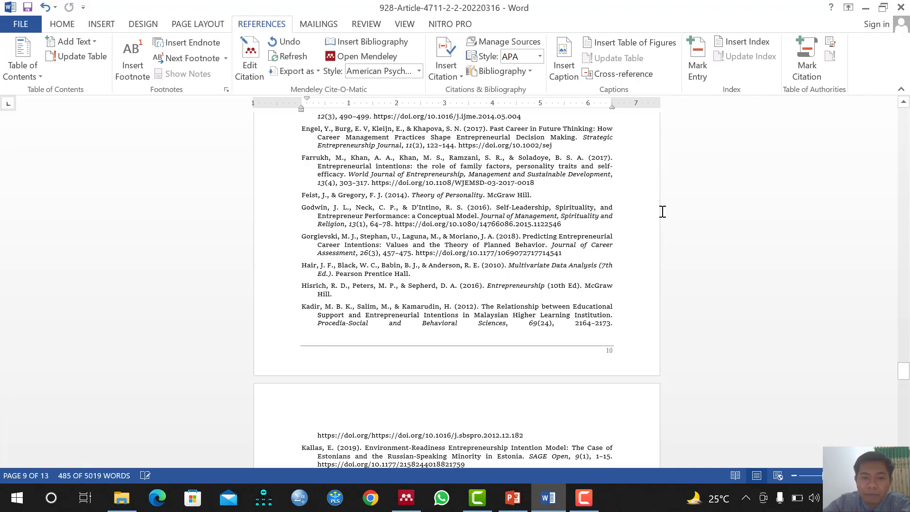
{"action": "scroll", "coordinate": [663, 212], "scroll_direction": "up", "scroll_amount": 9}
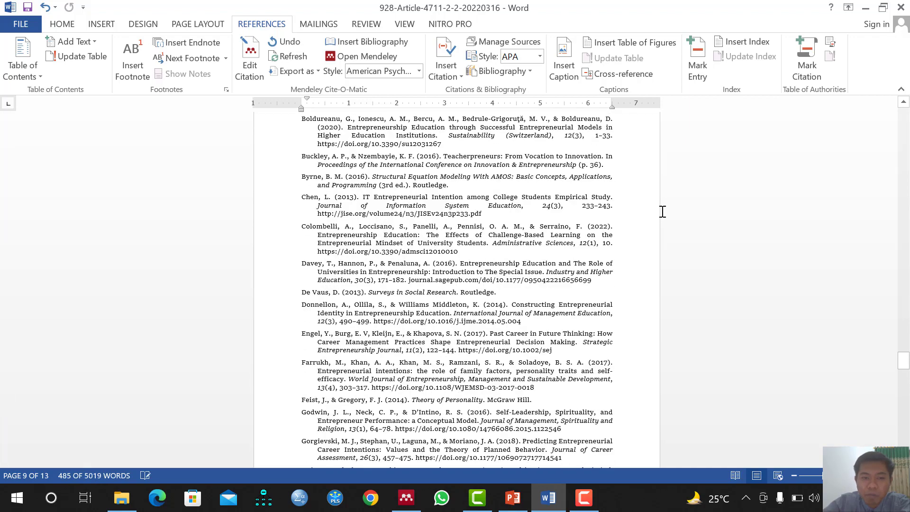
{"action": "left_click", "coordinate": [306, 155]}
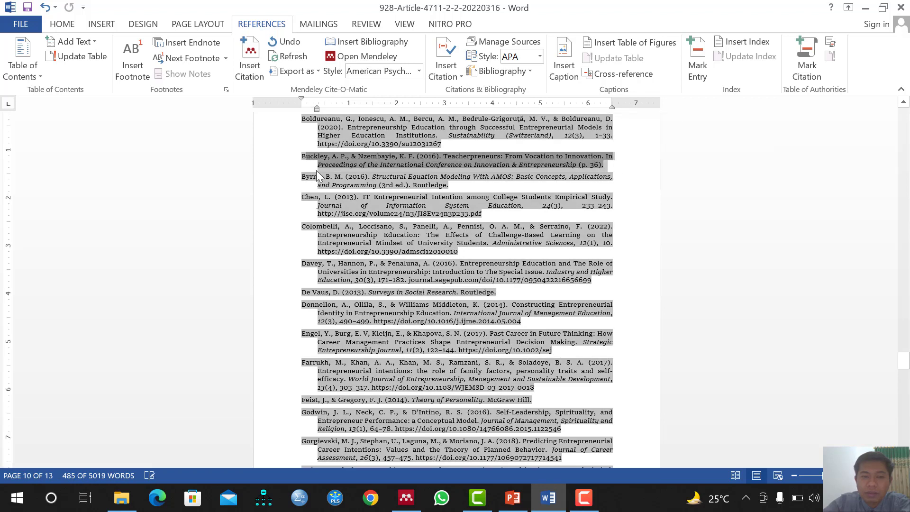
{"action": "left_click", "coordinate": [301, 158]}
{"action": "left_click_drag", "start_coordinate": [302, 157], "coordinate": [611, 164]}
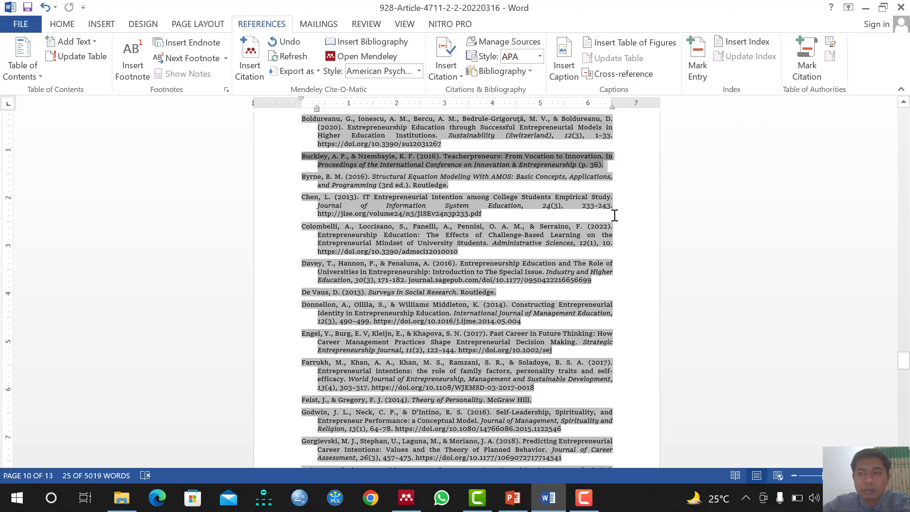
{"action": "left_click", "coordinate": [901, 7]}
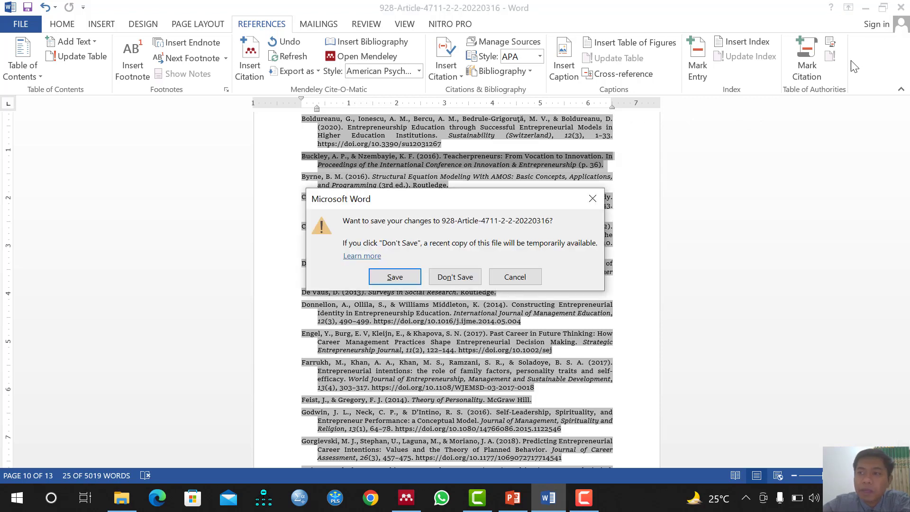
{"action": "left_click", "coordinate": [475, 278]}
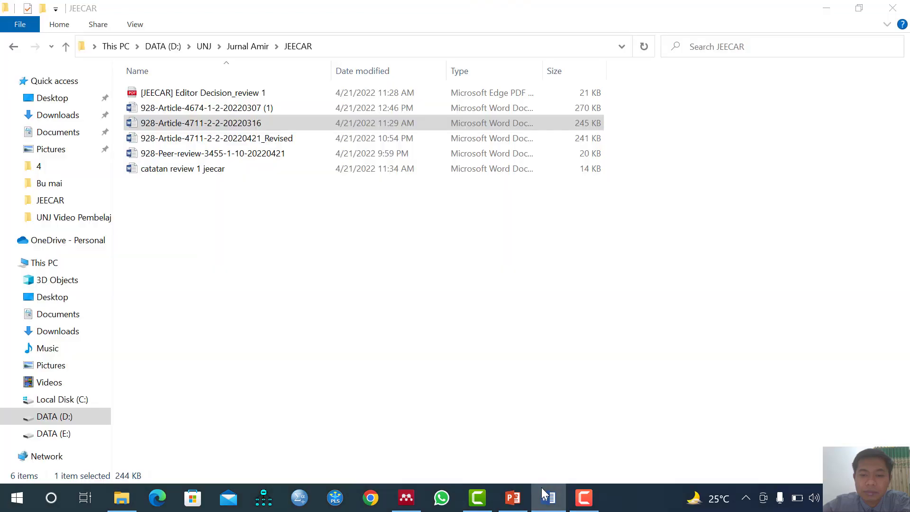
Launch Chrome with the user's profile and search Google for 'mendeley desktop'
{"action": "left_click", "coordinate": [370, 498]}
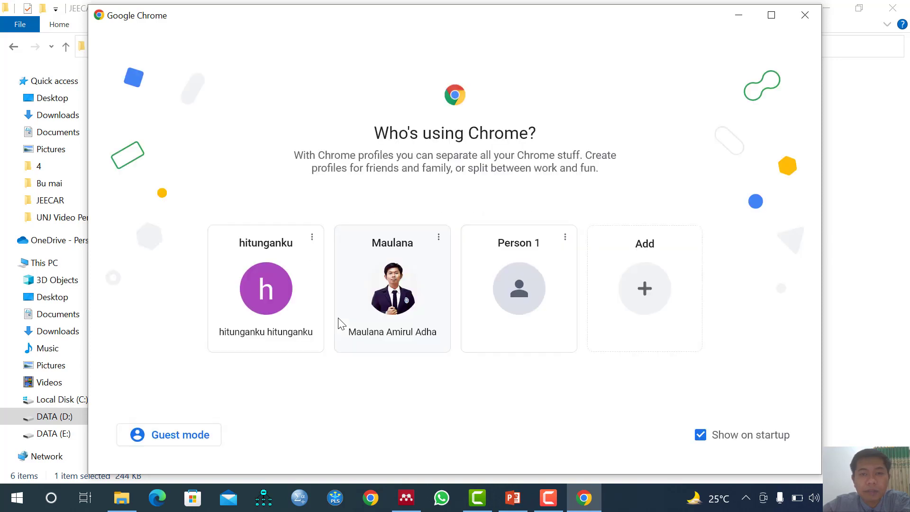
{"action": "left_click", "coordinate": [379, 329]}
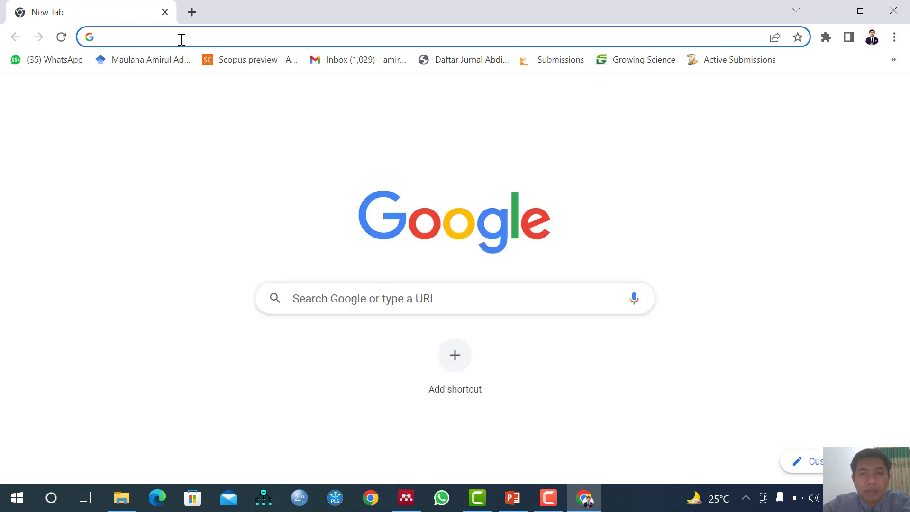
{"action": "left_click", "coordinate": [182, 40]}
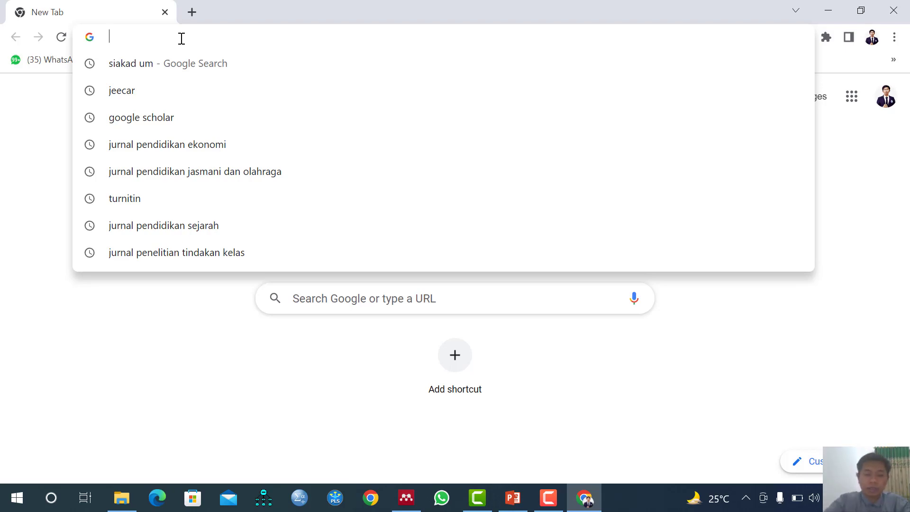
{"action": "type", "text": "mend"}
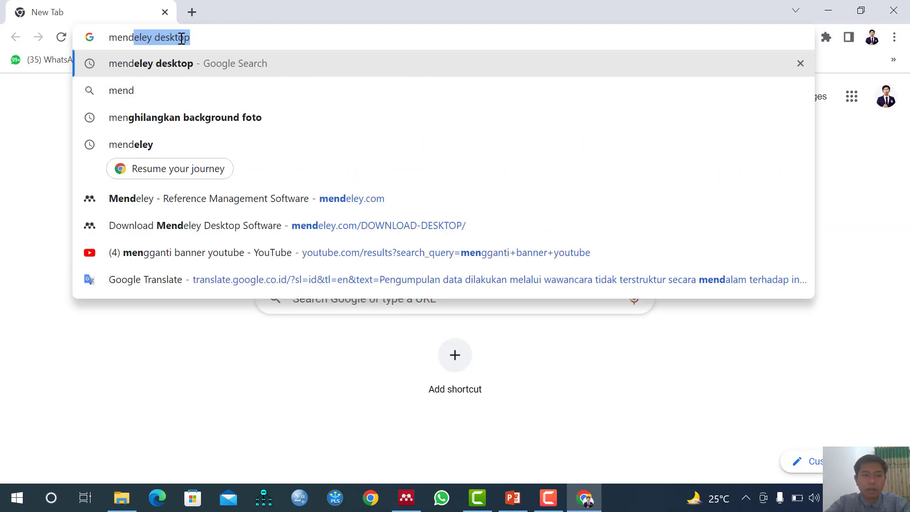
{"action": "type", "text": "eley "}
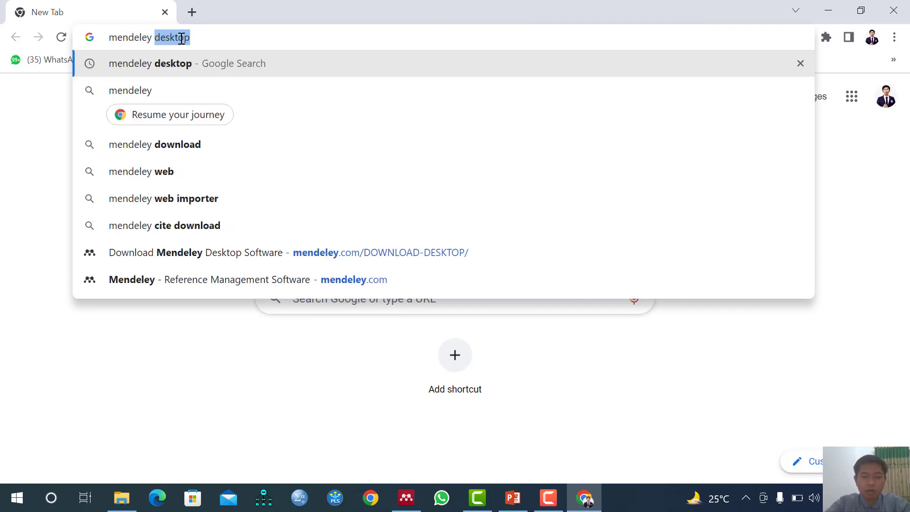
{"action": "type", "text": "desktop"}
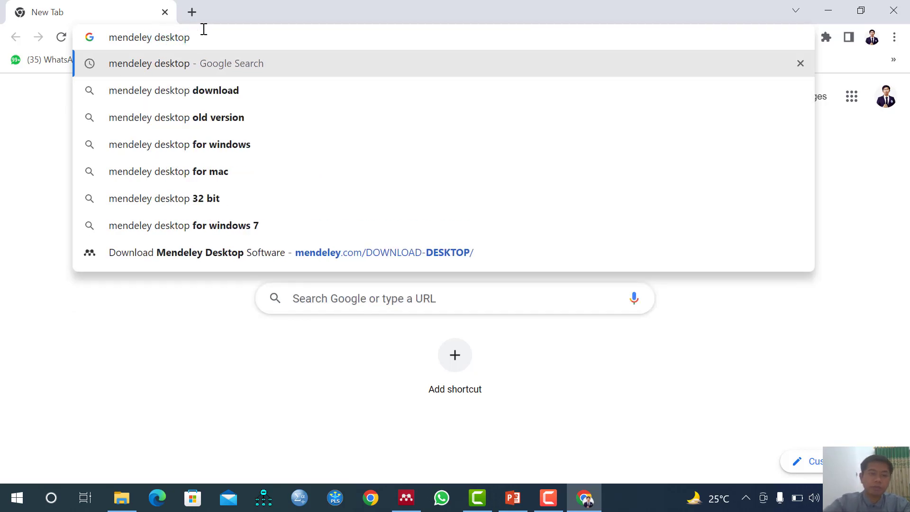
{"action": "key", "text": "Return"}
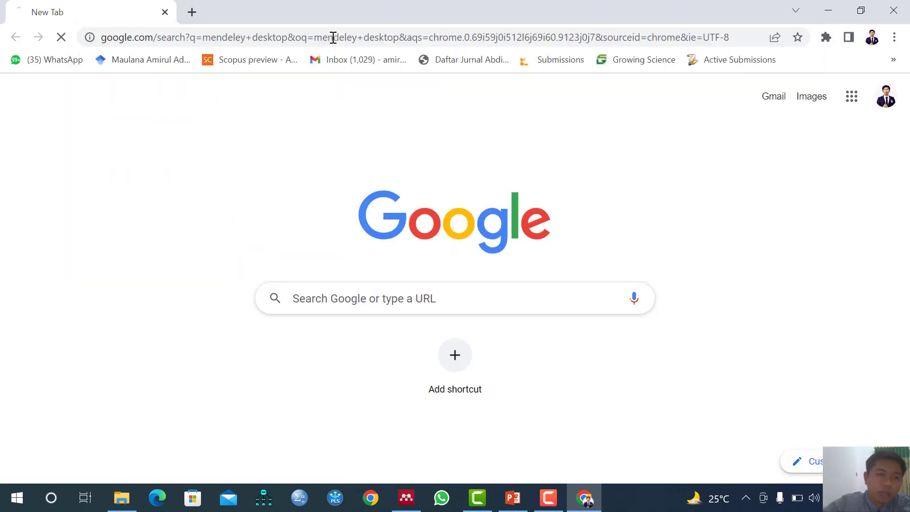
Open the Download Mendeley Desktop Software result and download the Windows installer Mendeley-Desktop-1.19.8-win32
{"action": "left_click", "coordinate": [124, 211]}
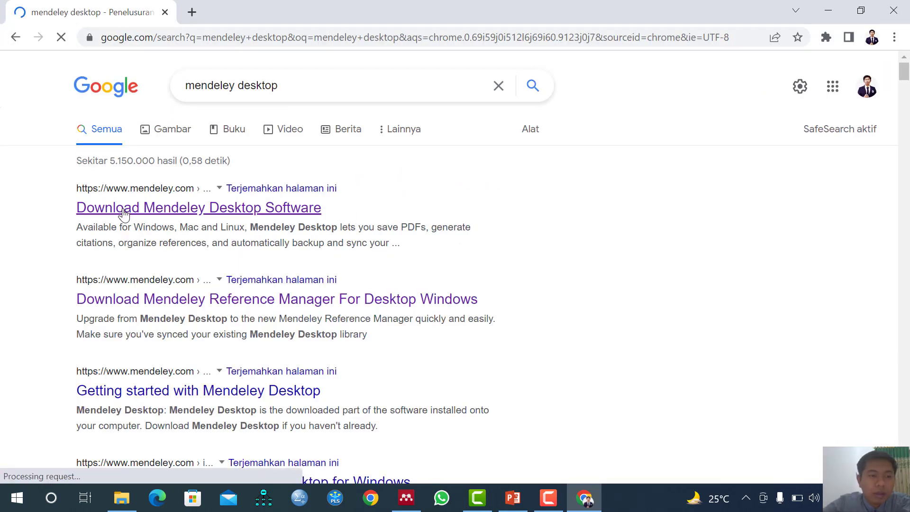
{"action": "left_click", "coordinate": [176, 216]}
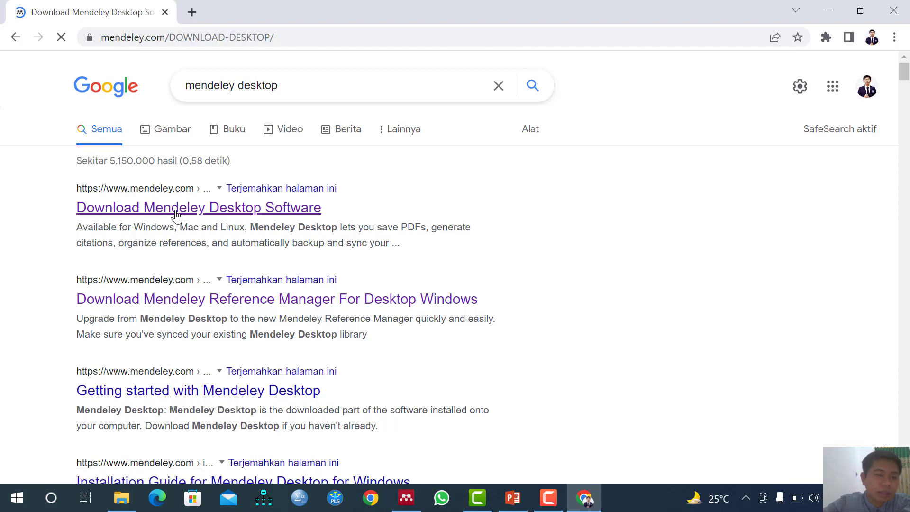
{"action": "scroll", "coordinate": [643, 286], "scroll_direction": "down", "scroll_amount": 1}
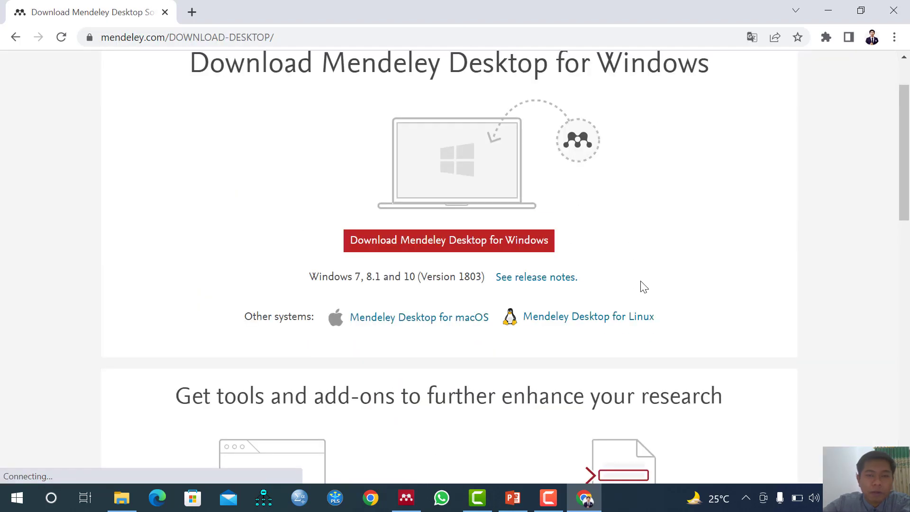
{"action": "scroll", "coordinate": [633, 290], "scroll_direction": "up", "scroll_amount": 1}
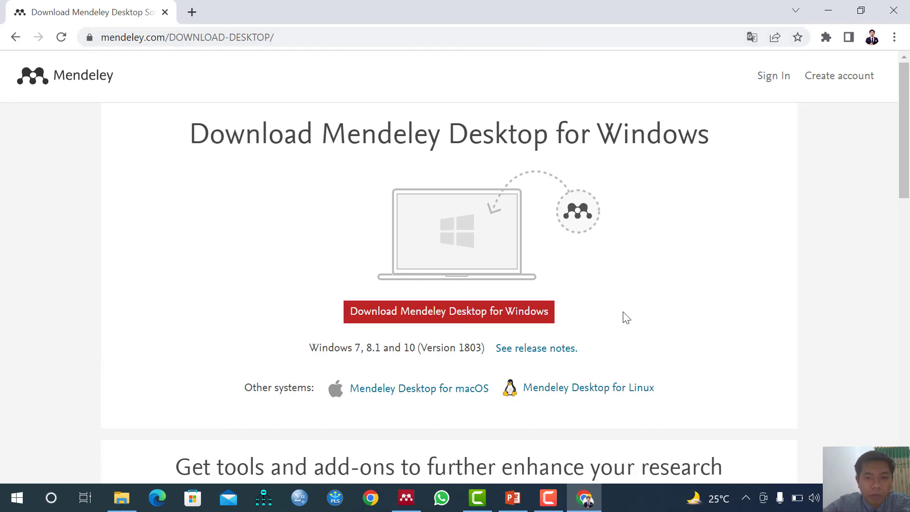
{"action": "left_click", "coordinate": [422, 320]}
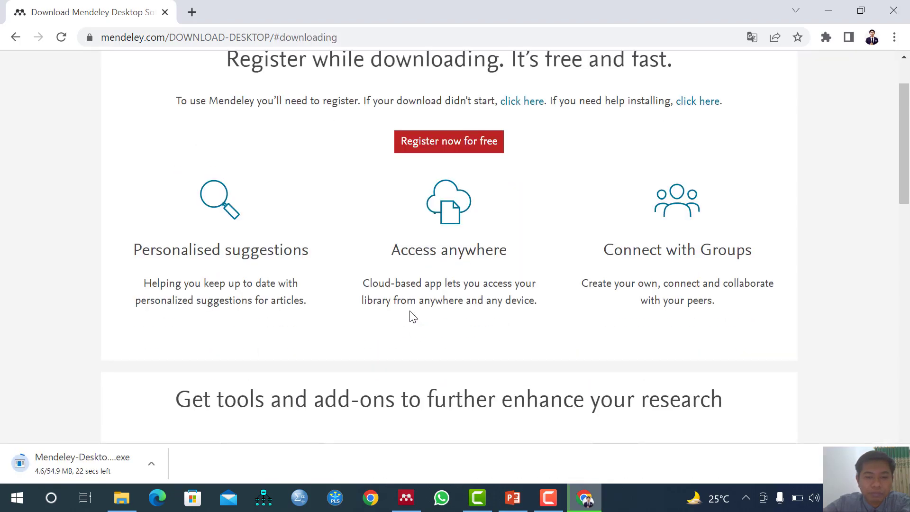
{"action": "scroll", "coordinate": [411, 317], "scroll_direction": "up", "scroll_amount": 1}
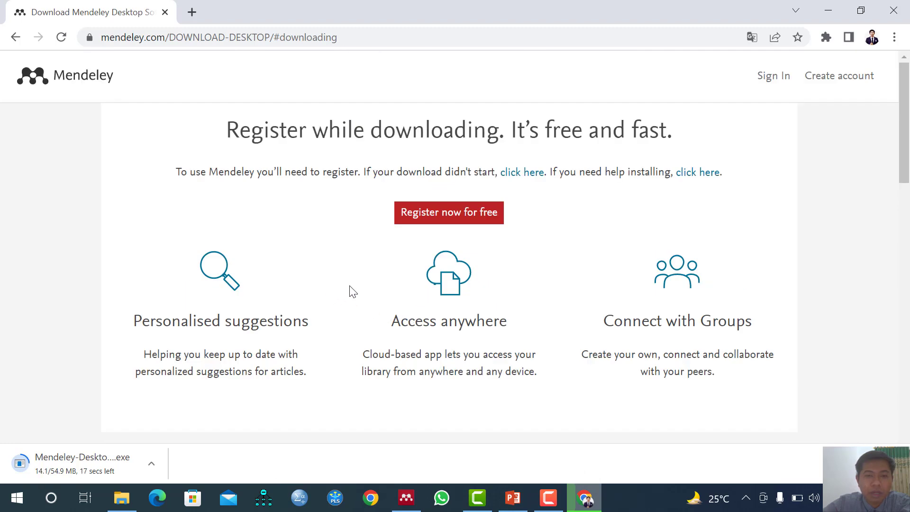
{"action": "scroll", "coordinate": [433, 268], "scroll_direction": "down", "scroll_amount": 3}
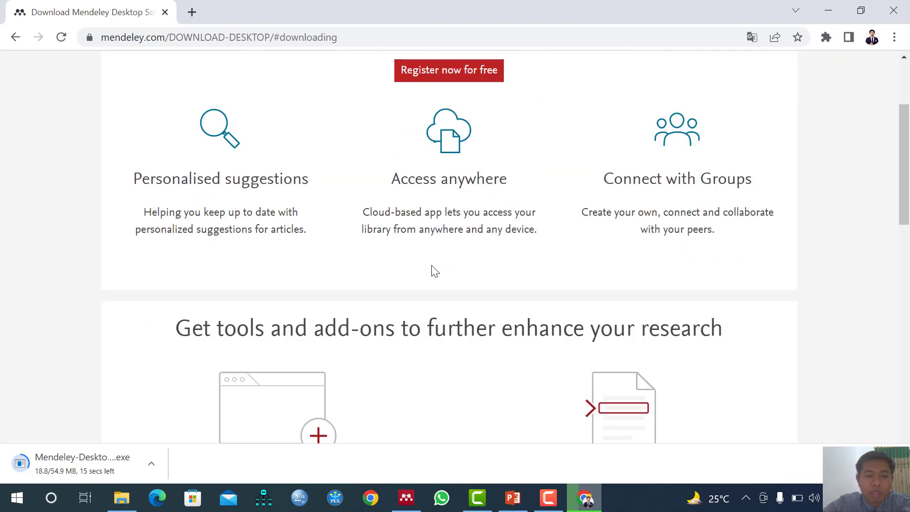
{"action": "scroll", "coordinate": [431, 270], "scroll_direction": "up", "scroll_amount": 1}
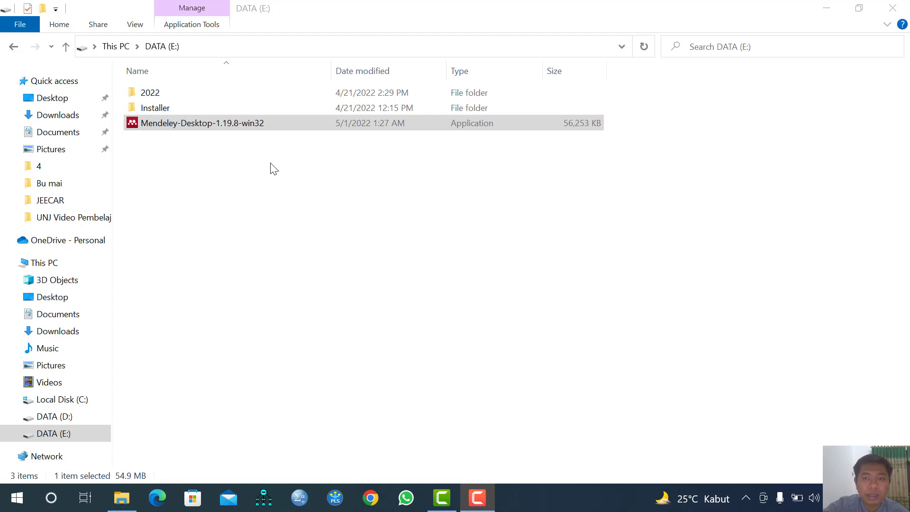
Install Mendeley-Desktop-1.19.8-win32 with default location and shortcuts, launching Mendeley Desktop at the end
{"action": "double_click", "coordinate": [237, 126]}
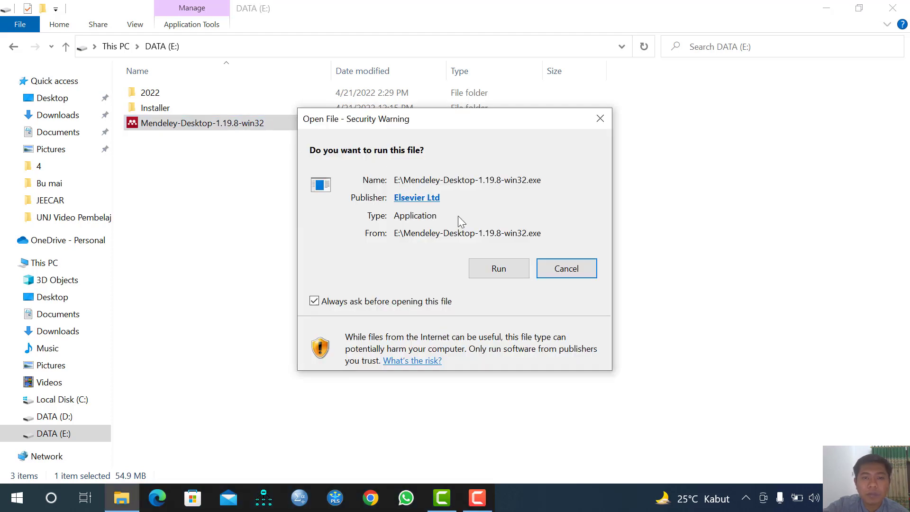
{"action": "left_click", "coordinate": [513, 270]}
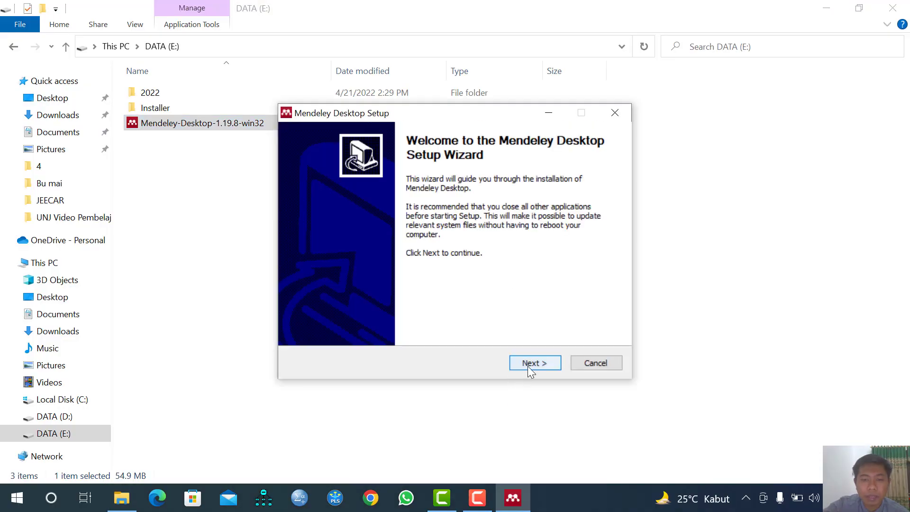
{"action": "left_click", "coordinate": [528, 366]}
{"action": "left_click", "coordinate": [528, 364]}
{"action": "left_click", "coordinate": [530, 364]}
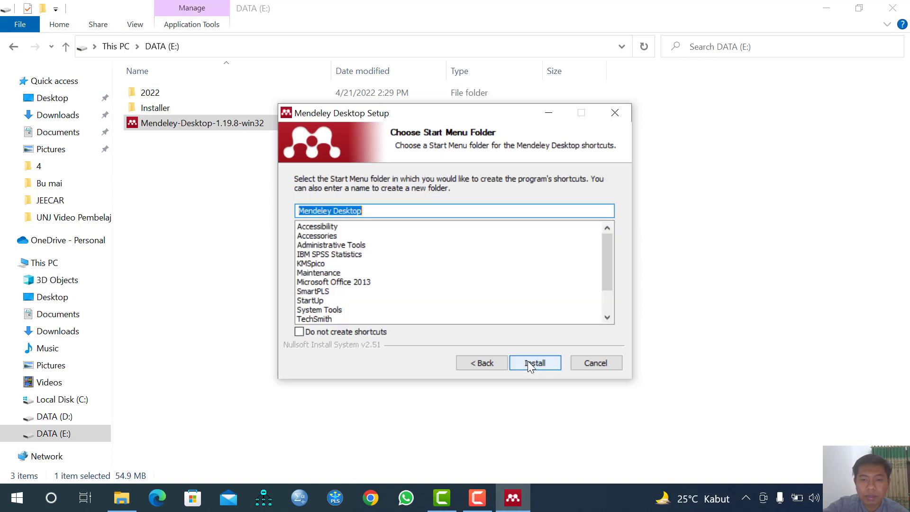
{"action": "left_click", "coordinate": [529, 364]}
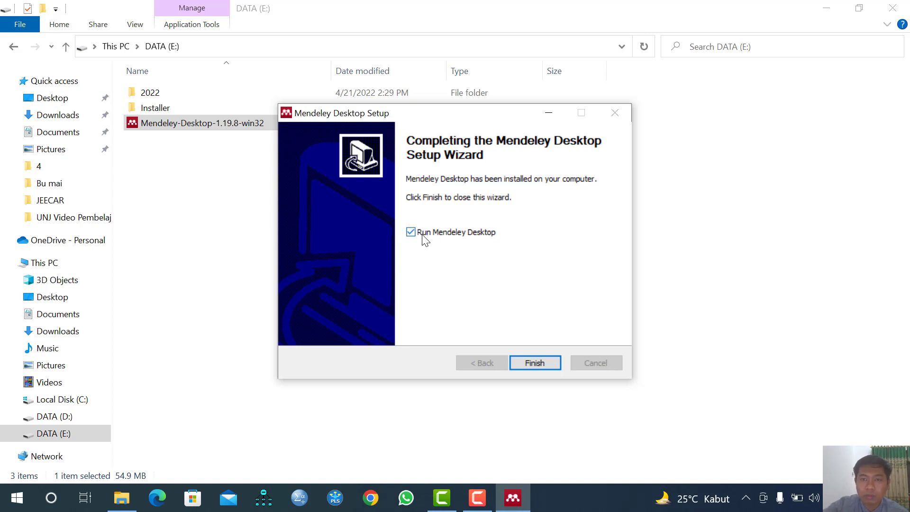
{"action": "left_click", "coordinate": [540, 359]}
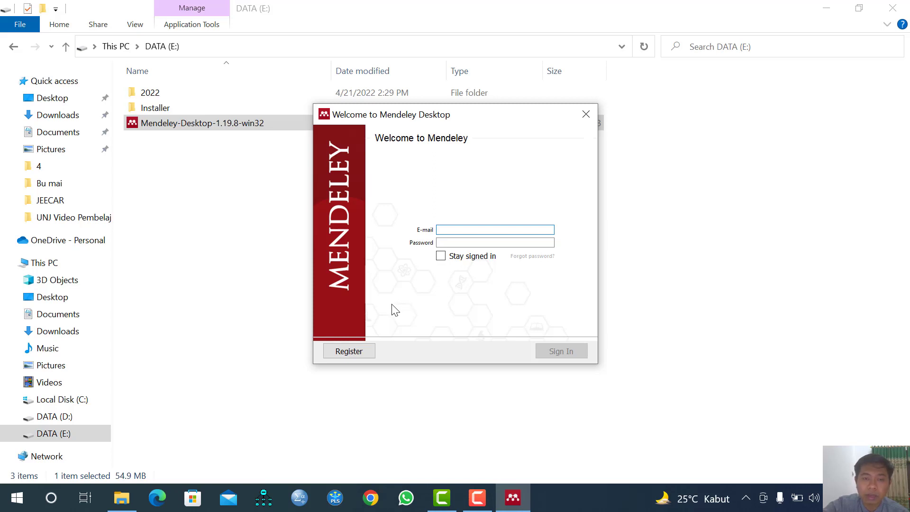
Choose Register in the Welcome to Mendeley window to open the Elsevier sign-up page in Chrome
{"action": "left_click", "coordinate": [360, 354]}
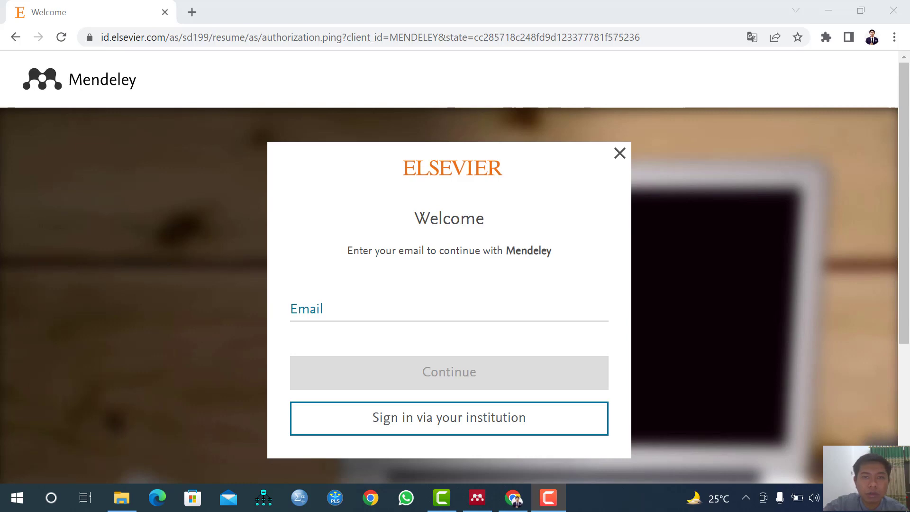
Enter the account email, continue, and fill the given and family names from autofill
{"action": "left_click", "coordinate": [390, 316]}
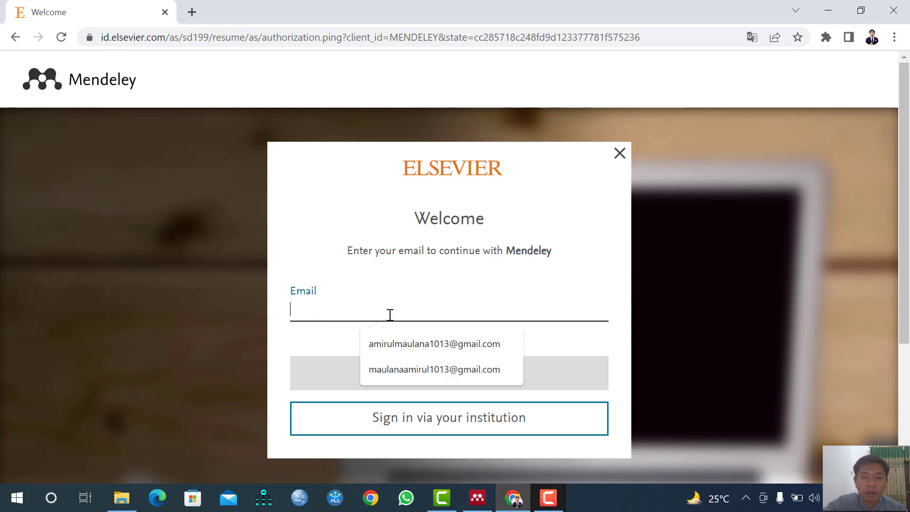
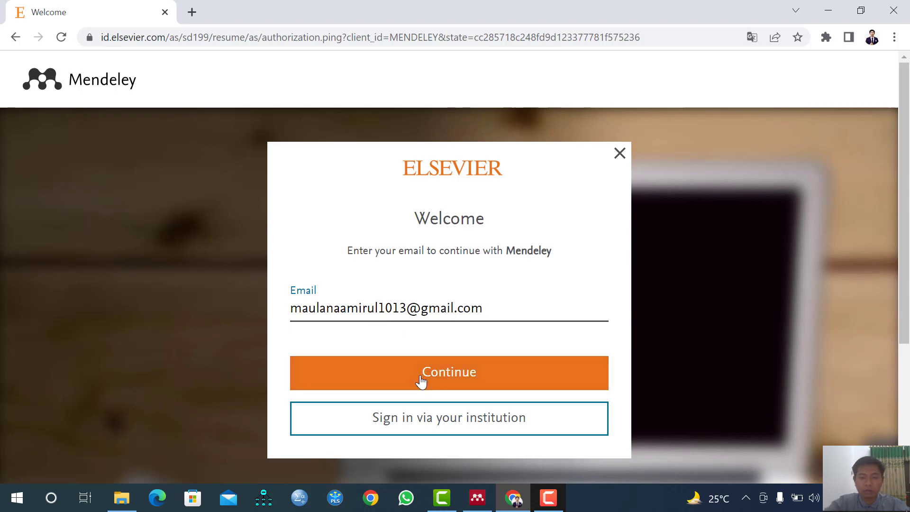
{"action": "left_click", "coordinate": [421, 379]}
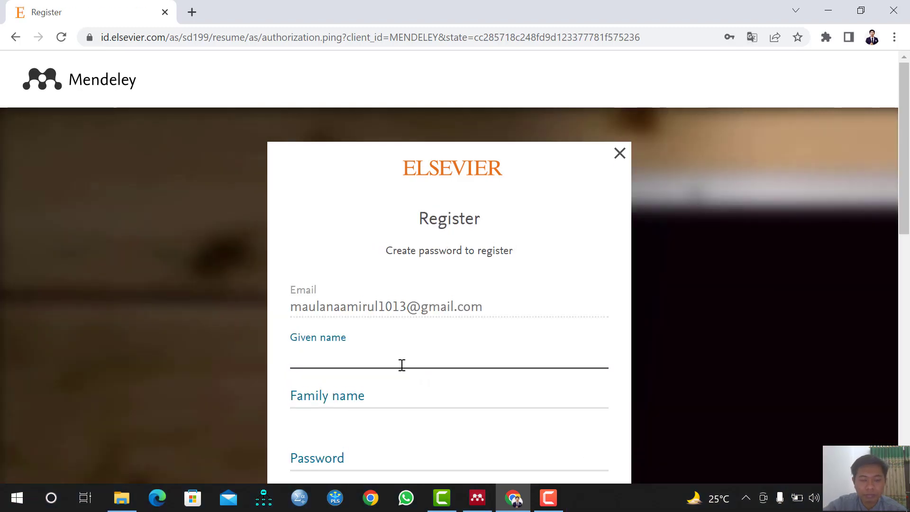
{"action": "scroll", "coordinate": [402, 366], "scroll_direction": "down", "scroll_amount": 2}
{"action": "left_click", "coordinate": [360, 292]}
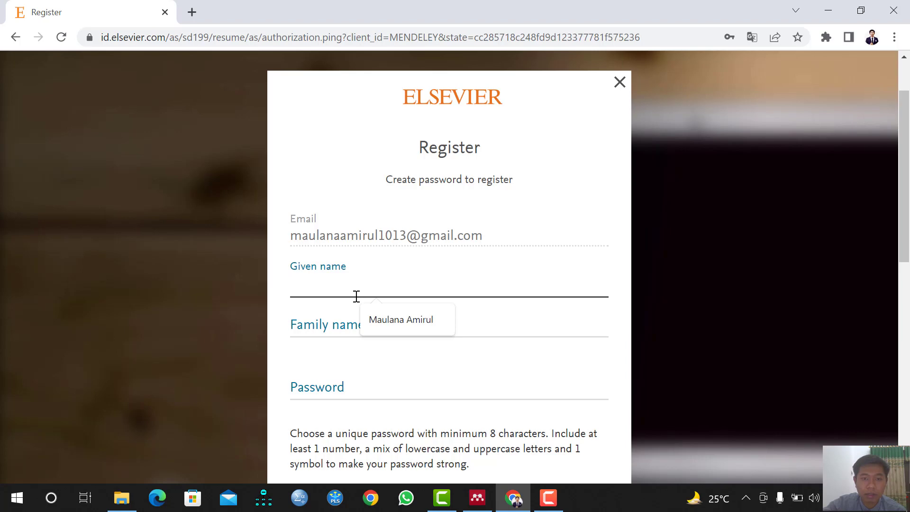
{"action": "left_click", "coordinate": [384, 321]}
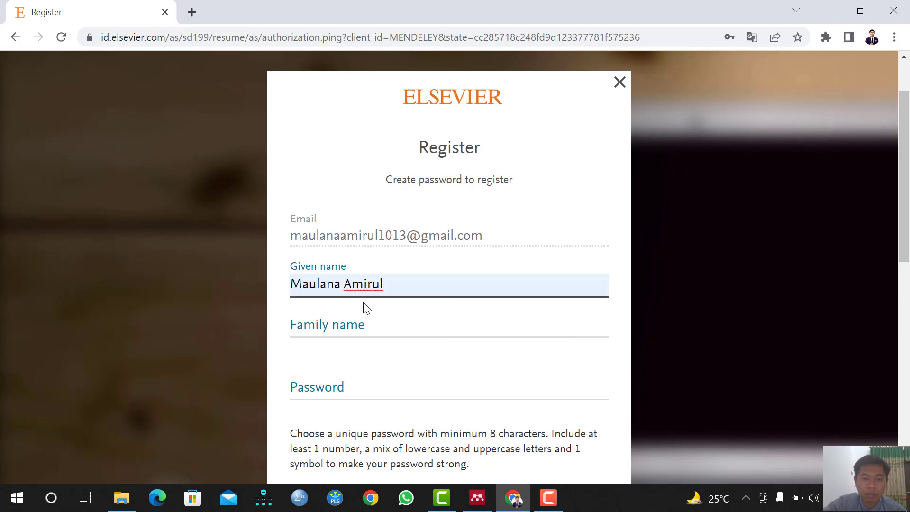
{"action": "left_click", "coordinate": [336, 326]}
{"action": "left_click", "coordinate": [385, 366]}
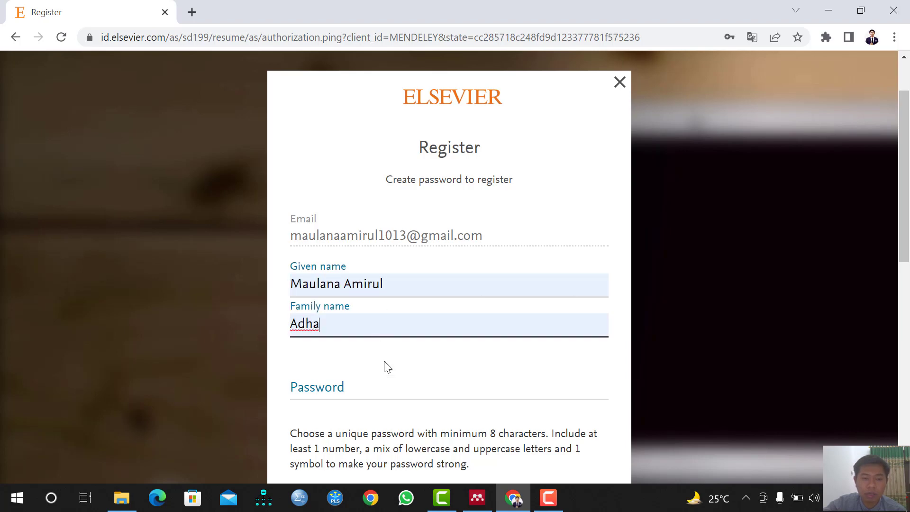
Set a fair-strength account password and submit the Elsevier ID registration
{"action": "scroll", "coordinate": [340, 331], "scroll_direction": "down", "scroll_amount": 1}
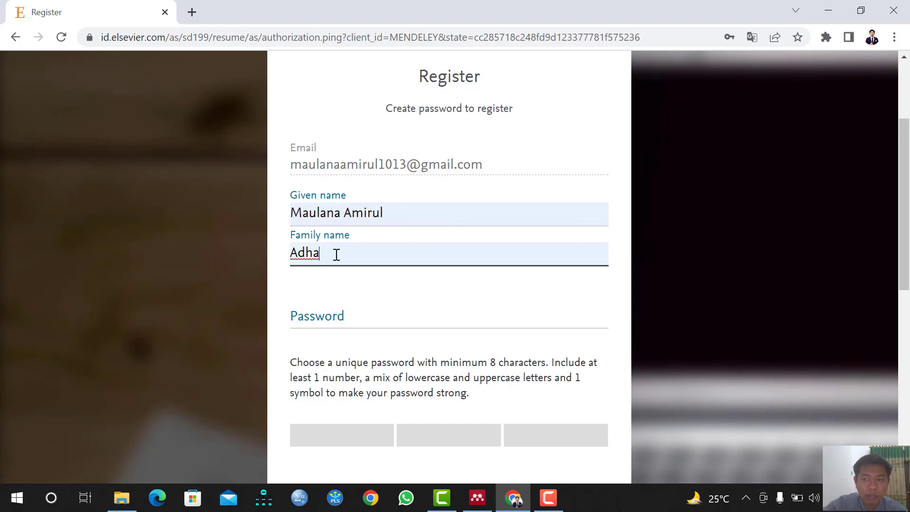
{"action": "left_click", "coordinate": [351, 318]}
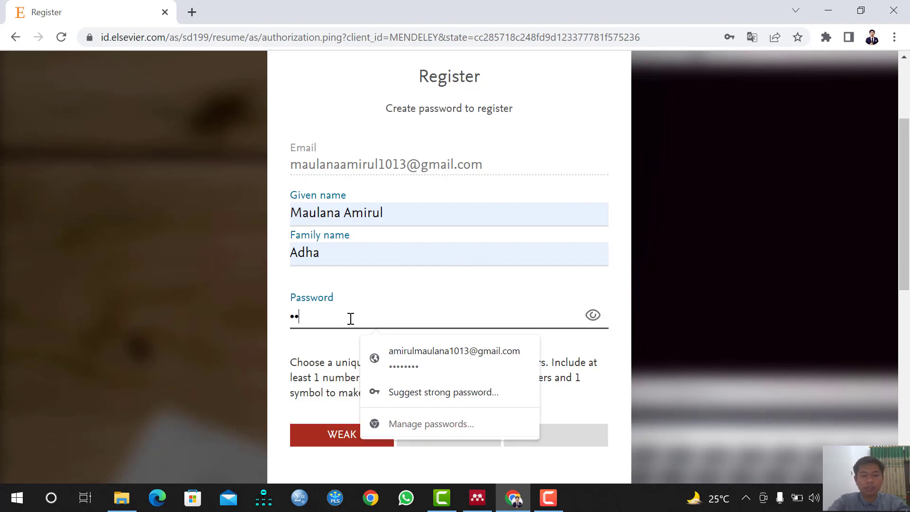
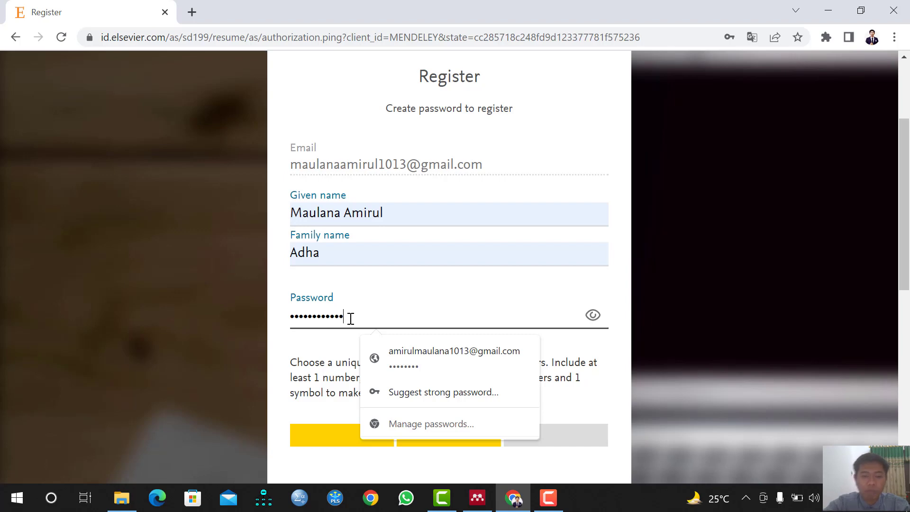
{"action": "scroll", "coordinate": [325, 381], "scroll_direction": "down", "scroll_amount": 3}
{"action": "scroll", "coordinate": [401, 300], "scroll_direction": "down", "scroll_amount": 3}
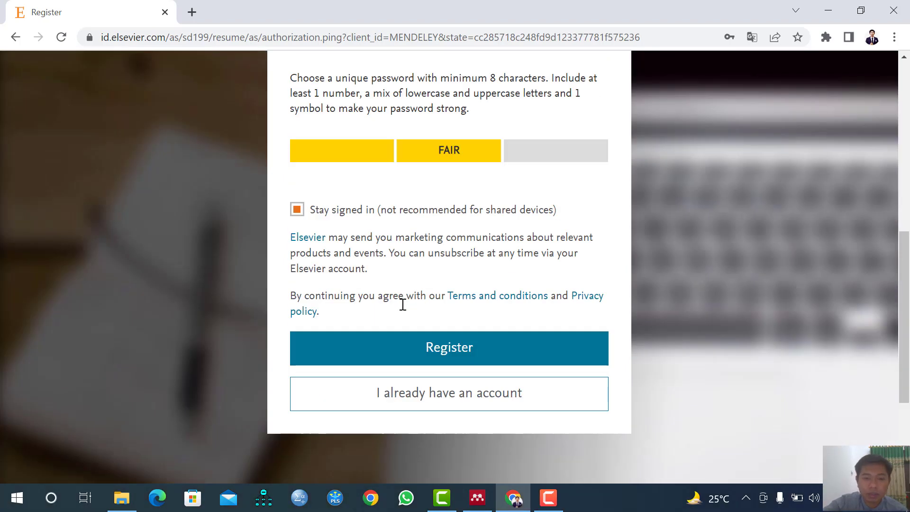
{"action": "scroll", "coordinate": [400, 248], "scroll_direction": "up", "scroll_amount": 6}
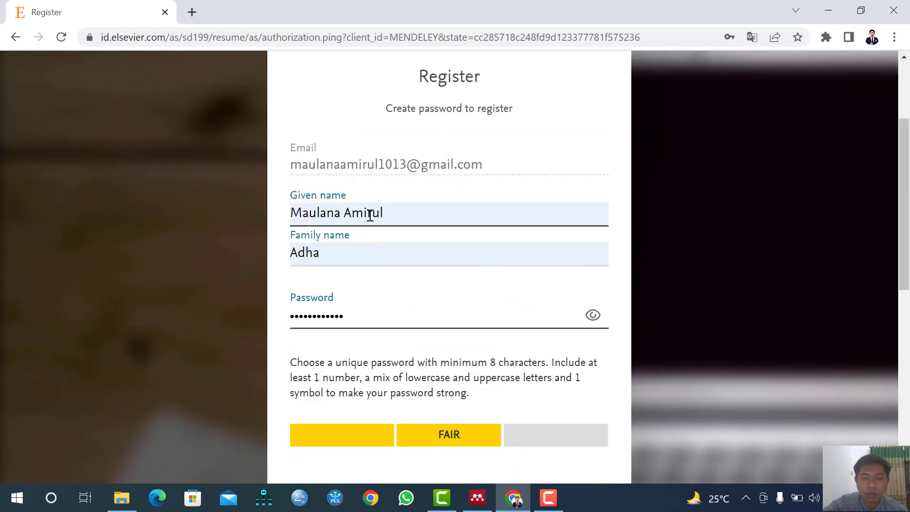
{"action": "scroll", "coordinate": [405, 214], "scroll_direction": "down", "scroll_amount": 2}
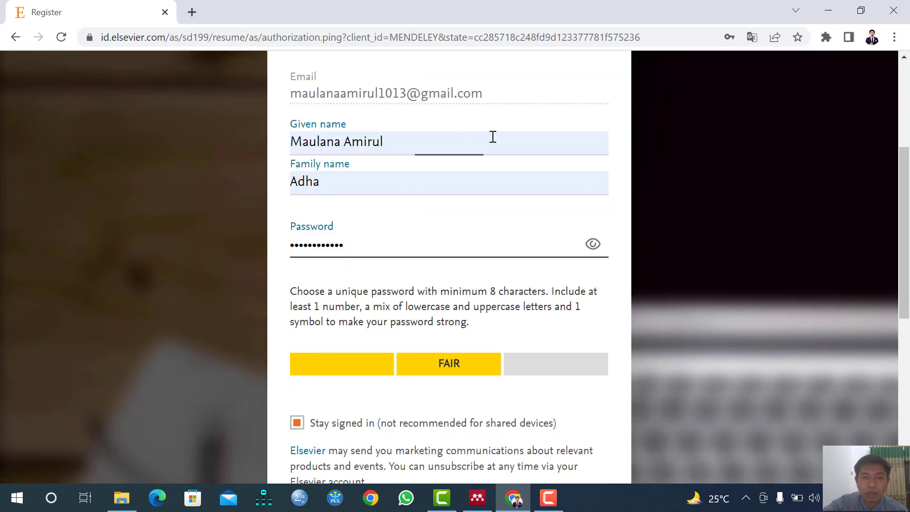
{"action": "scroll", "coordinate": [327, 242], "scroll_direction": "down", "scroll_amount": 1}
{"action": "scroll", "coordinate": [319, 239], "scroll_direction": "down", "scroll_amount": 3}
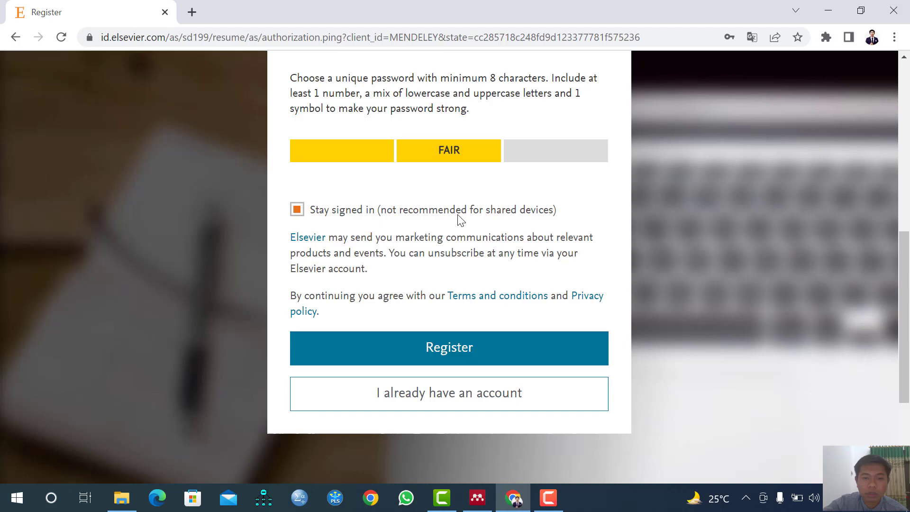
{"action": "left_click", "coordinate": [475, 360]}
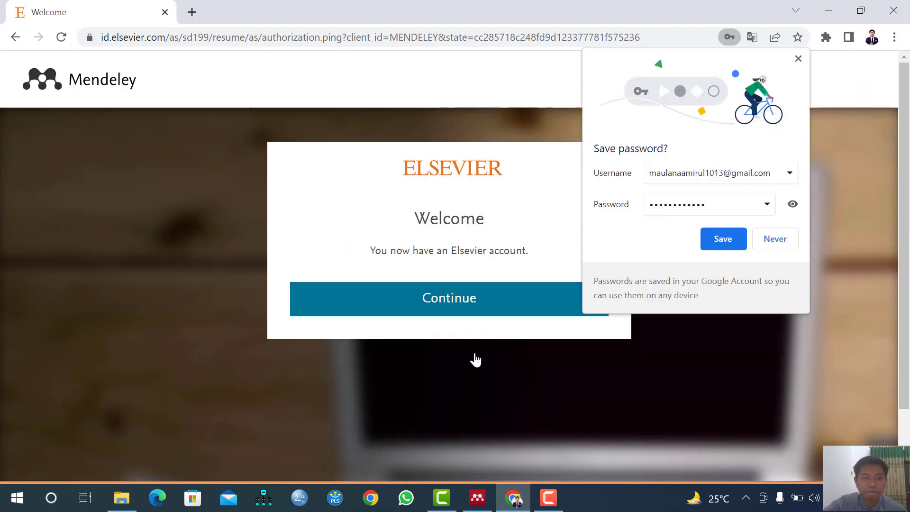
Save the new password in Chrome, continue into Mendeley, and return to Mendeley Desktop
{"action": "left_click", "coordinate": [723, 239]}
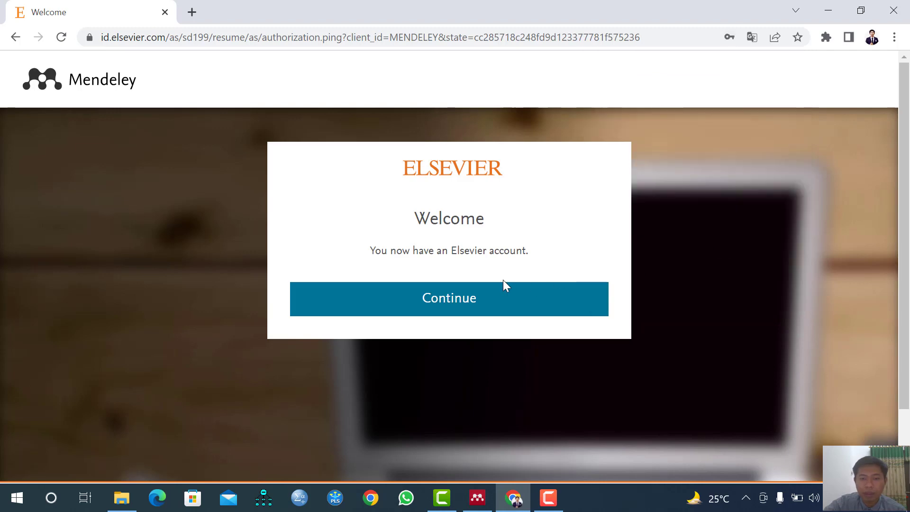
{"action": "left_click", "coordinate": [453, 301]}
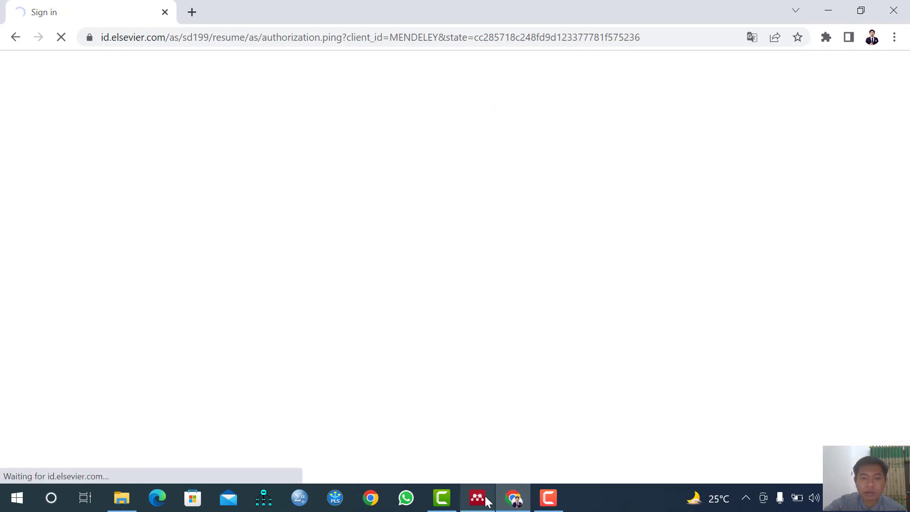
{"action": "left_click", "coordinate": [478, 500]}
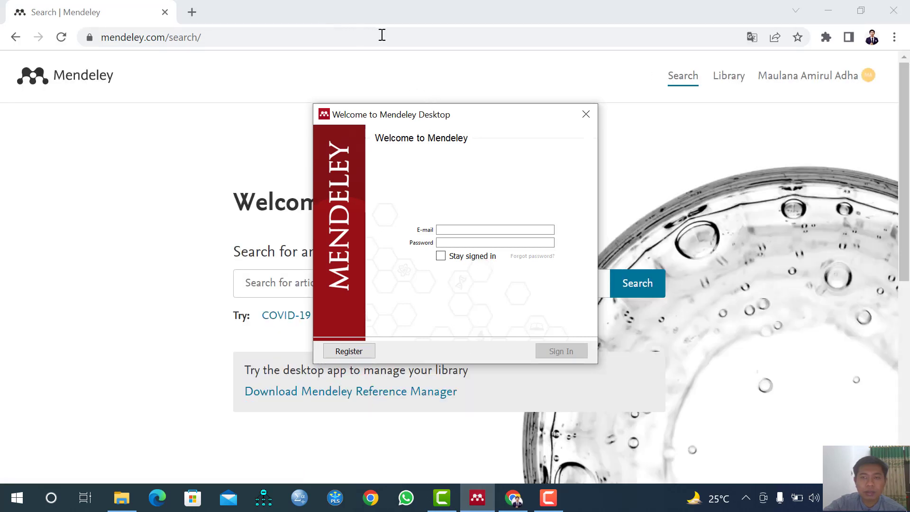
Sign in to Mendeley Desktop with the account e-mail and password, with Stay signed in ticked
{"action": "left_click", "coordinate": [486, 231]}
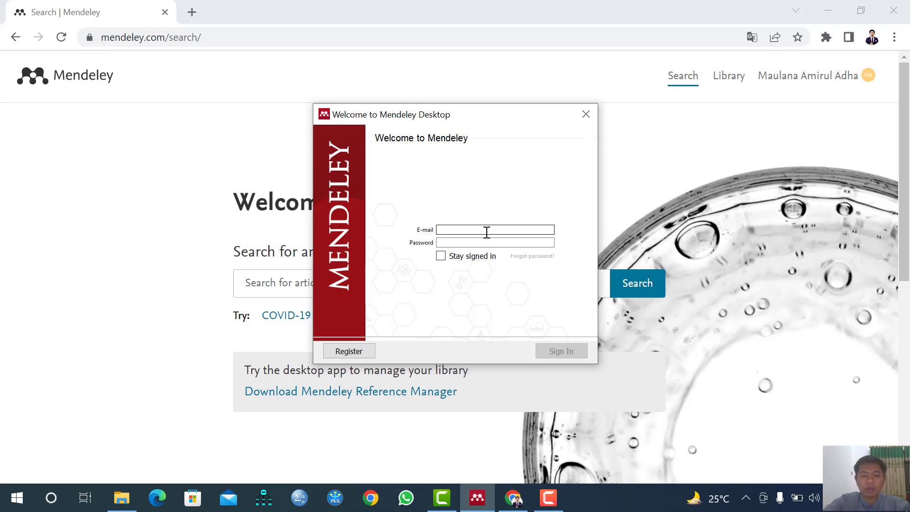
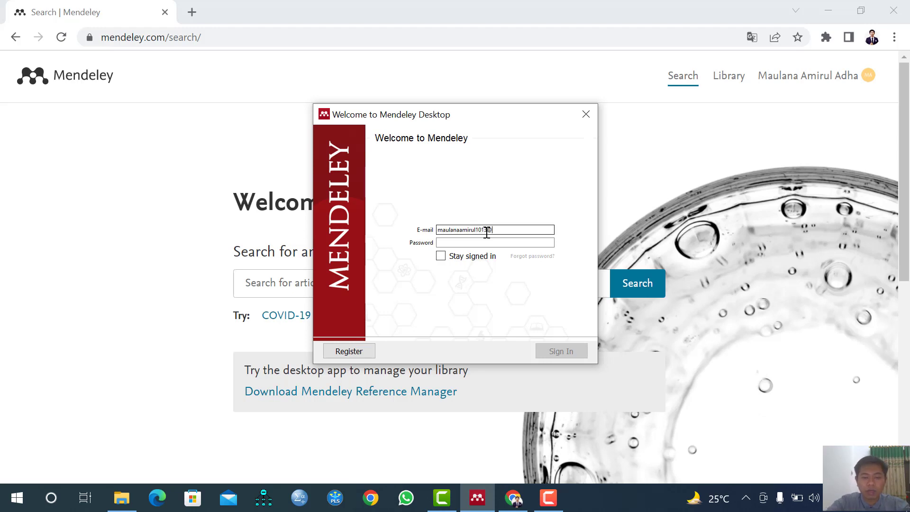
{"action": "left_click", "coordinate": [482, 242]}
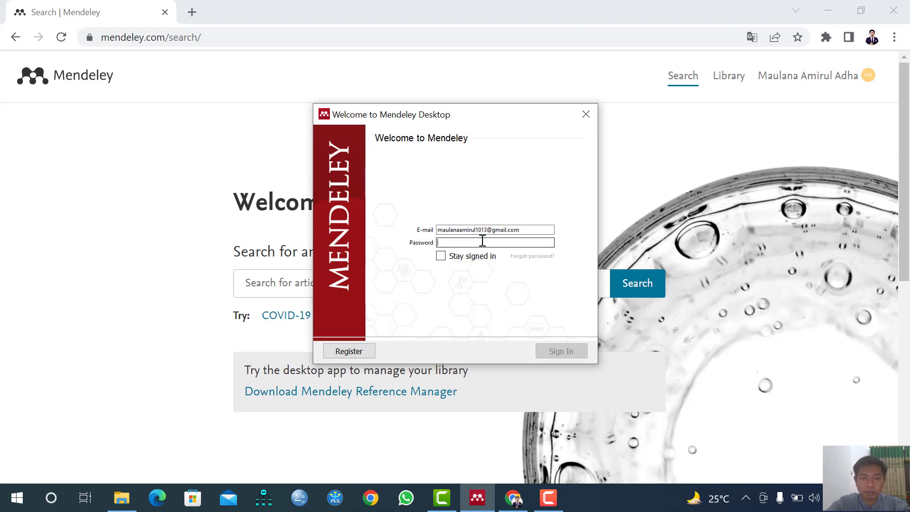
{"action": "type", "text": "••"}
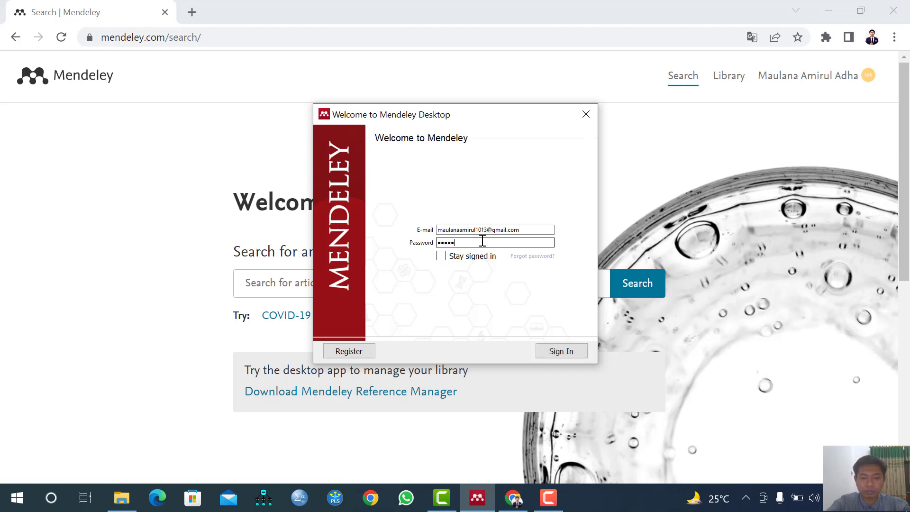
{"action": "type", "text": "••••••"}
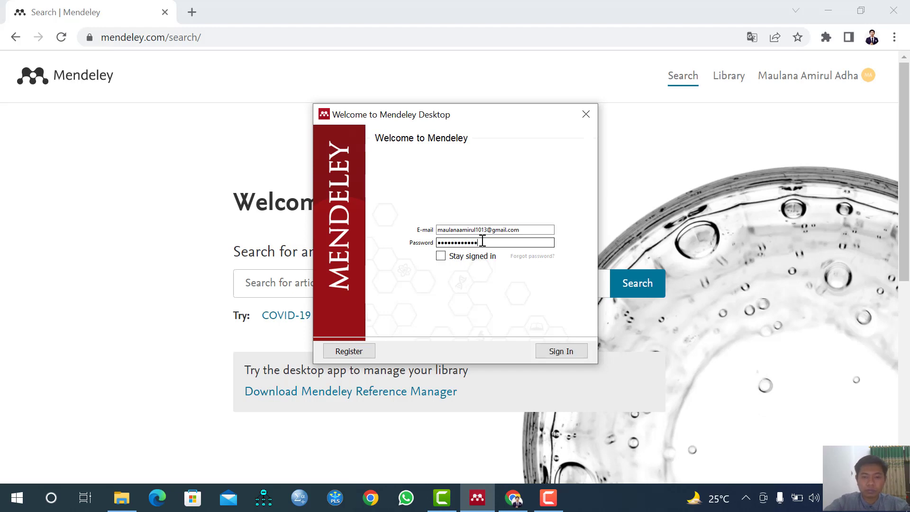
{"action": "left_click", "coordinate": [443, 257]}
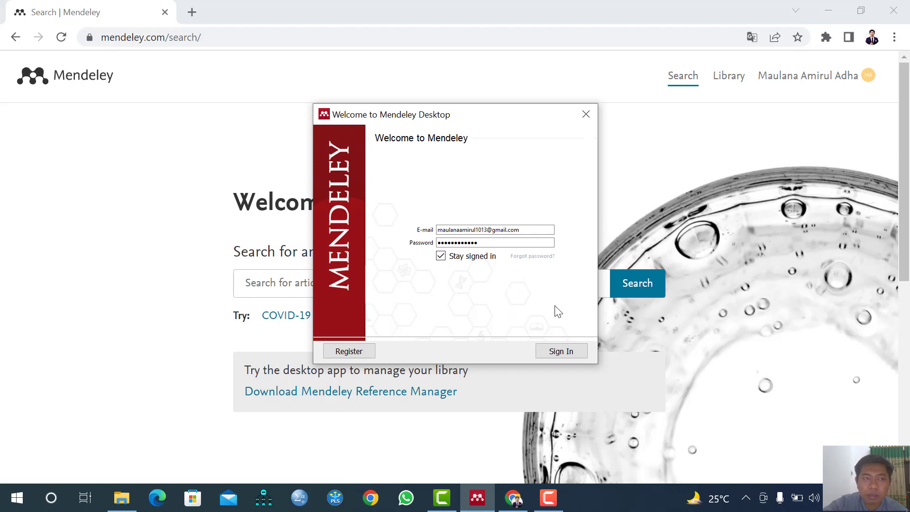
{"action": "left_click", "coordinate": [577, 351]}
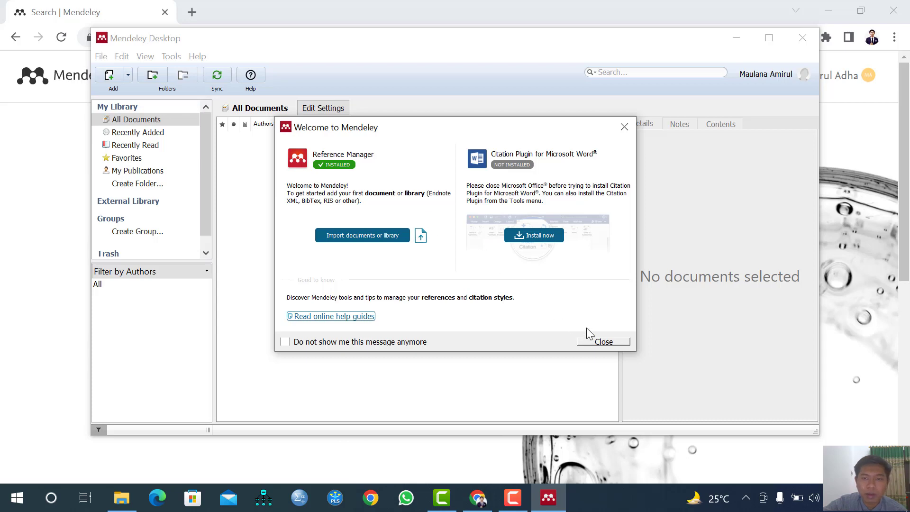
Dismiss the welcome and tour popups, then install the MS Word Plugin from Tools
{"action": "left_click", "coordinate": [623, 128]}
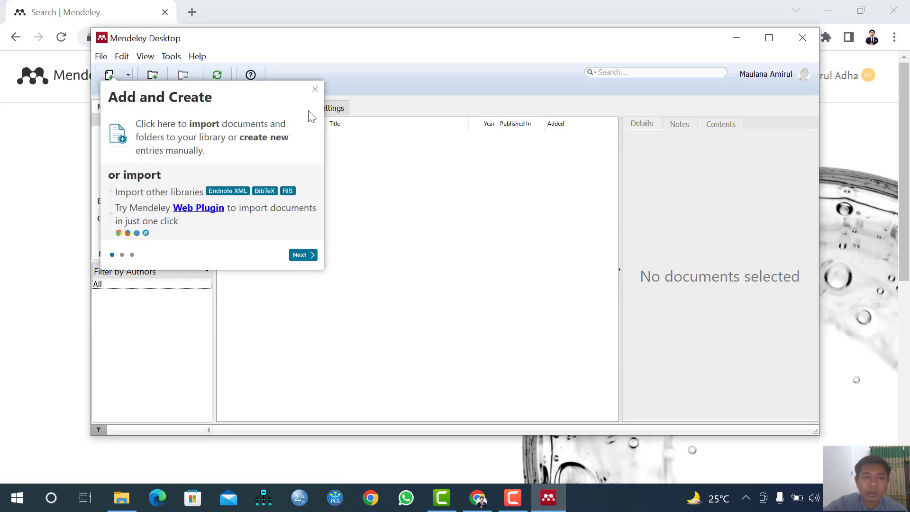
{"action": "left_click", "coordinate": [315, 90]}
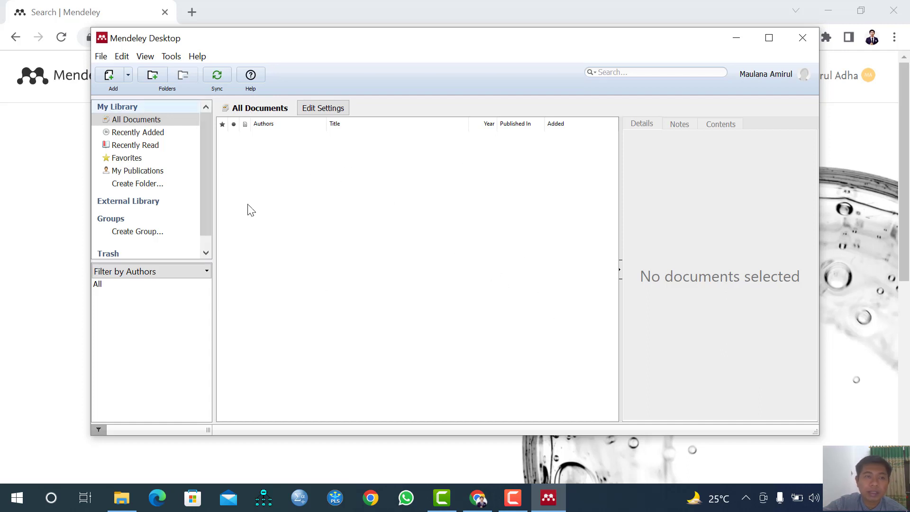
{"action": "left_click", "coordinate": [179, 59]}
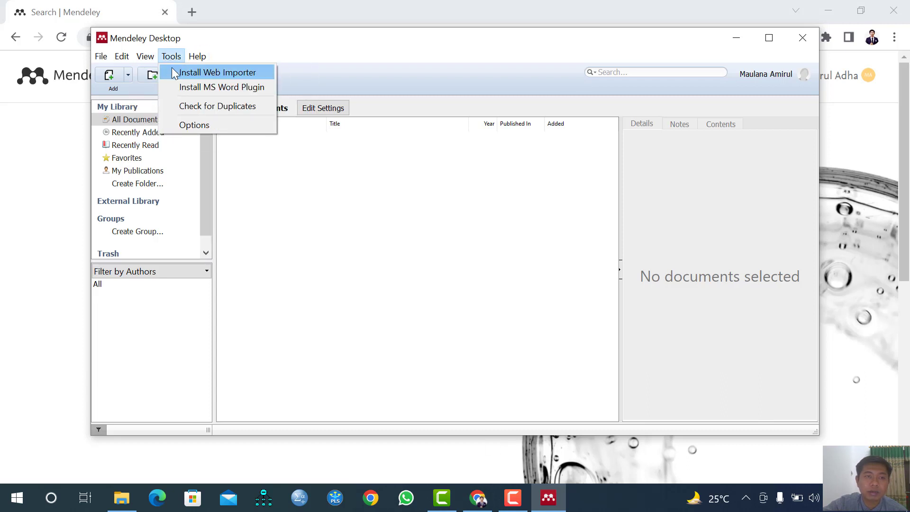
{"action": "left_click", "coordinate": [193, 89]}
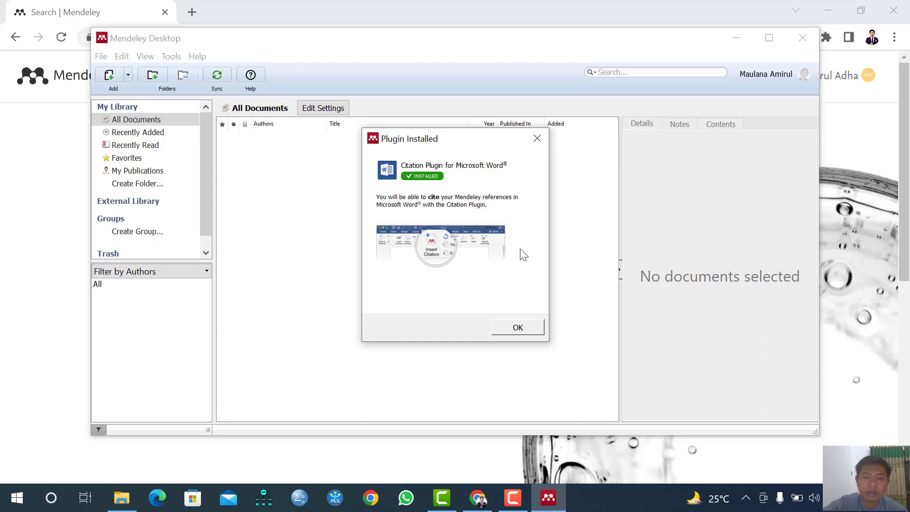
{"action": "left_click", "coordinate": [534, 326]}
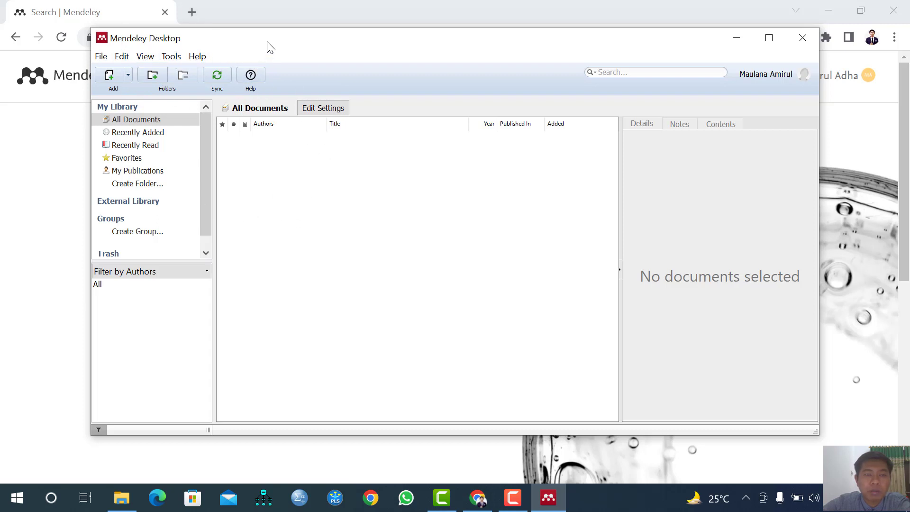
Look over the Add options without choosing one, then bring up the Windows Start menu
{"action": "left_click", "coordinate": [129, 76]}
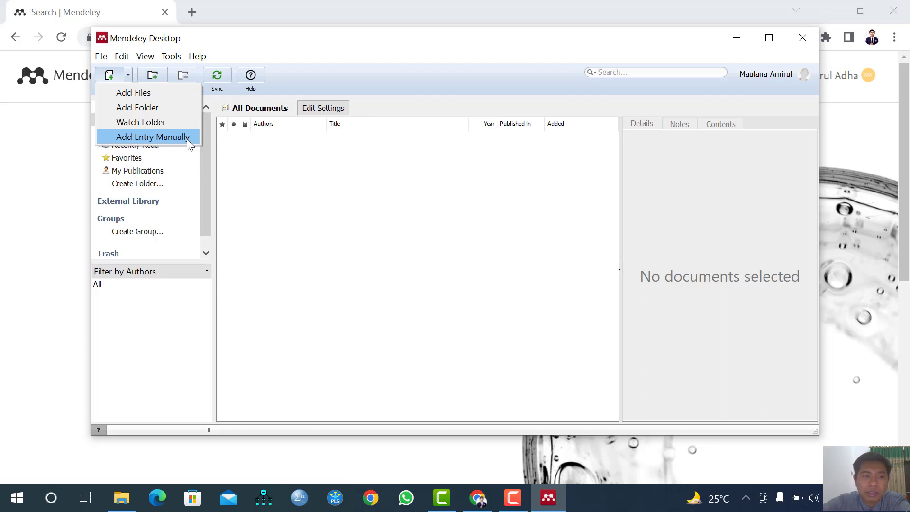
{"action": "left_click", "coordinate": [259, 167]}
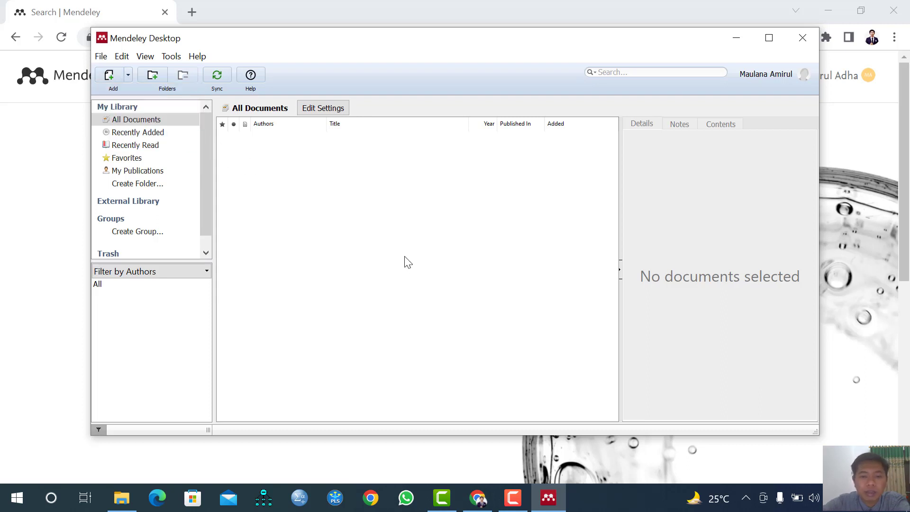
{"action": "left_click", "coordinate": [17, 497]}
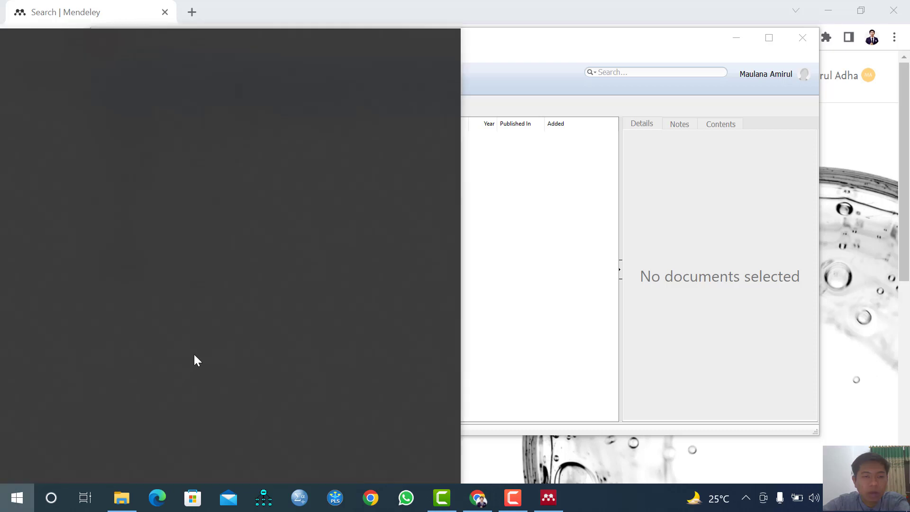
Launch Word from Start and create a zoomed-in blank document
{"action": "type", "text": "word"}
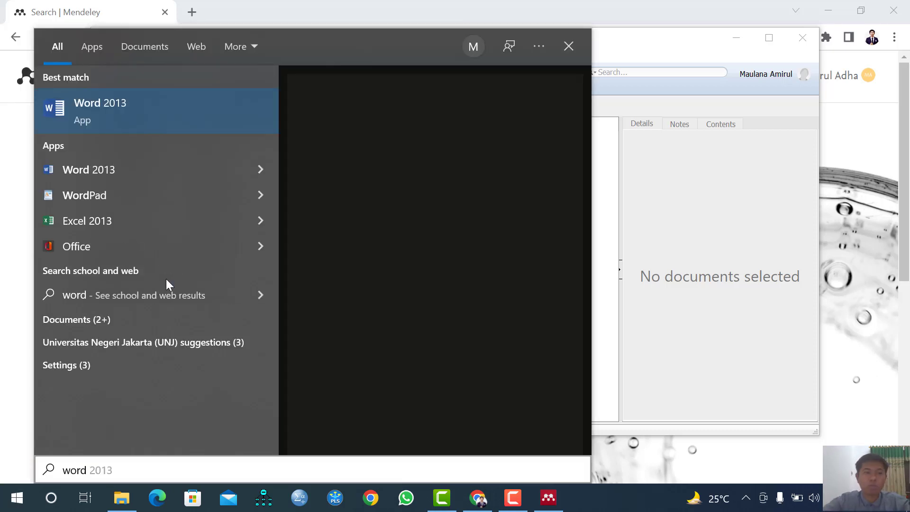
{"action": "key", "text": "Escape"}
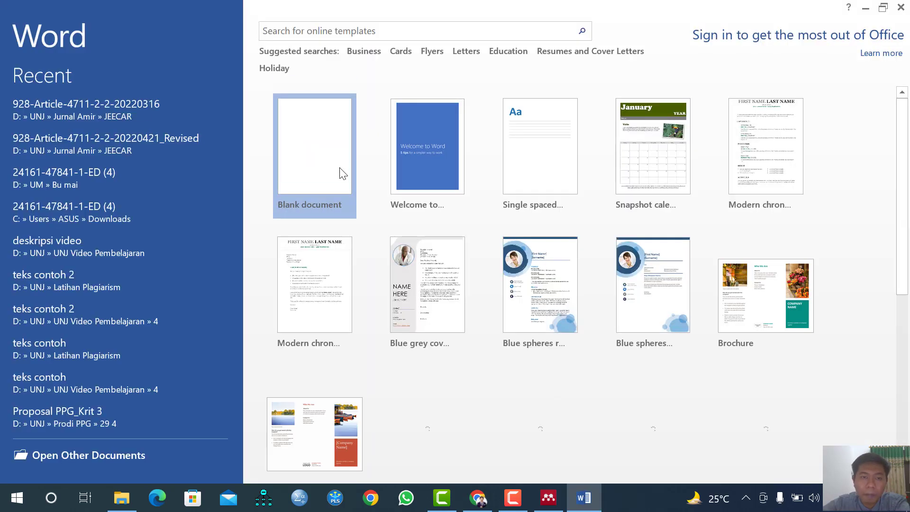
{"action": "left_click", "coordinate": [341, 172]}
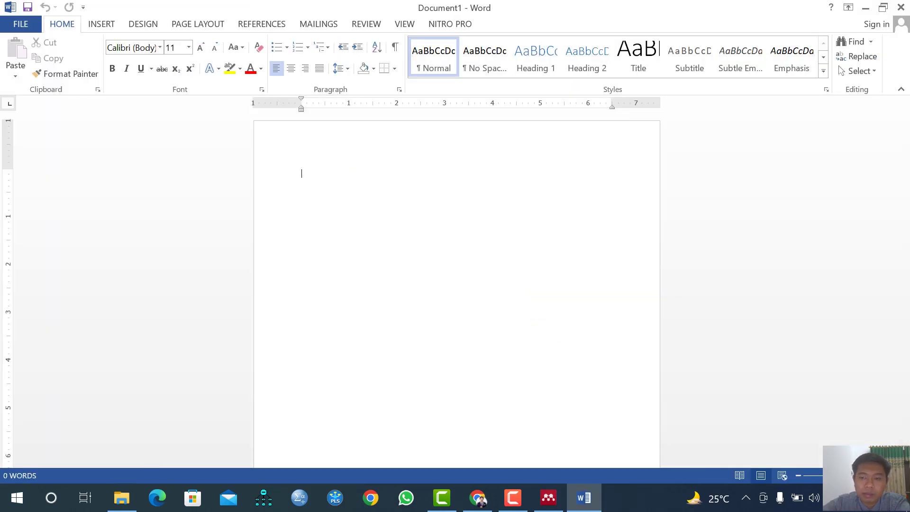
{"action": "left_click", "coordinate": [882, 476]}
{"action": "left_click", "coordinate": [882, 476]}
{"action": "left_click", "coordinate": [883, 476]}
{"action": "left_click", "coordinate": [882, 476]}
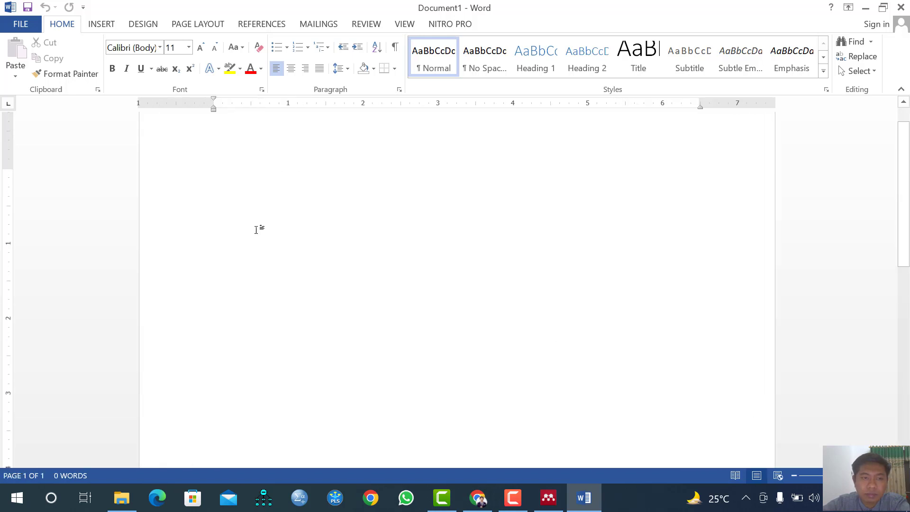
{"action": "scroll", "coordinate": [230, 201], "scroll_direction": "up", "scroll_amount": 1}
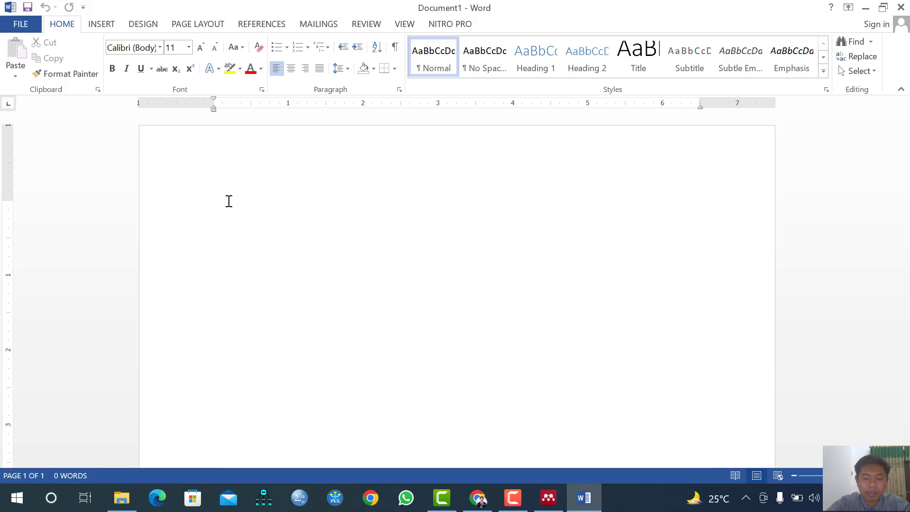
Type 'Model pembelajaran jigsaw berpengaruh terhadap prestasi belajar peserta didik.' and return to Chrome
{"action": "type", "text": "Model pembela"}
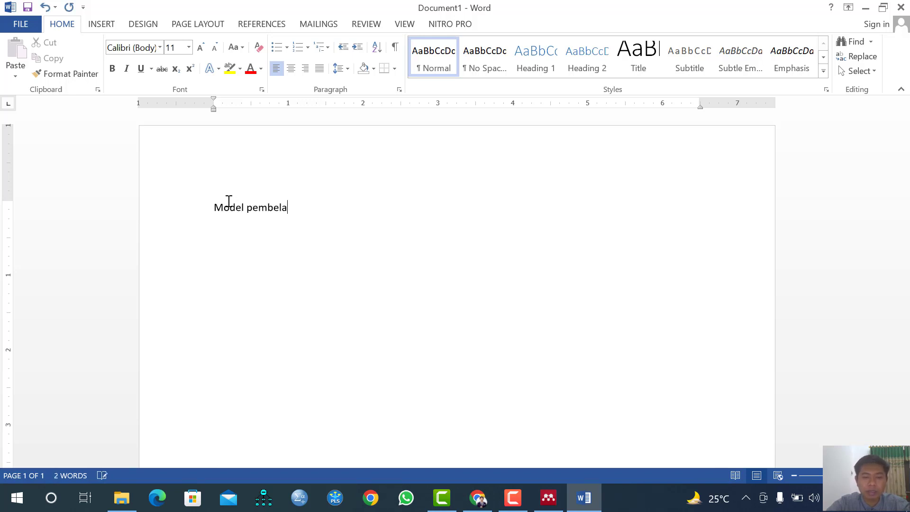
{"action": "type", "text": "jaran jigsa"}
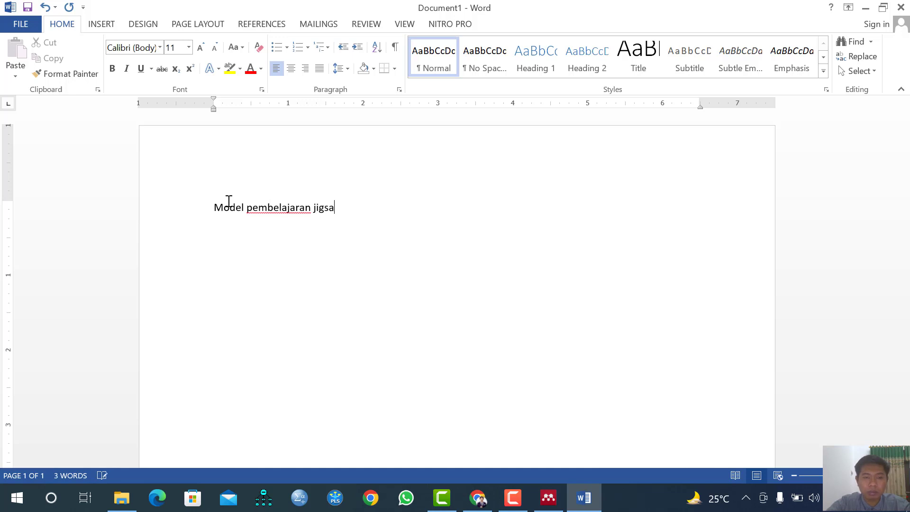
{"action": "type", "text": "w bepe"}
{"action": "key", "text": "BackSpace"}
{"action": "type", "text": "erpengaruh terhadap"}
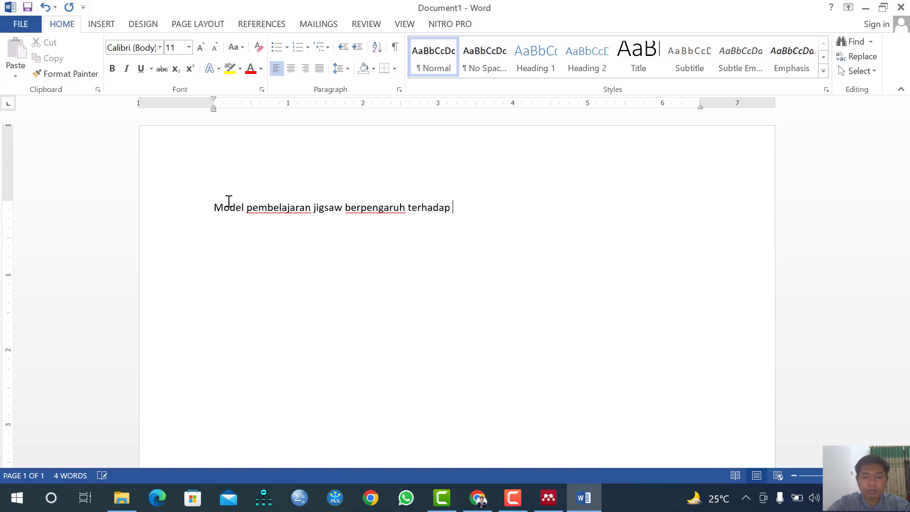
{"action": "type", "text": " prestasi belajar "}
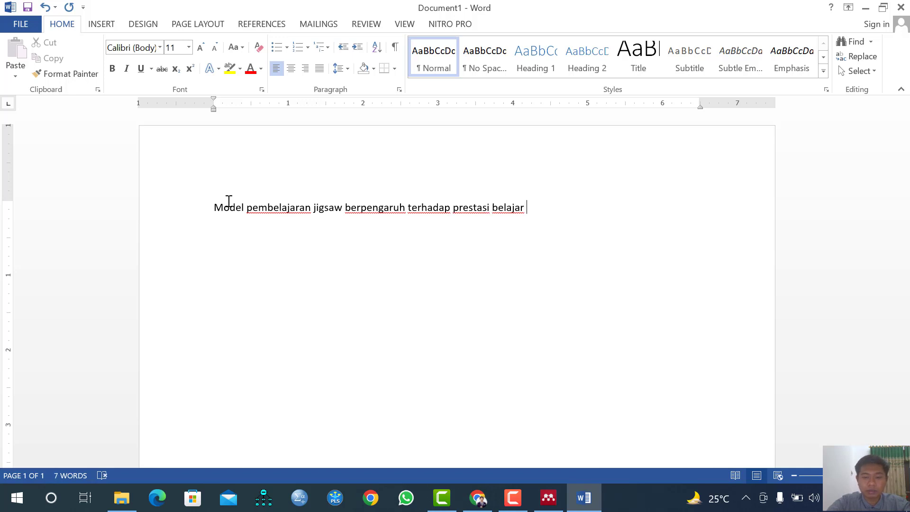
{"action": "type", "text": "peserta didik."}
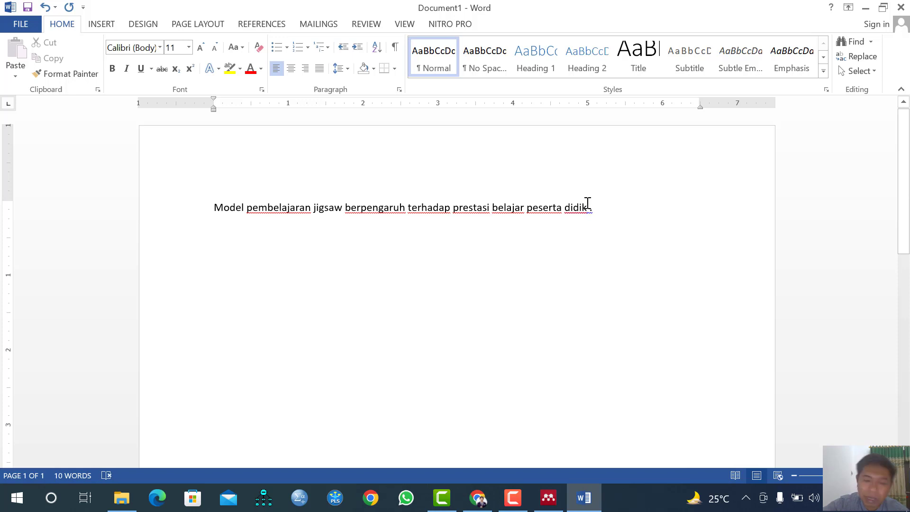
{"action": "left_click", "coordinate": [480, 501]}
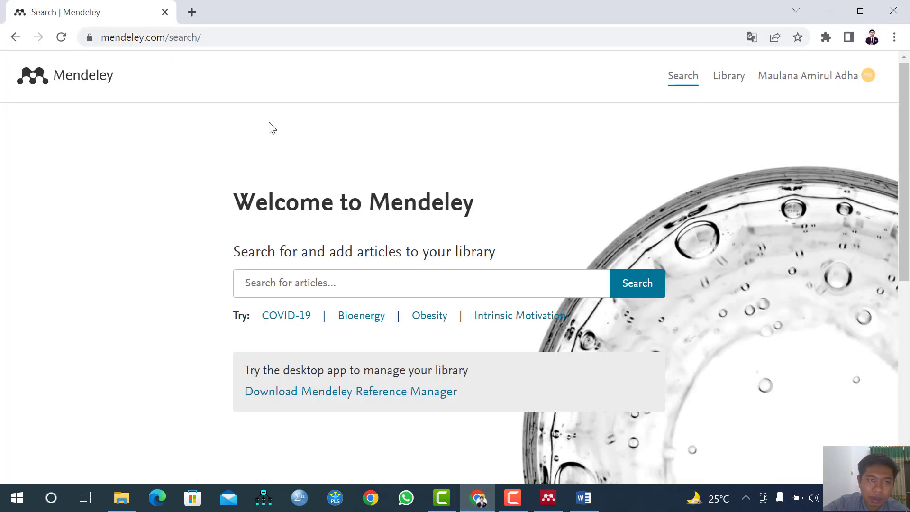
In a new tab, search Google for 'google scholar' and open the Google Scholar site
{"action": "left_click", "coordinate": [201, 14]}
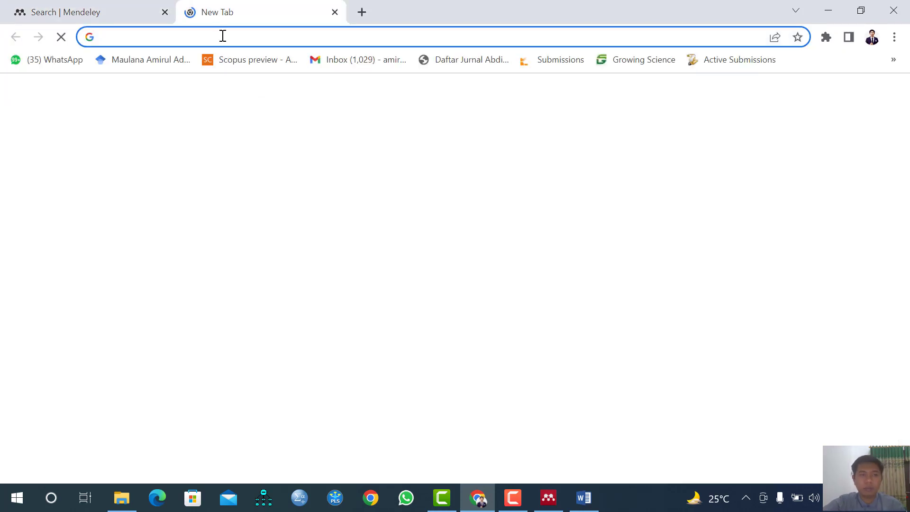
{"action": "type", "text": "google "}
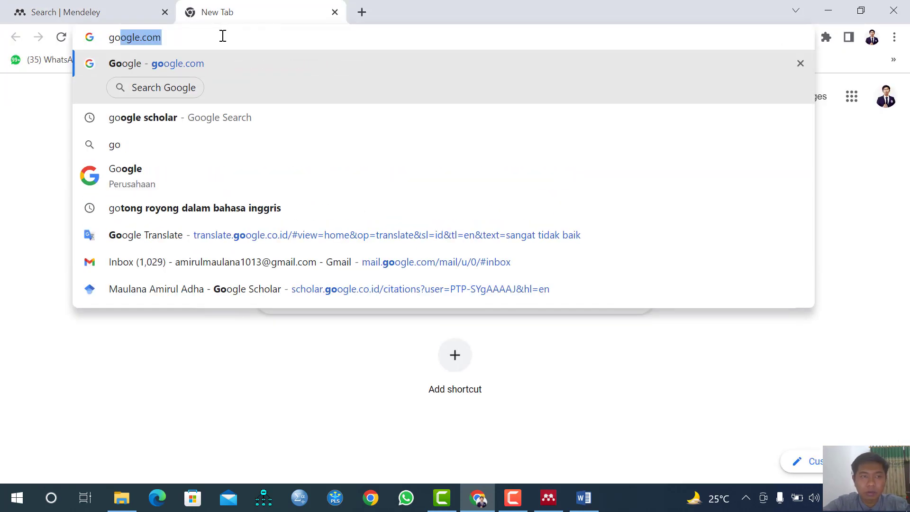
{"action": "type", "text": "schola"}
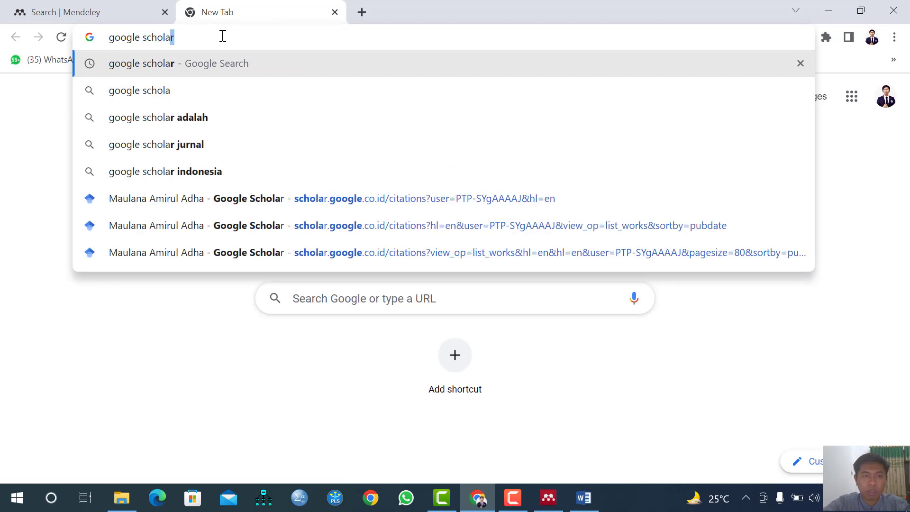
{"action": "key", "text": "Return"}
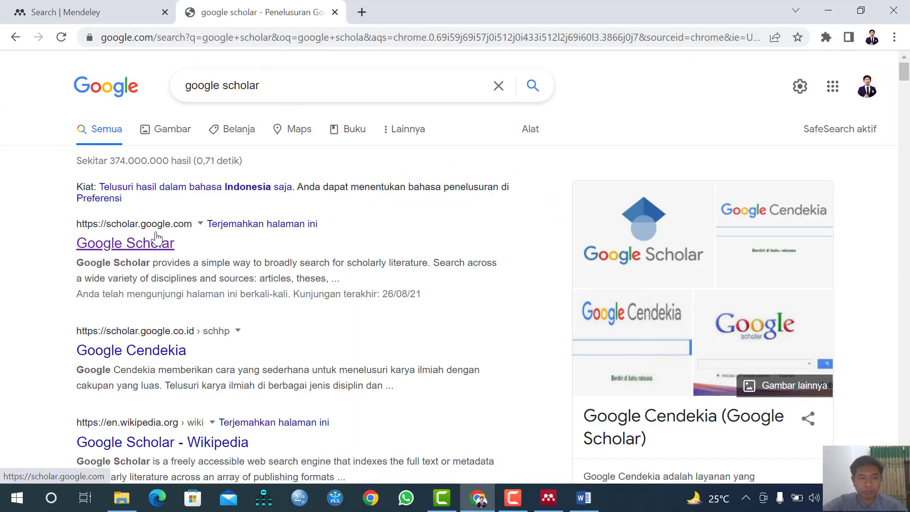
{"action": "left_click", "coordinate": [163, 242]}
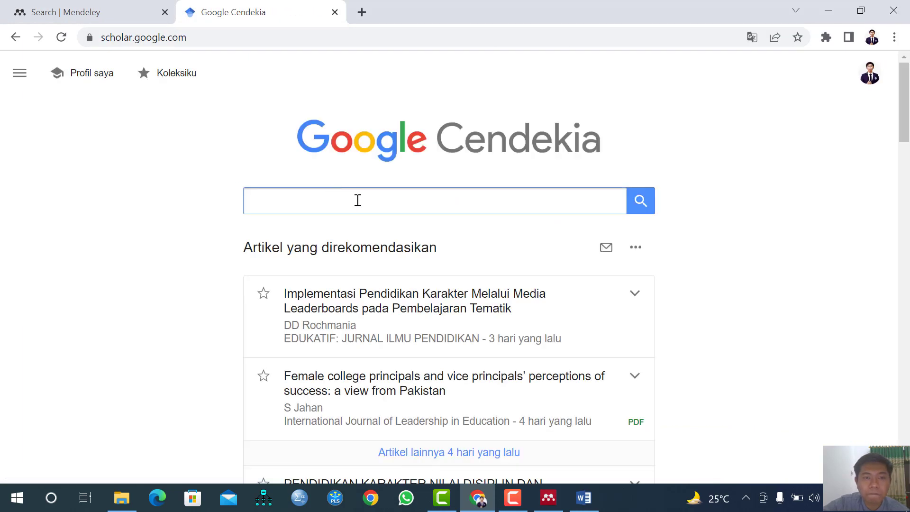
Search Scholar for 'pengaruh model pembelajaran jigsaw terhadap prestasi belajar'
{"action": "left_click", "coordinate": [359, 200]}
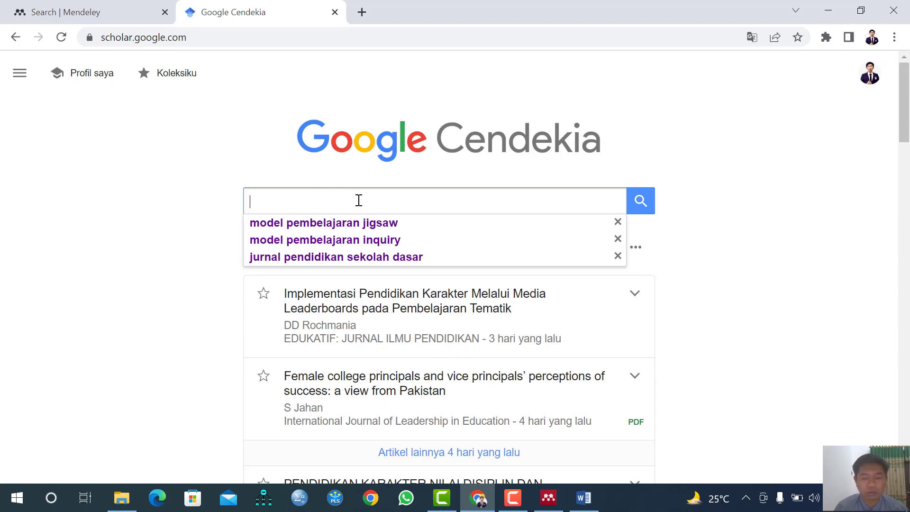
{"action": "type", "text": "pengaruh "}
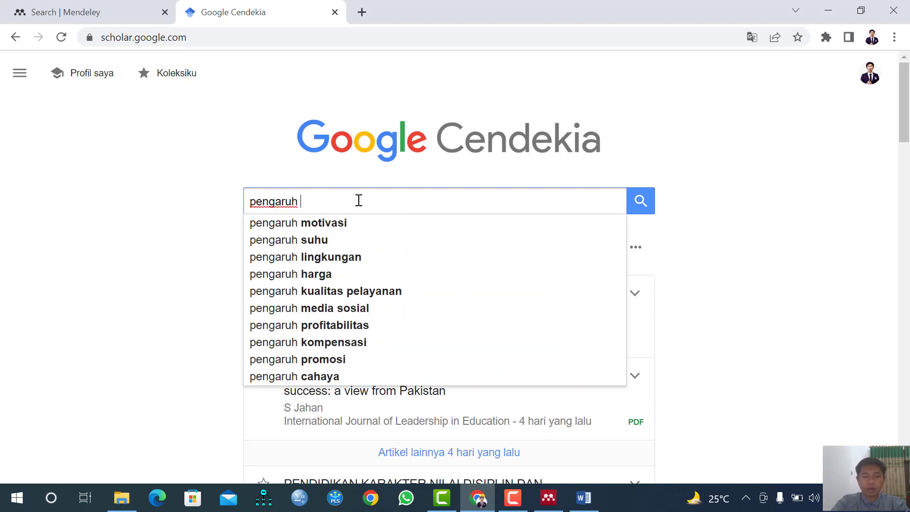
{"action": "type", "text": "model pm"}
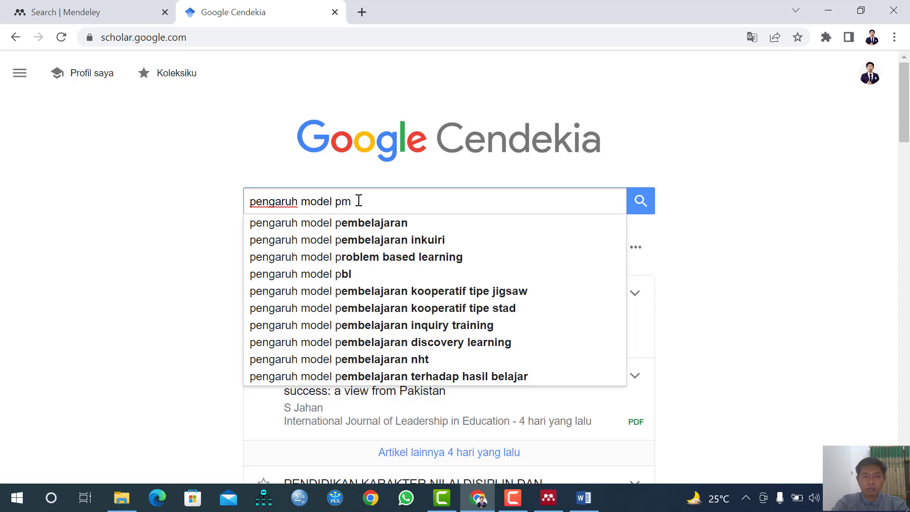
{"action": "key", "text": "BackSpace"}
{"action": "type", "text": "emb"}
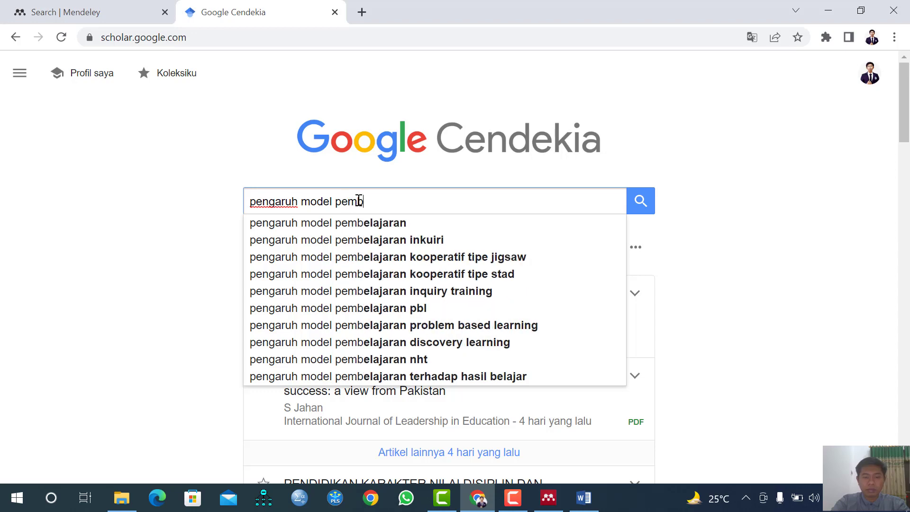
{"action": "type", "text": "elajaran "}
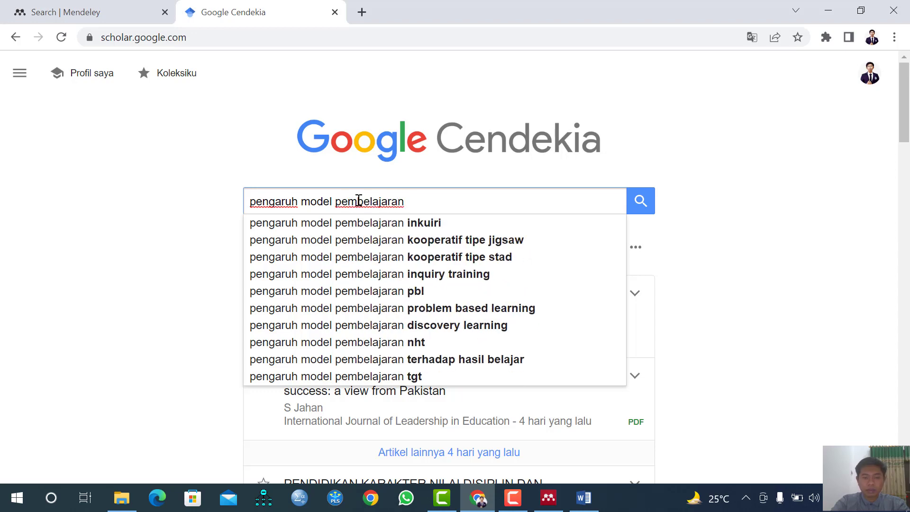
{"action": "type", "text": "jigsaw"}
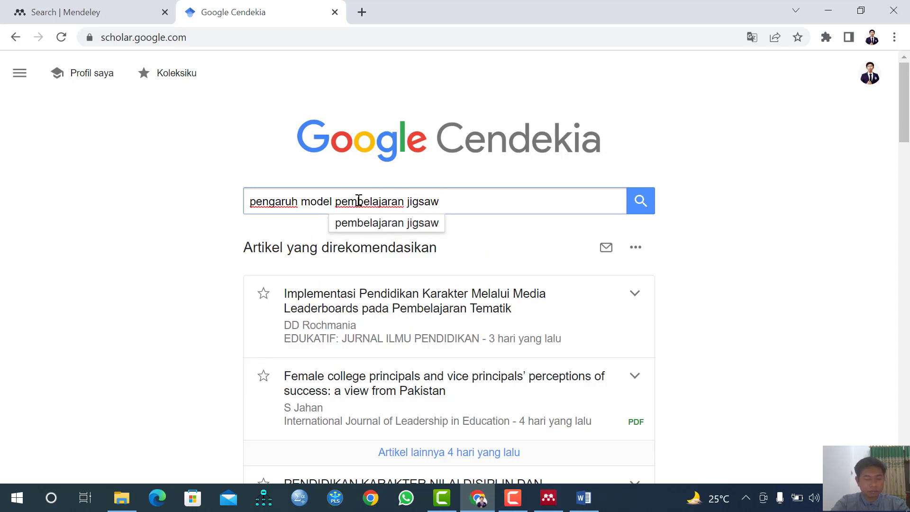
{"action": "type", "text": " terhadap"}
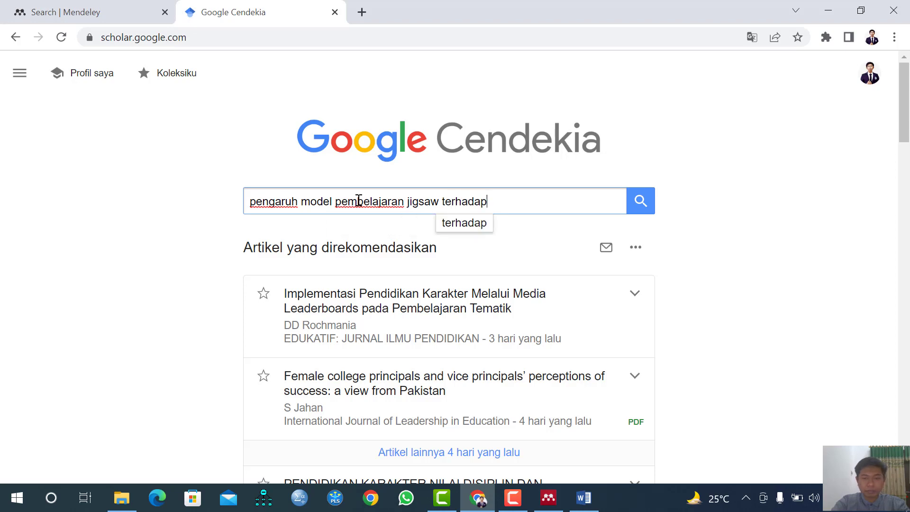
{"action": "type", "text": " p"}
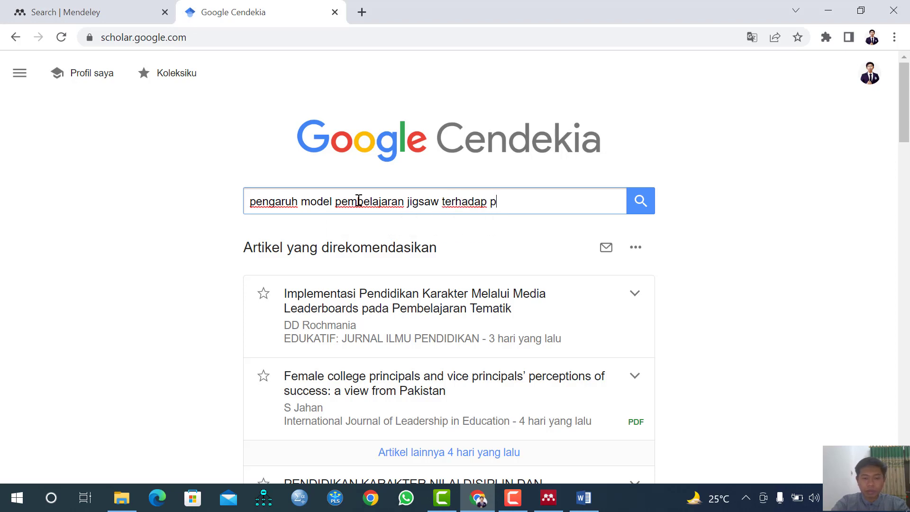
{"action": "type", "text": "restasi belajar"}
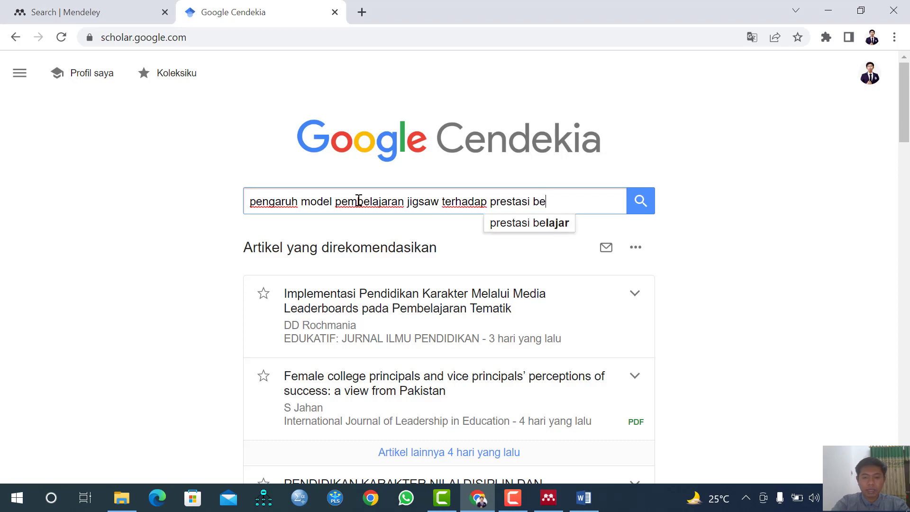
{"action": "key", "text": "Return"}
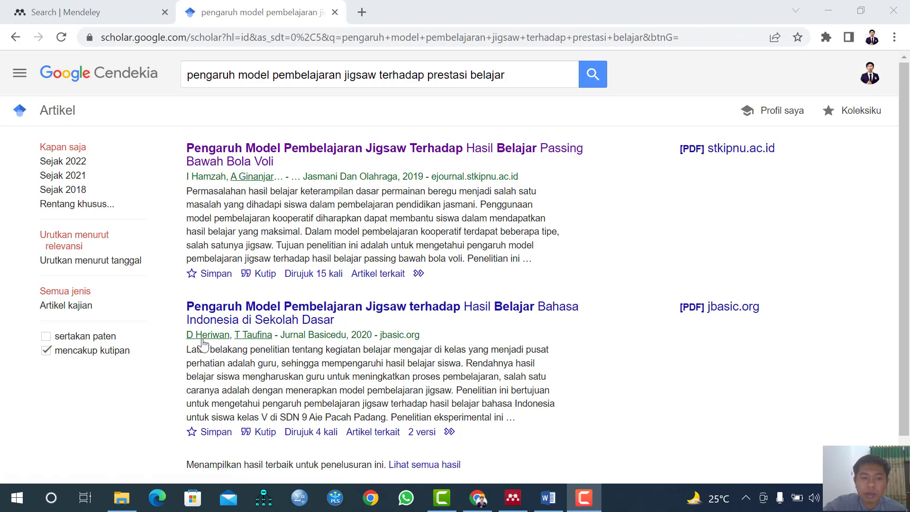
Download the Heriwan article's jbasic.org PDF, then switch to Mendeley Desktop
{"action": "left_click", "coordinate": [711, 309]}
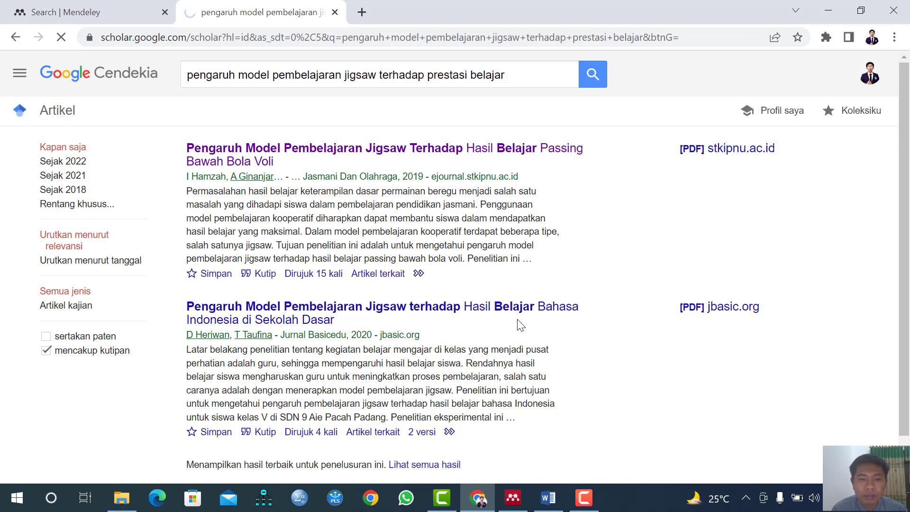
{"action": "right_click", "coordinate": [734, 309]}
{"action": "left_click", "coordinate": [759, 316]}
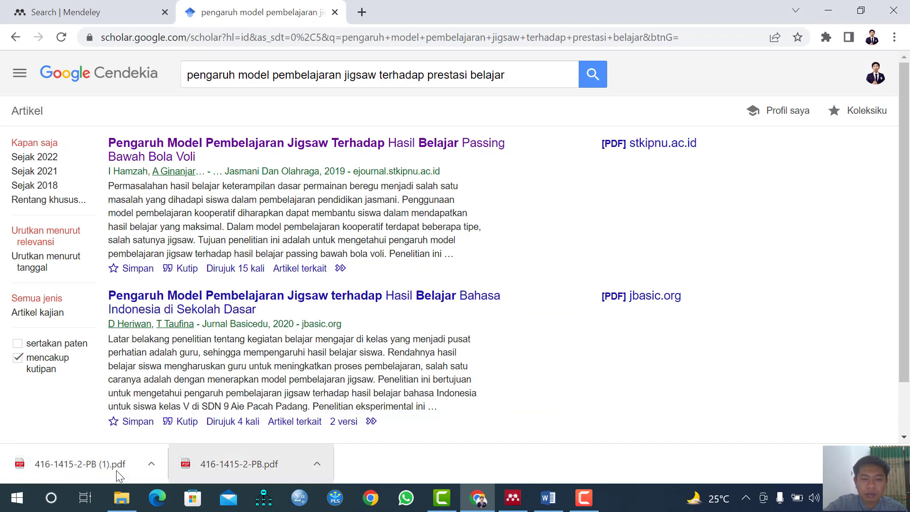
{"action": "left_click", "coordinate": [513, 498]}
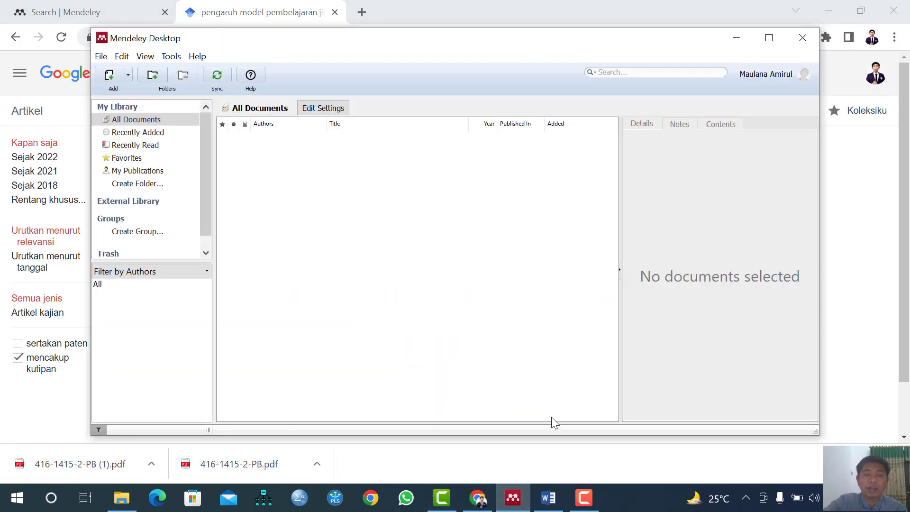
Maximize Mendeley and import 416-1415-2-PB (1) from Downloads via Add Files, checking its details
{"action": "left_click", "coordinate": [771, 42]}
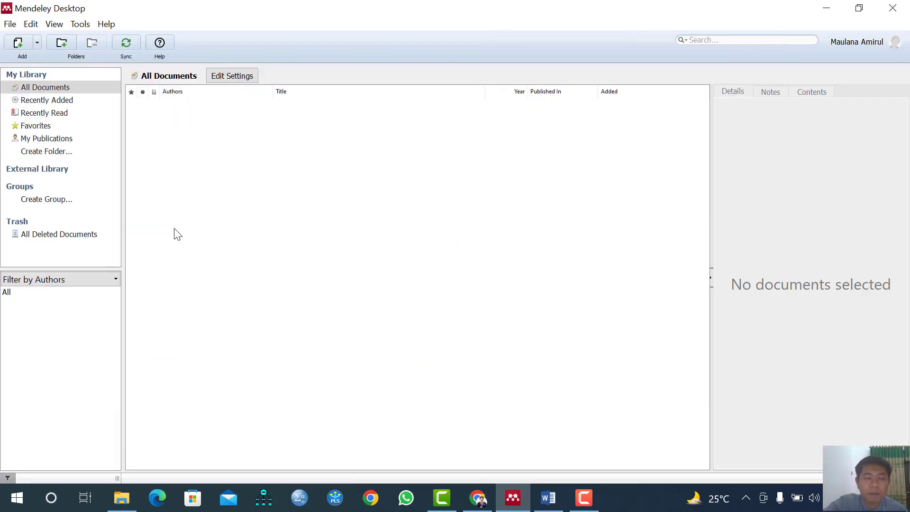
{"action": "left_click", "coordinate": [36, 44]}
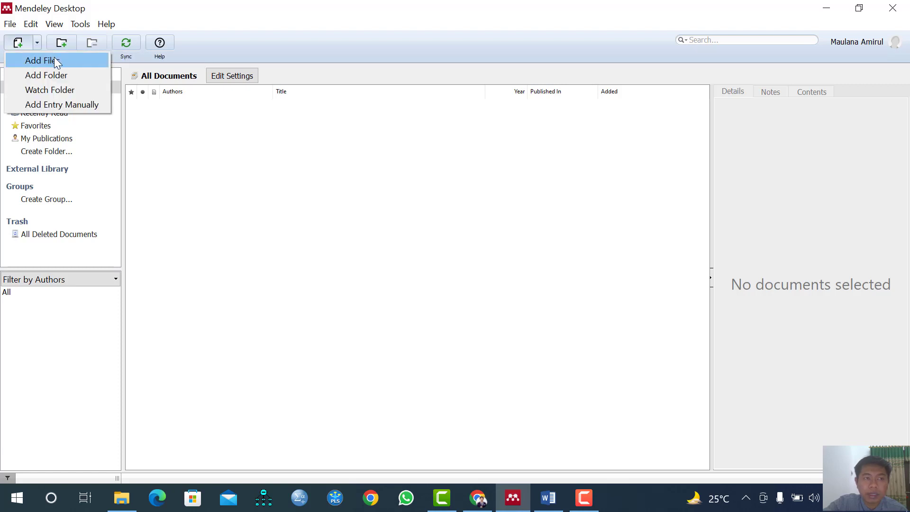
{"action": "left_click", "coordinate": [78, 61]}
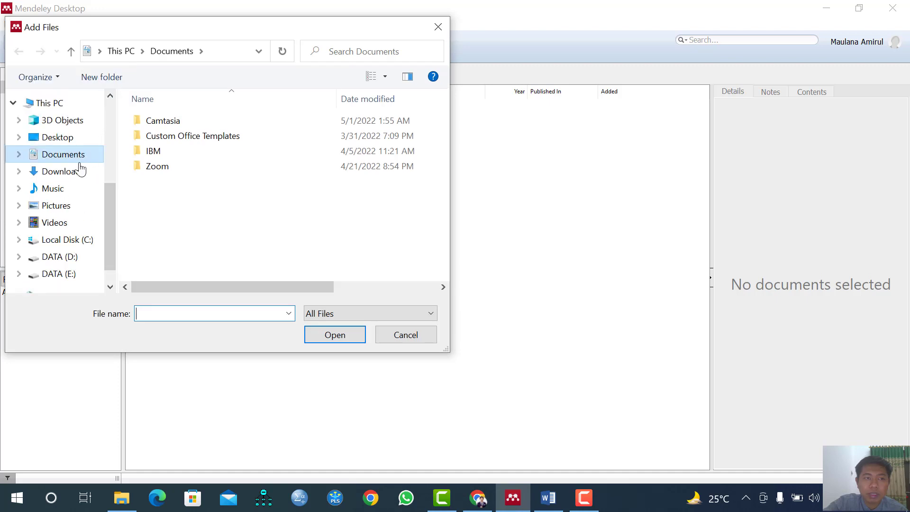
{"action": "left_click", "coordinate": [77, 171]}
{"action": "left_click", "coordinate": [167, 137]}
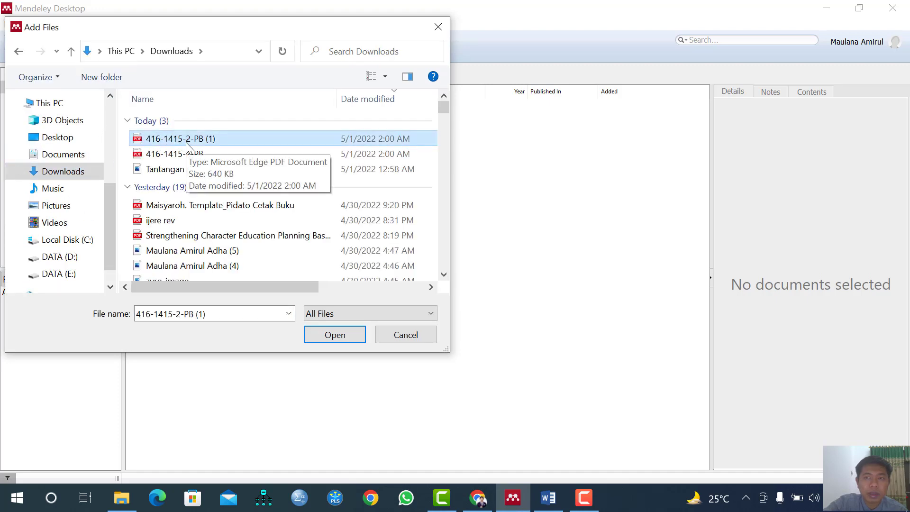
{"action": "left_click", "coordinate": [357, 338]}
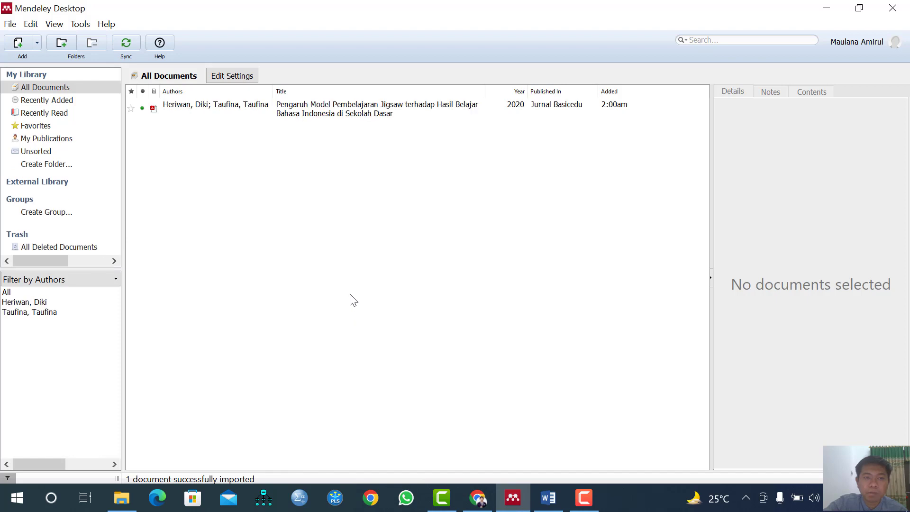
{"action": "left_click", "coordinate": [413, 116]}
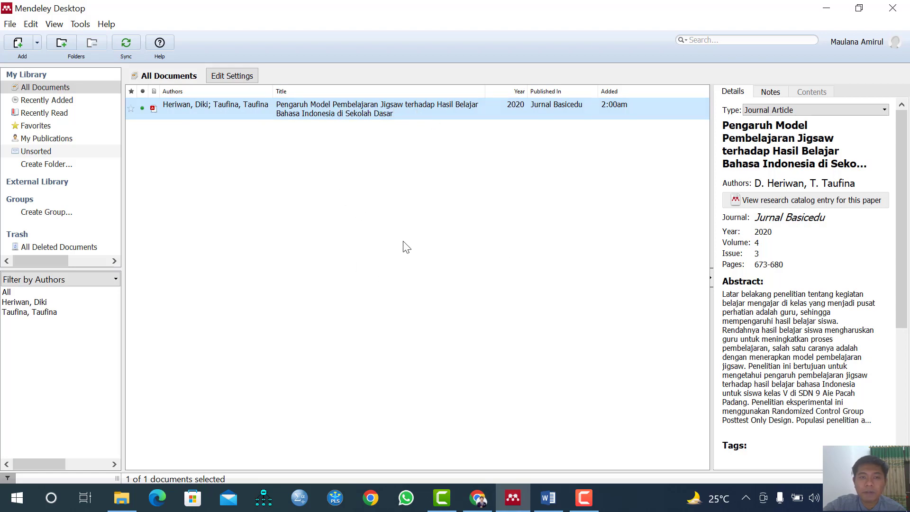
{"action": "left_click", "coordinate": [385, 235]}
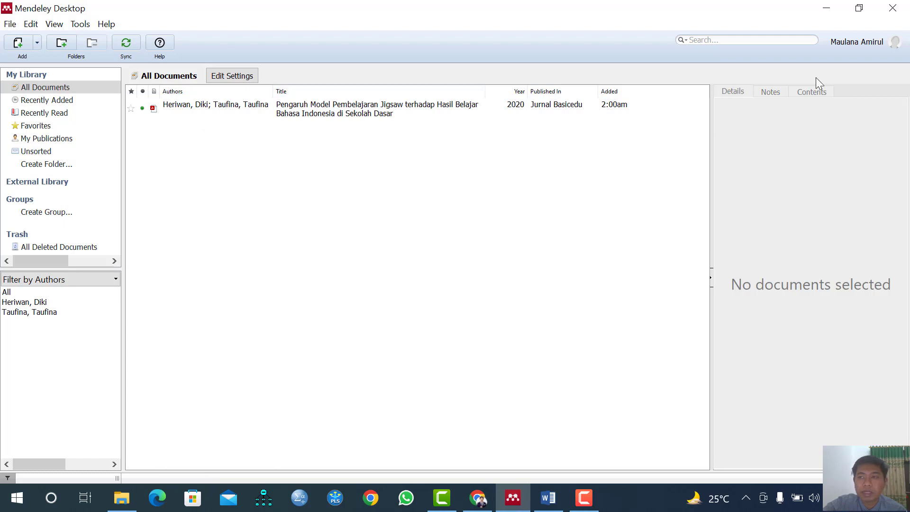
Minimize Mendeley and start a Mendeley citation from Word's References tab
{"action": "left_click", "coordinate": [826, 8]}
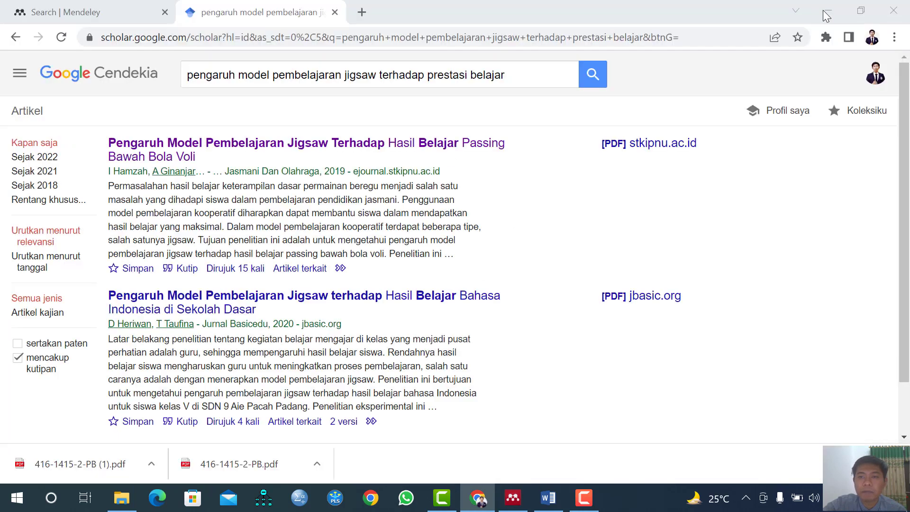
{"action": "left_click", "coordinate": [554, 497]}
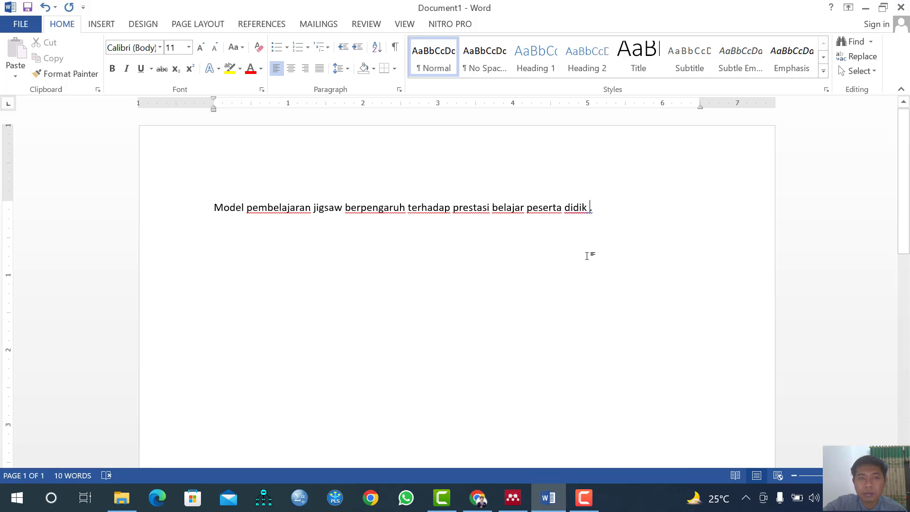
{"action": "left_click", "coordinate": [262, 27]}
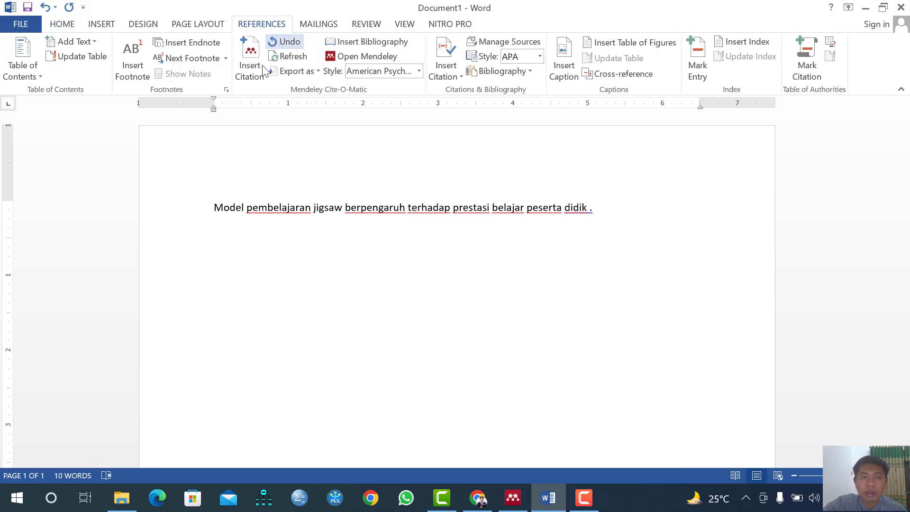
{"action": "left_click", "coordinate": [257, 80]}
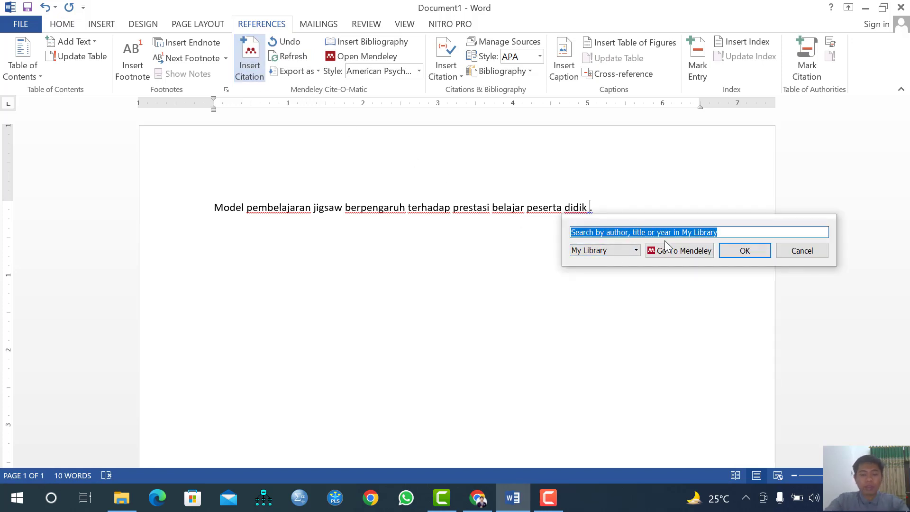
Search 'heriwan' and insert the (Heriwan & Taufina, 2020) citation
{"action": "type", "text": "h"}
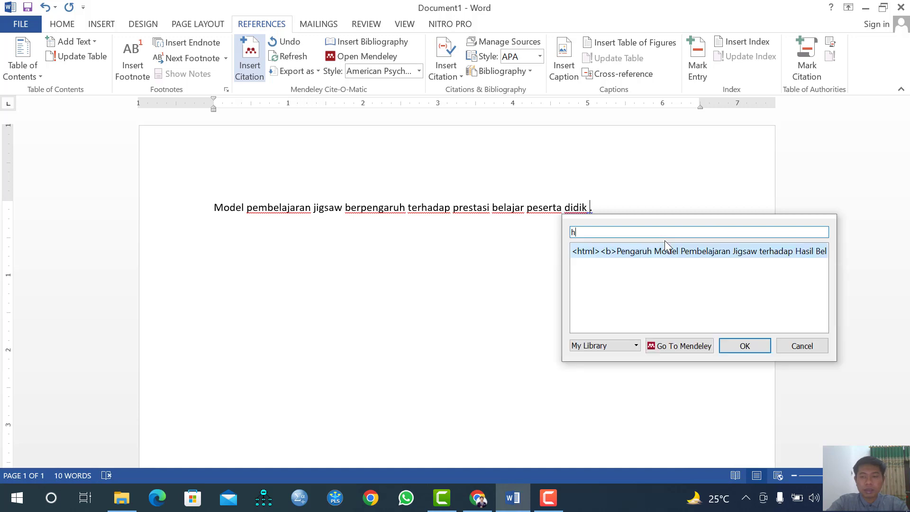
{"action": "type", "text": "eriwan"}
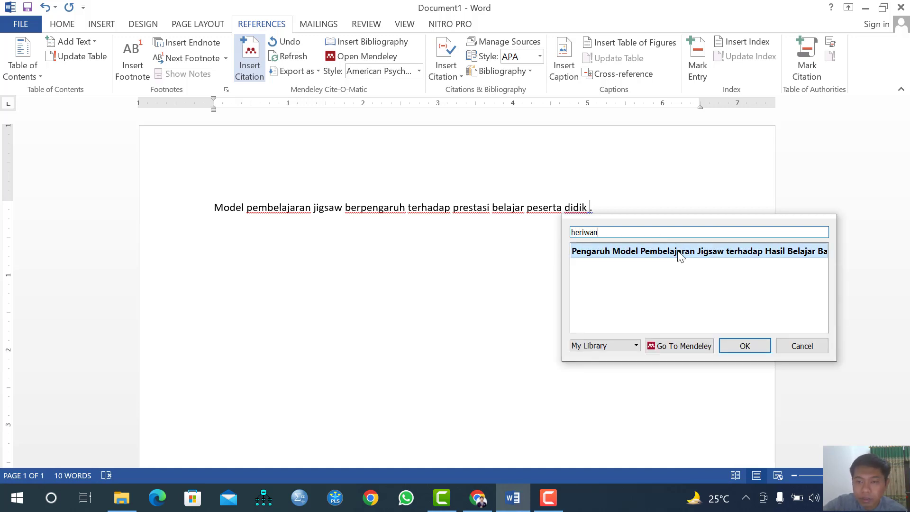
{"action": "left_click", "coordinate": [681, 256]}
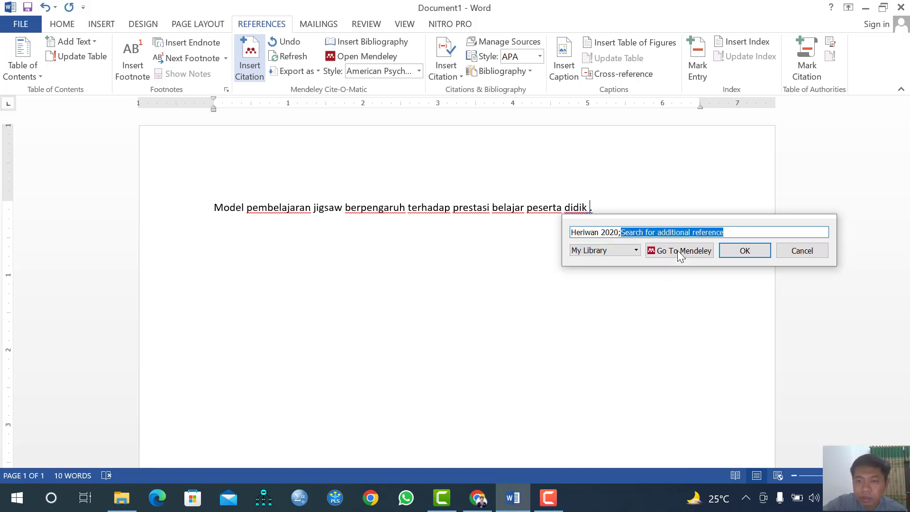
{"action": "left_click", "coordinate": [747, 252]}
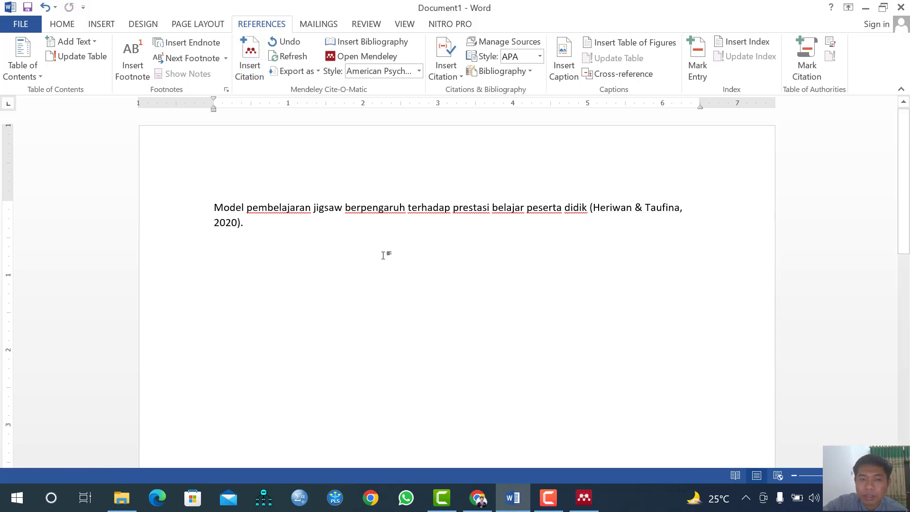
{"action": "left_click", "coordinate": [630, 211]}
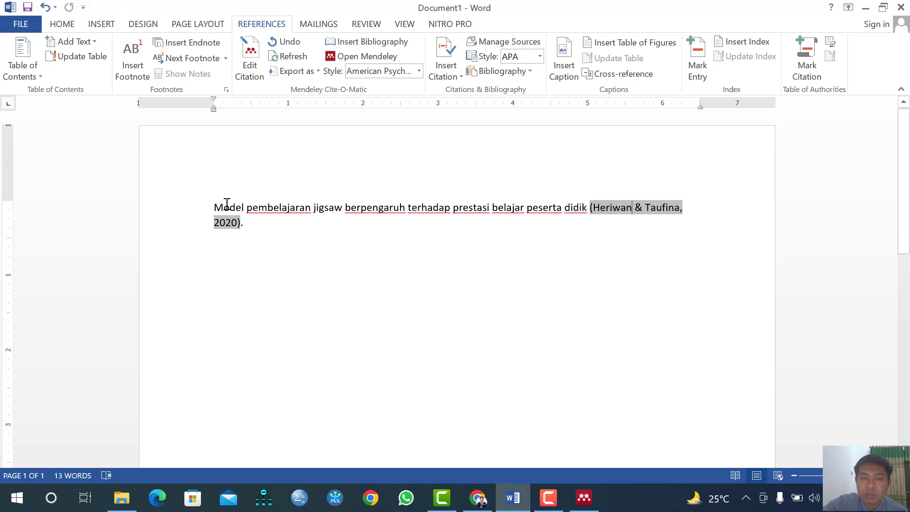
After '2020).', type 'Model pembelajaran jigsaw merupakan salah satu model pembelajaran yang tepat ... dalam kelas'
{"action": "left_click", "coordinate": [301, 225]}
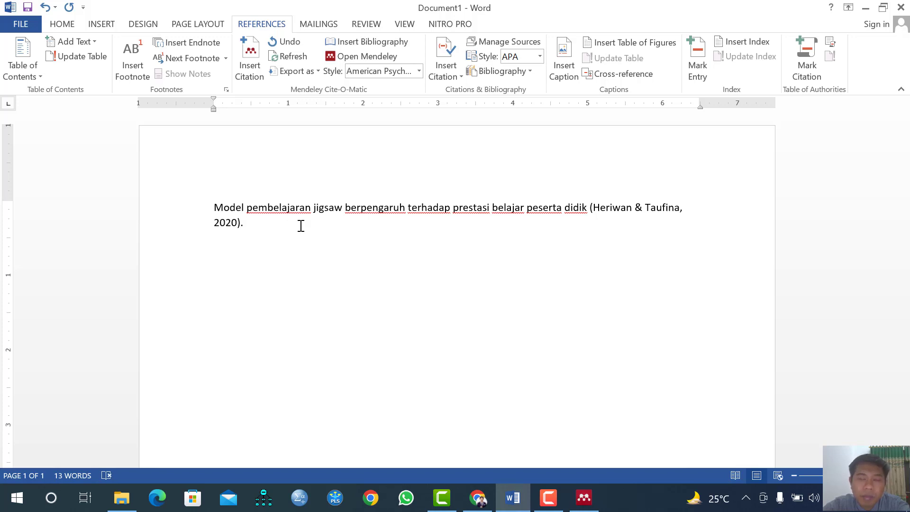
{"action": "type", "text": "mode"}
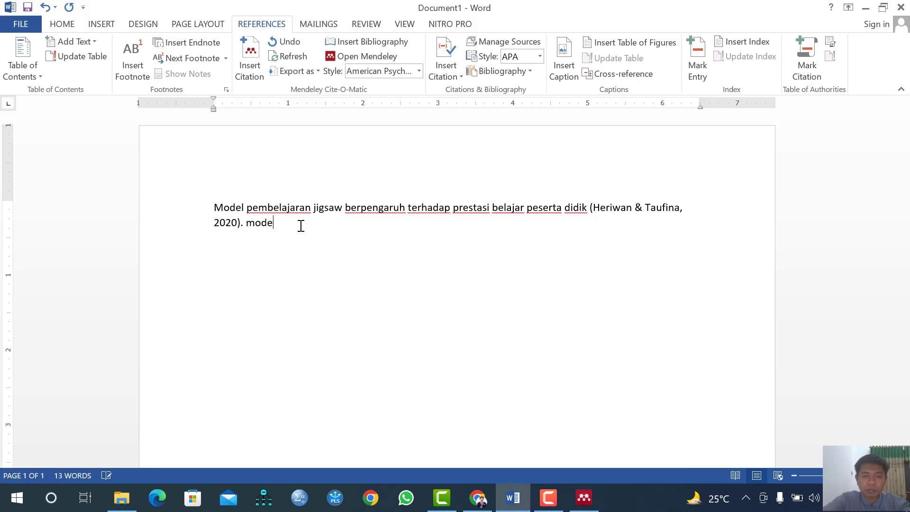
{"action": "key", "text": "BackSpace"}
{"action": "key", "text": "BackSpace"}
{"action": "key", "text": "BackSpace"}
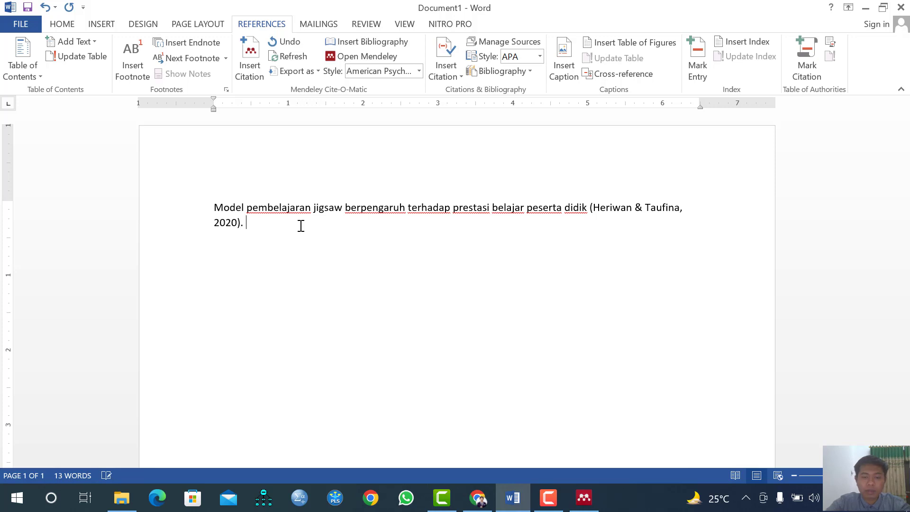
{"action": "type", "text": "Model pembelajaran jigsaw "}
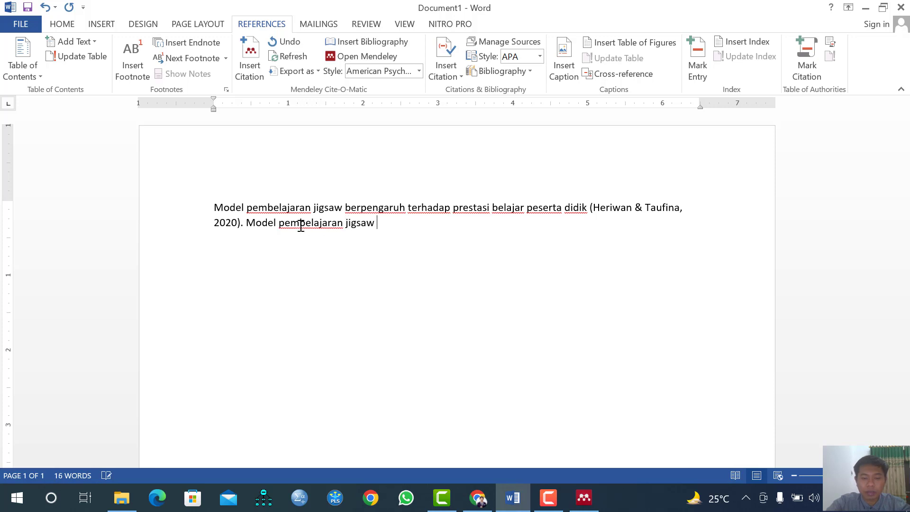
{"action": "type", "text": "merupakan sa"}
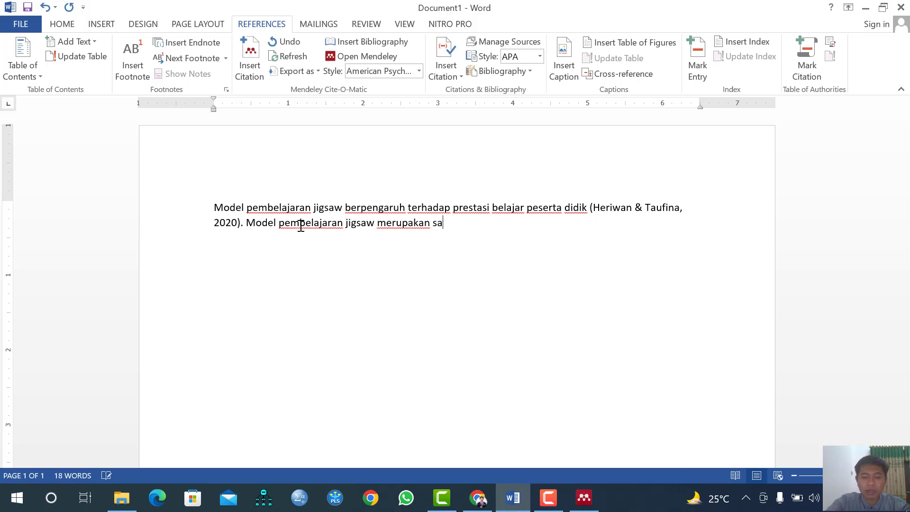
{"action": "type", "text": "lah sat"}
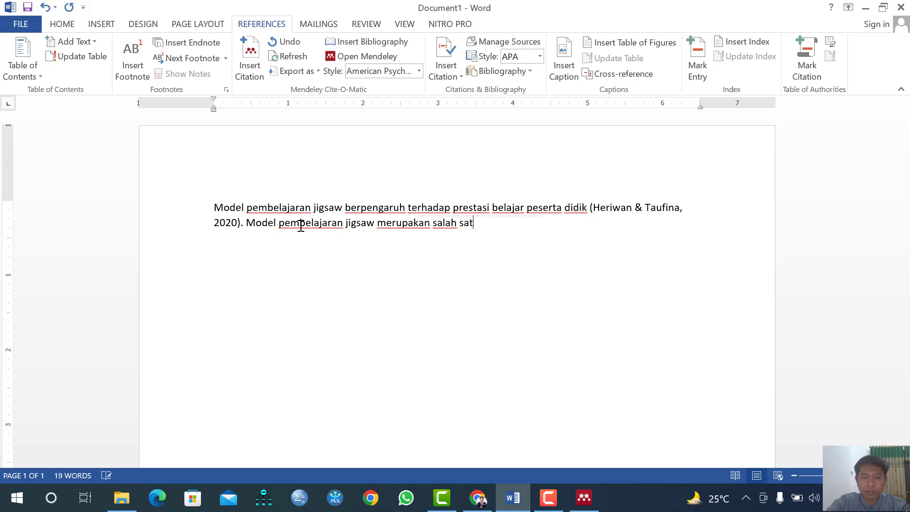
{"action": "type", "text": "u model pembe"}
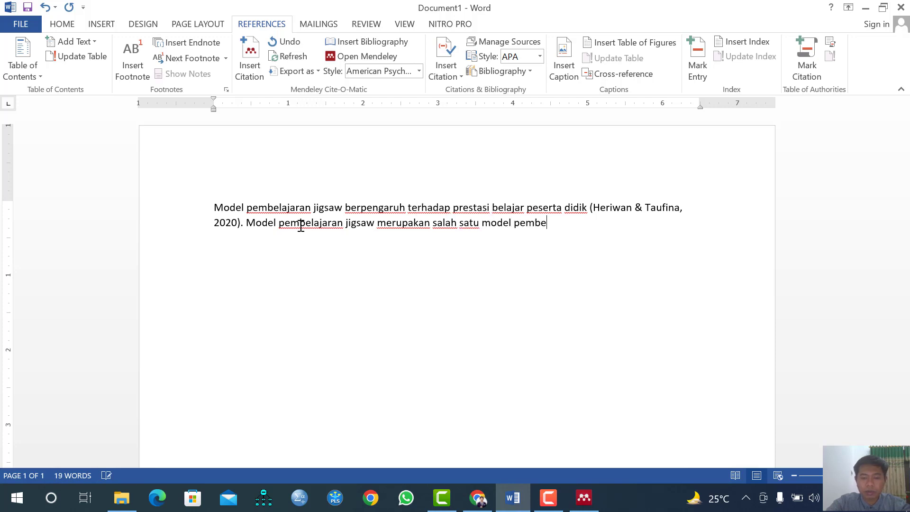
{"action": "type", "text": "lajaran yang "}
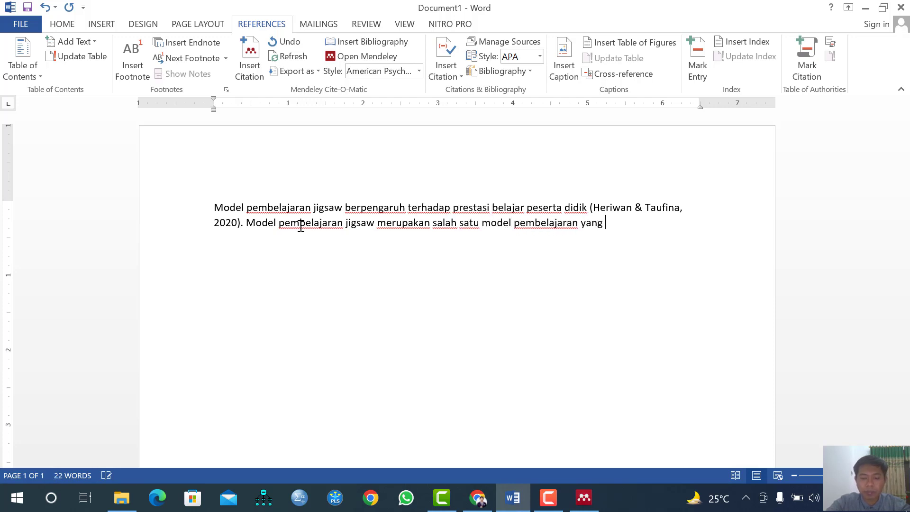
{"action": "type", "text": "tepat untuk di"}
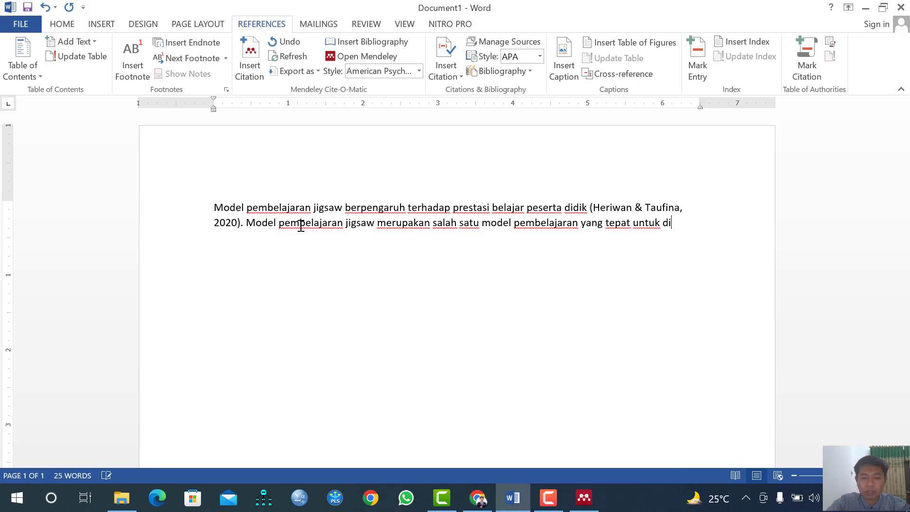
{"action": "type", "text": "gunakan dalam "}
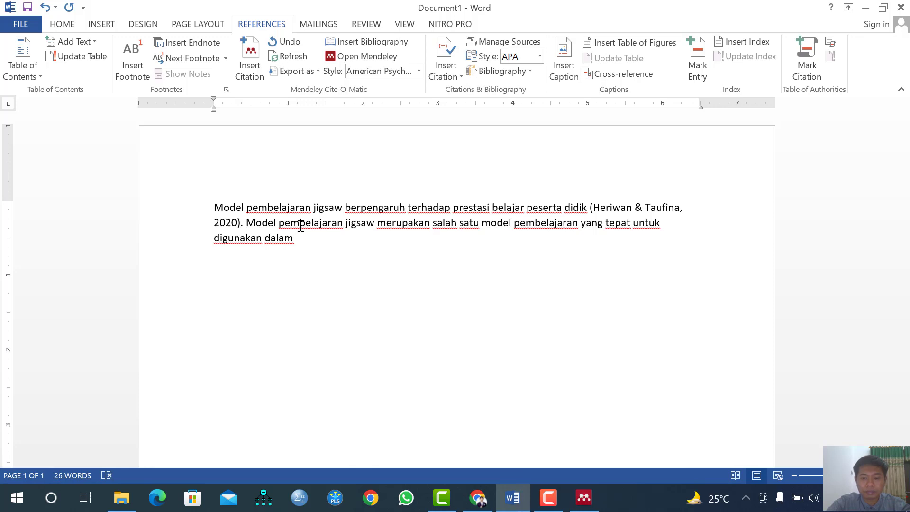
{"action": "type", "text": "kelas."}
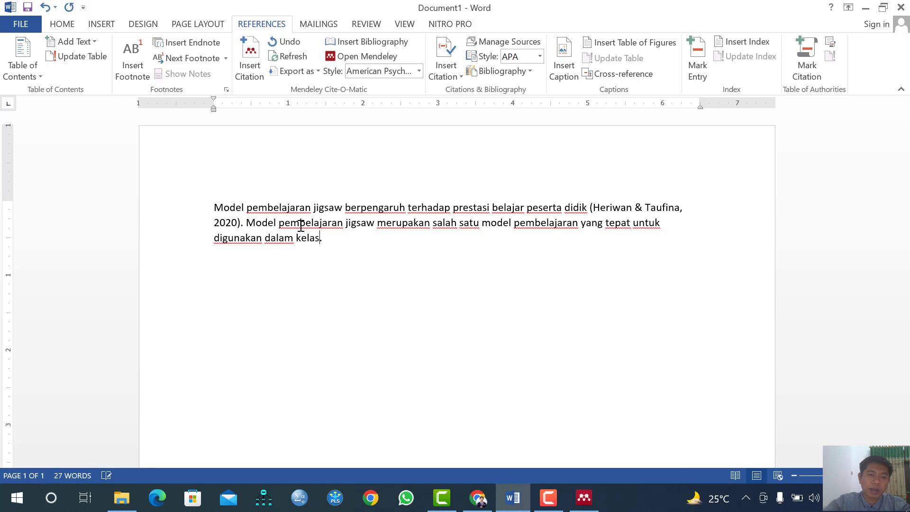
{"action": "key", "text": "Left"}
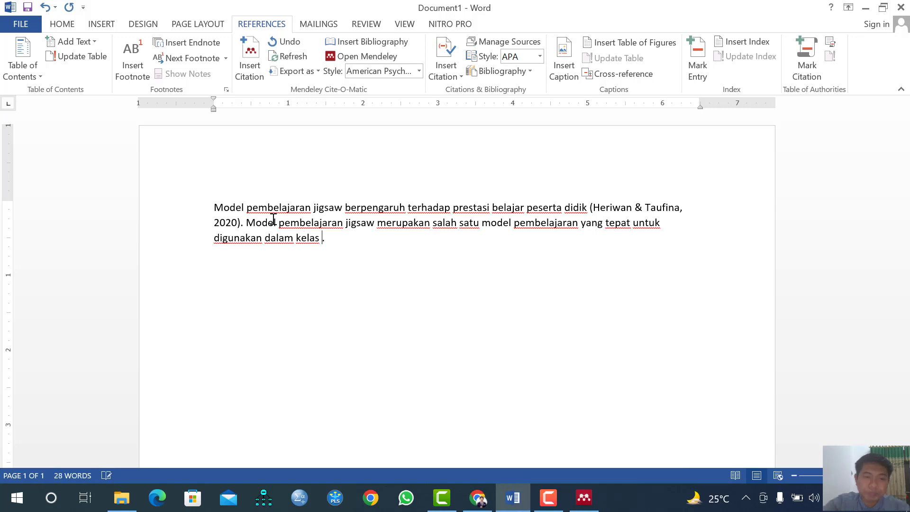
{"action": "left_click_drag", "start_coordinate": [252, 221], "coordinate": [316, 240]}
{"action": "left_click", "coordinate": [324, 244]}
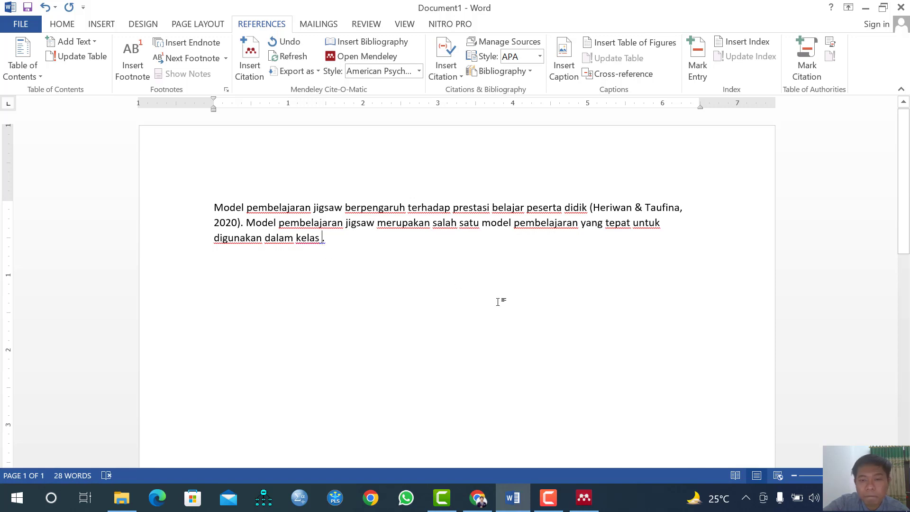
In Mendeley, start a manually entered reference and set its type to Book
{"action": "left_click", "coordinate": [583, 498]}
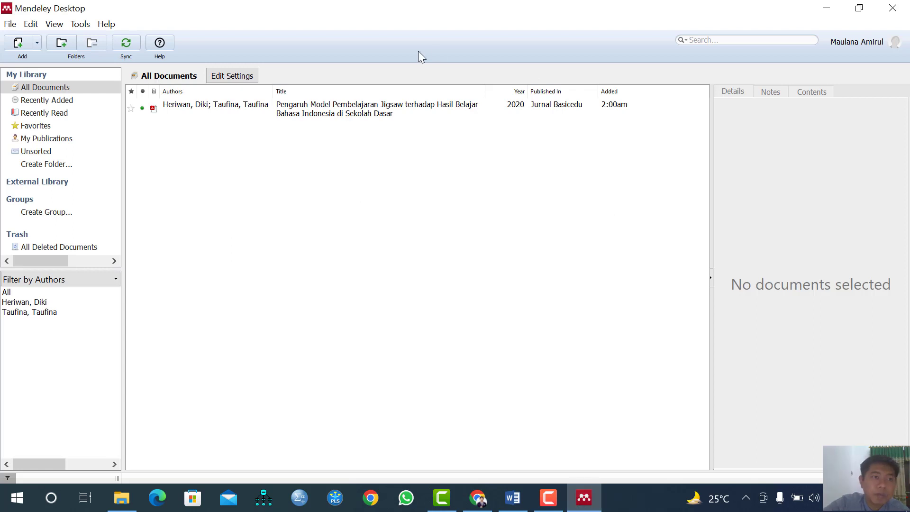
{"action": "left_click", "coordinate": [36, 40]}
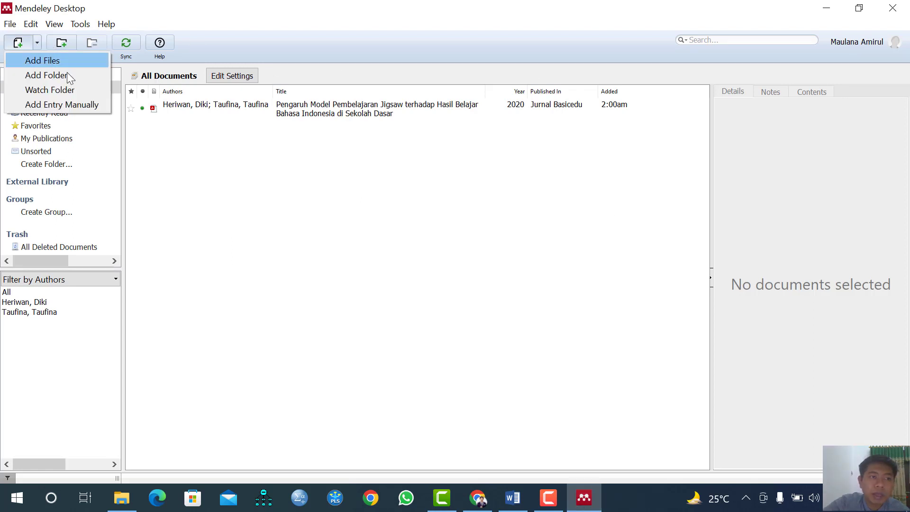
{"action": "left_click", "coordinate": [76, 105]}
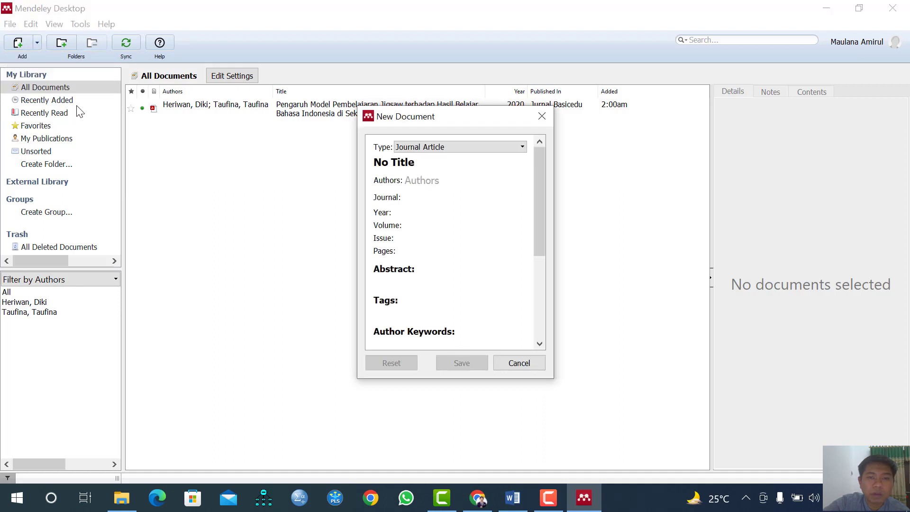
{"action": "left_click", "coordinate": [435, 150]}
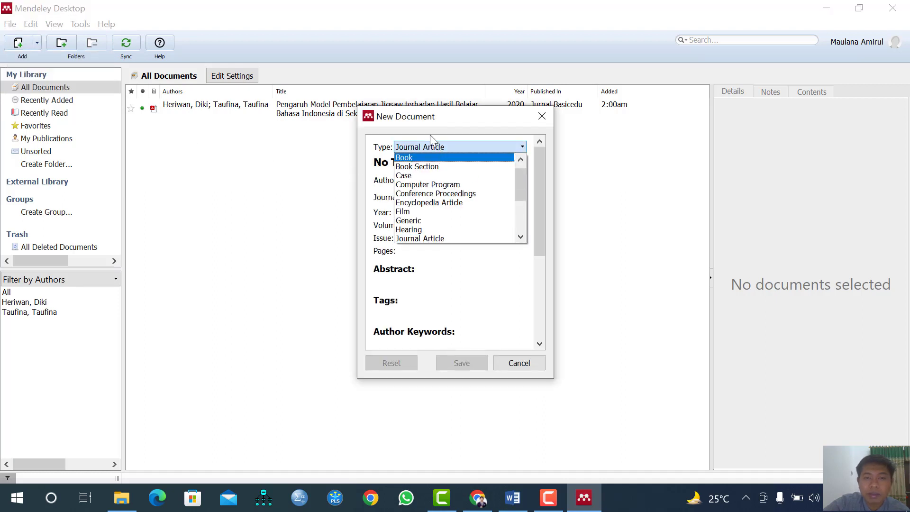
{"action": "left_click", "coordinate": [430, 133]}
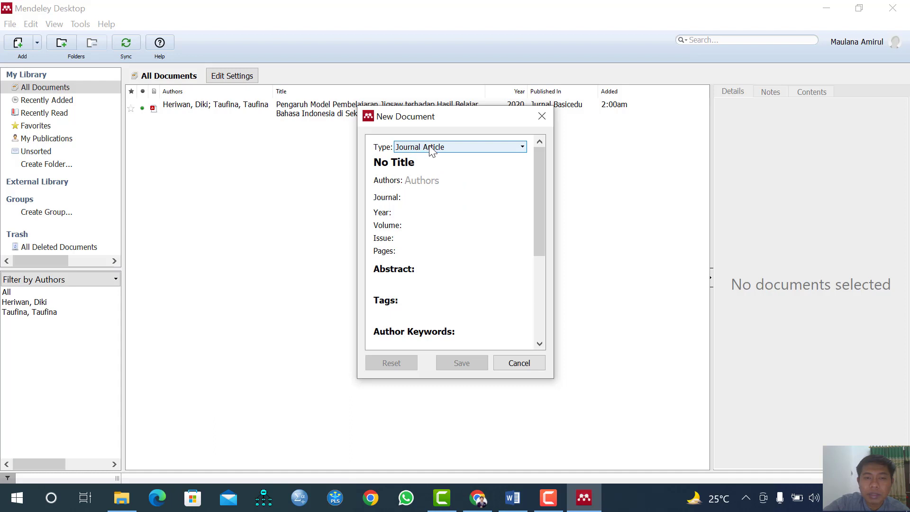
{"action": "left_click", "coordinate": [432, 149]}
{"action": "left_click", "coordinate": [440, 158]}
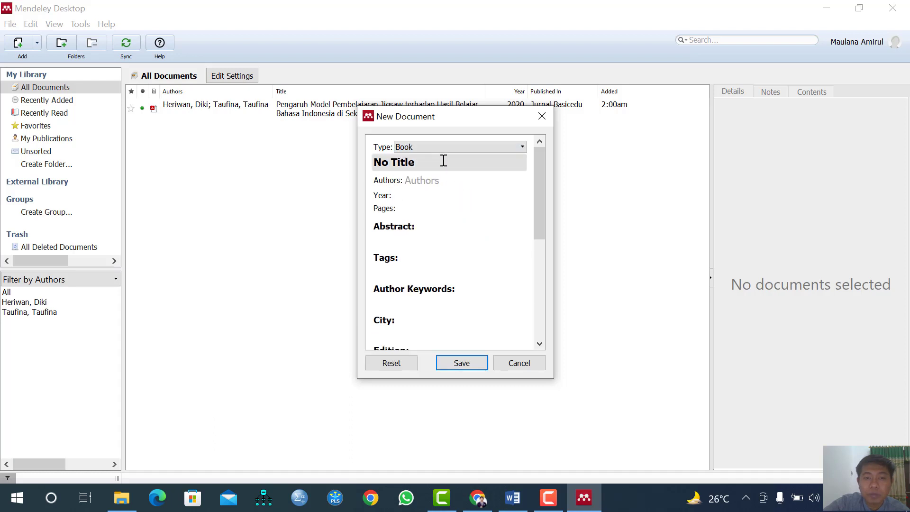
Replace the placeholder title with 'Belajar dan Pembelajaran'
{"action": "left_click", "coordinate": [409, 164]}
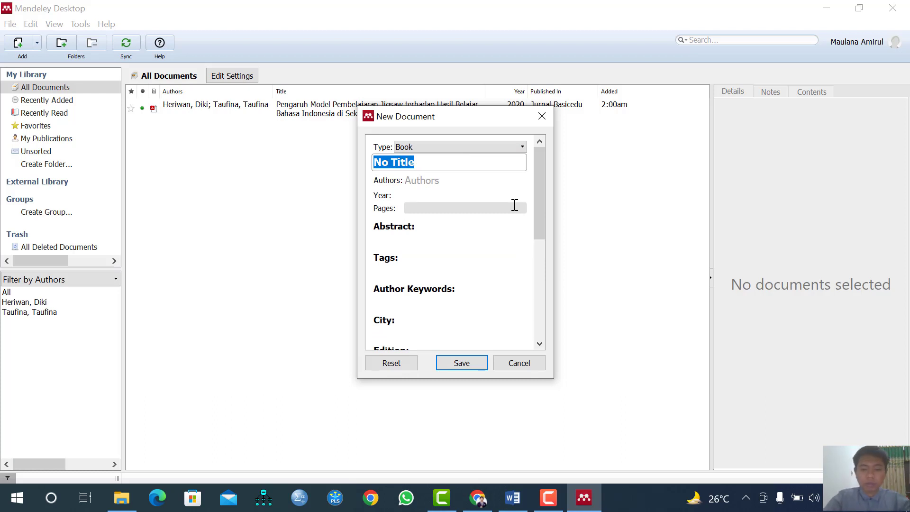
{"action": "type", "text": "Model"}
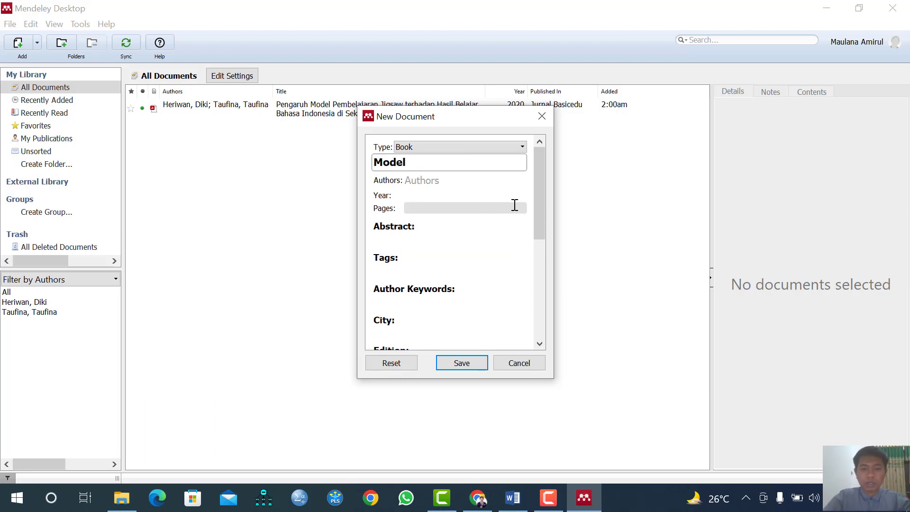
{"action": "key", "text": "BackSpace"}
{"action": "key", "text": "BackSpace"}
{"action": "key", "text": "BackSpace"}
{"action": "key", "text": "BackSpace"}
{"action": "key", "text": "BackSpace"}
{"action": "type", "text": "Belajar d"}
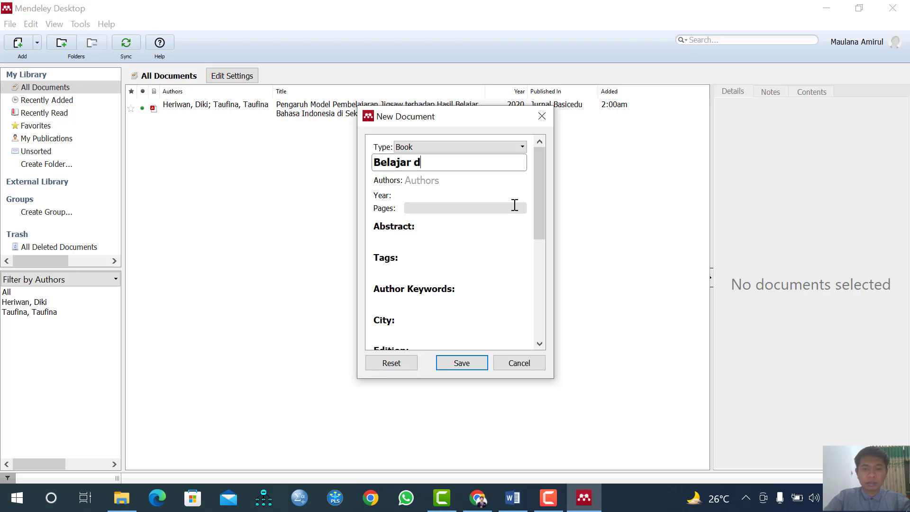
{"action": "type", "text": "an Pembelajar"}
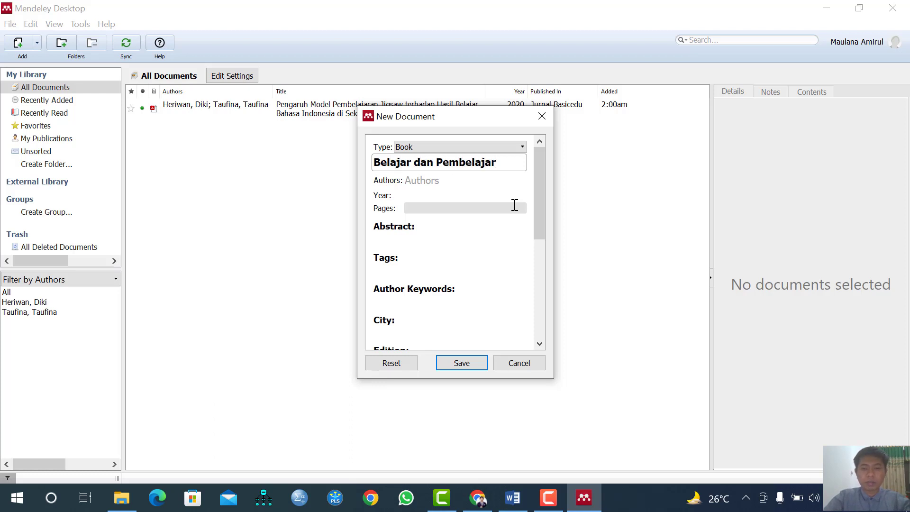
{"action": "type", "text": "an"}
{"action": "left_click", "coordinate": [445, 185]}
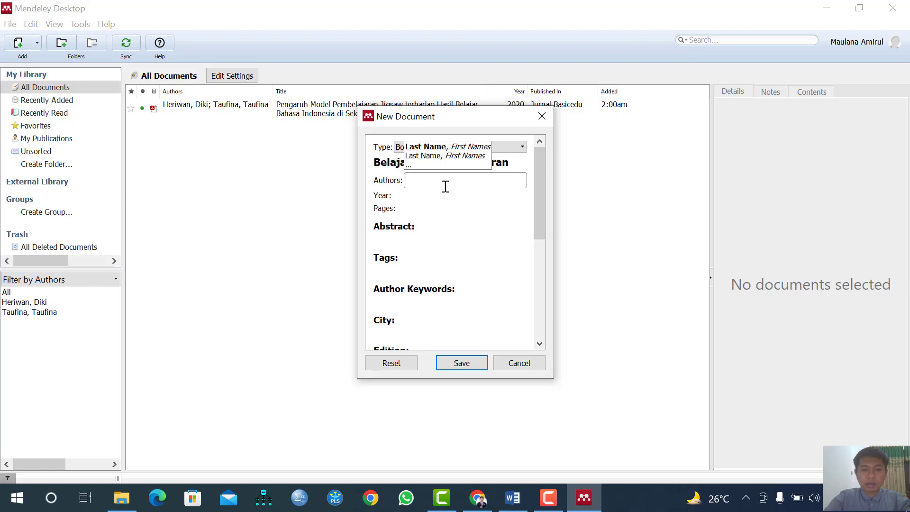
Enter Adha and Wibowo as the book's two authors, one per line
{"action": "type", "text": "Adha, M"}
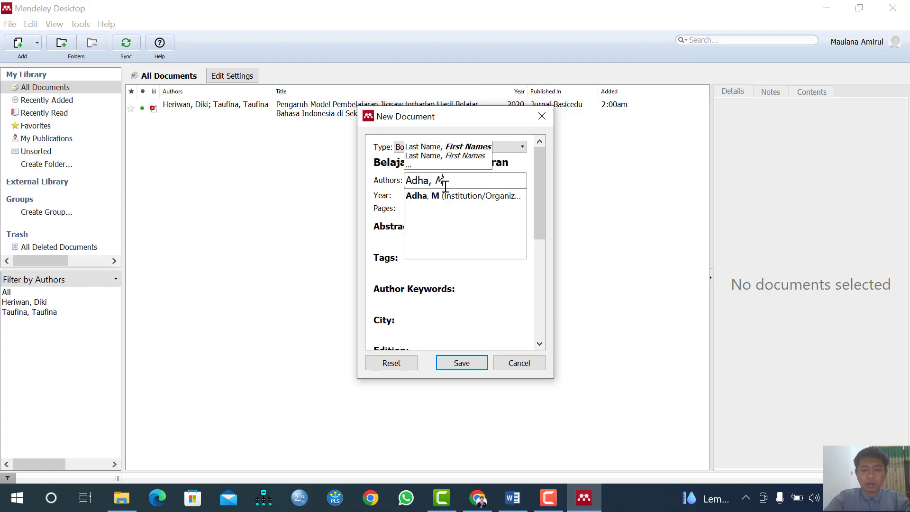
{"action": "type", "text": "aulana Ami"}
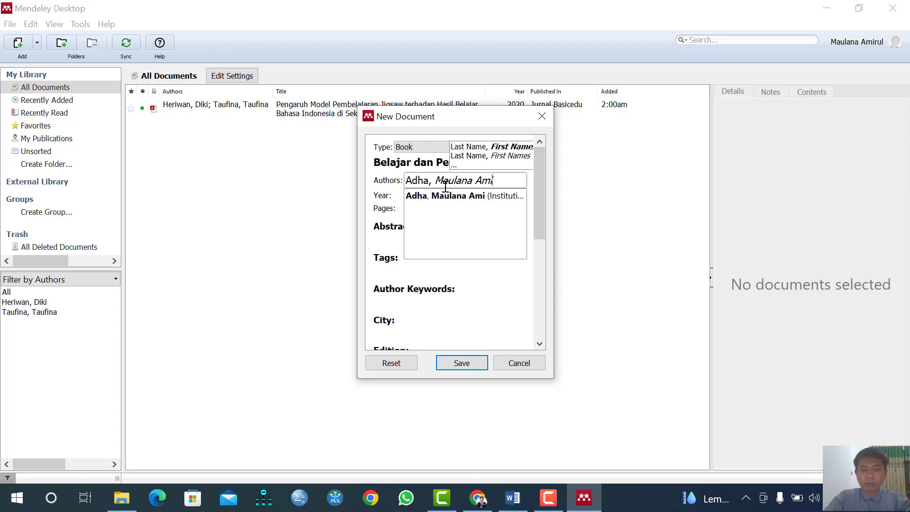
{"action": "type", "text": "rul"}
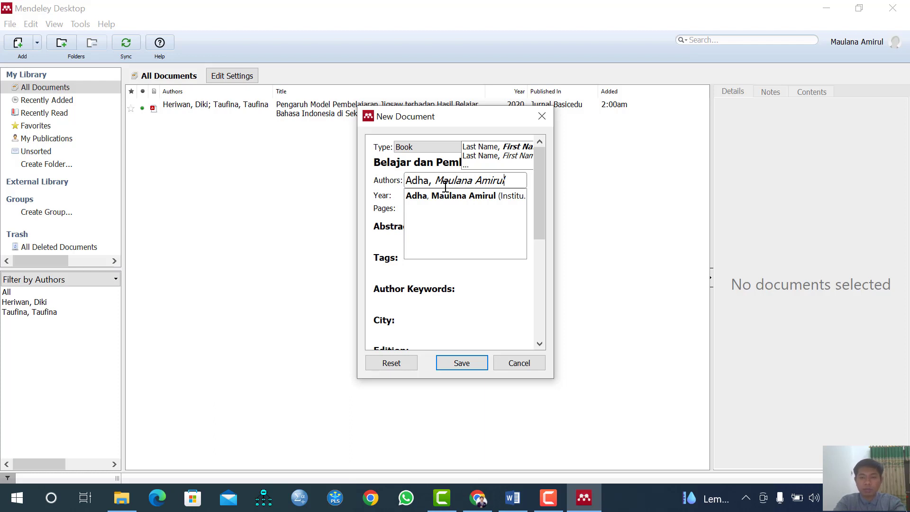
{"action": "key", "text": "Return"}
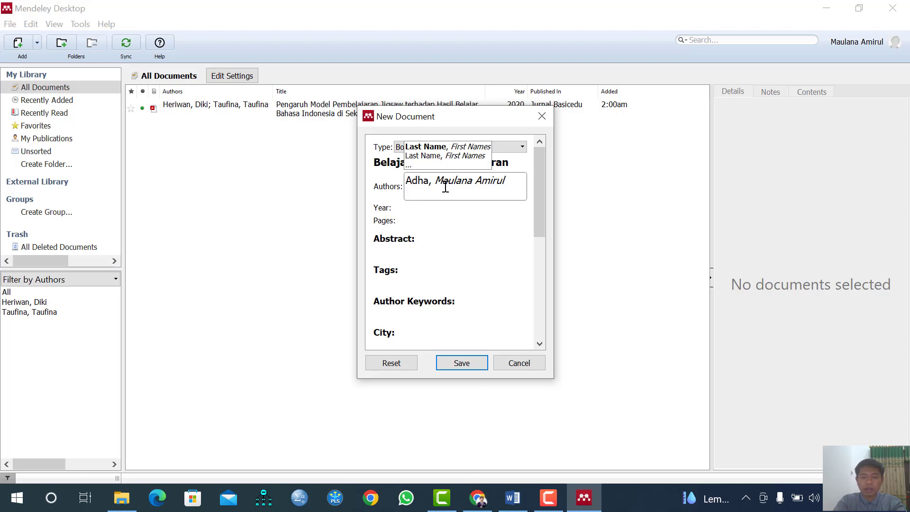
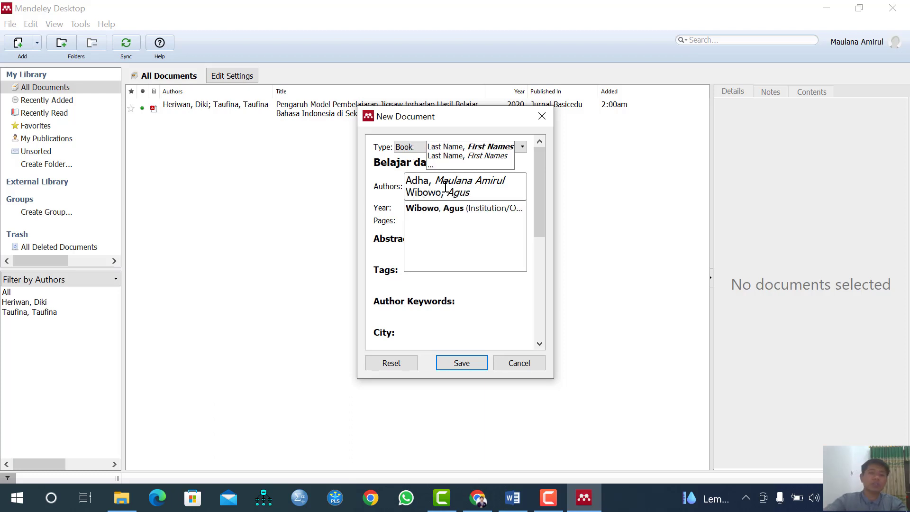
{"action": "left_click", "coordinate": [386, 214]}
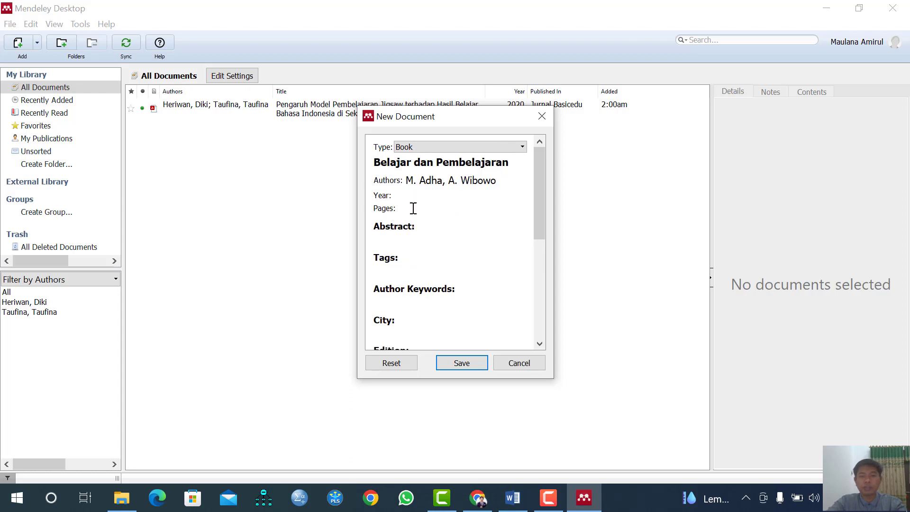
Fill in publication year 2020 and city Bandung
{"action": "left_click", "coordinate": [446, 196]}
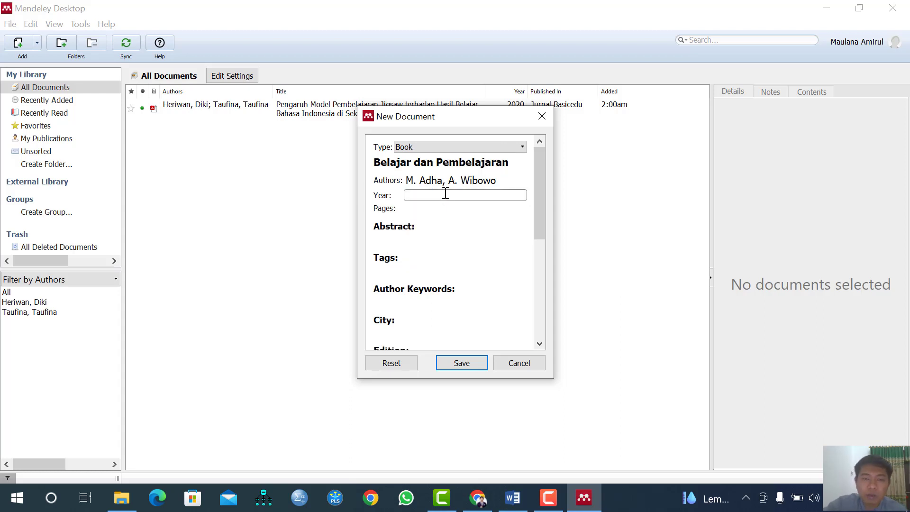
{"action": "type", "text": "20"}
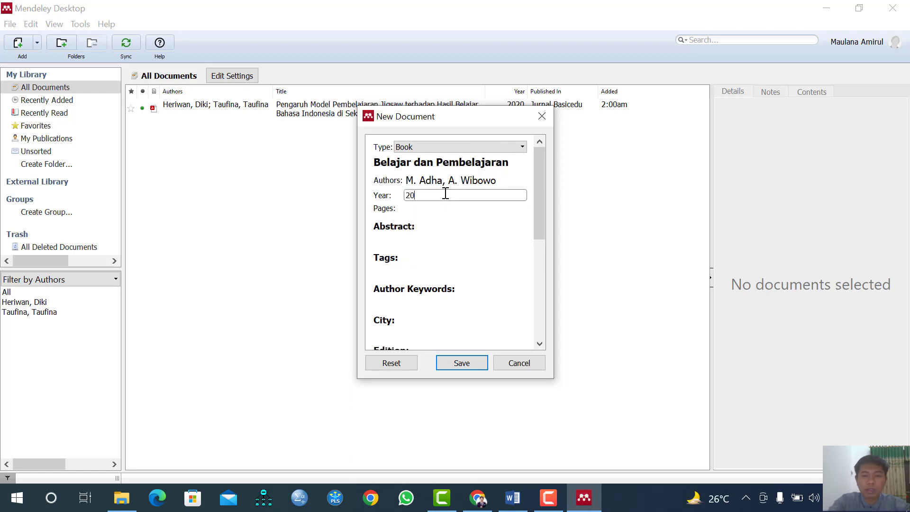
{"action": "type", "text": "20"}
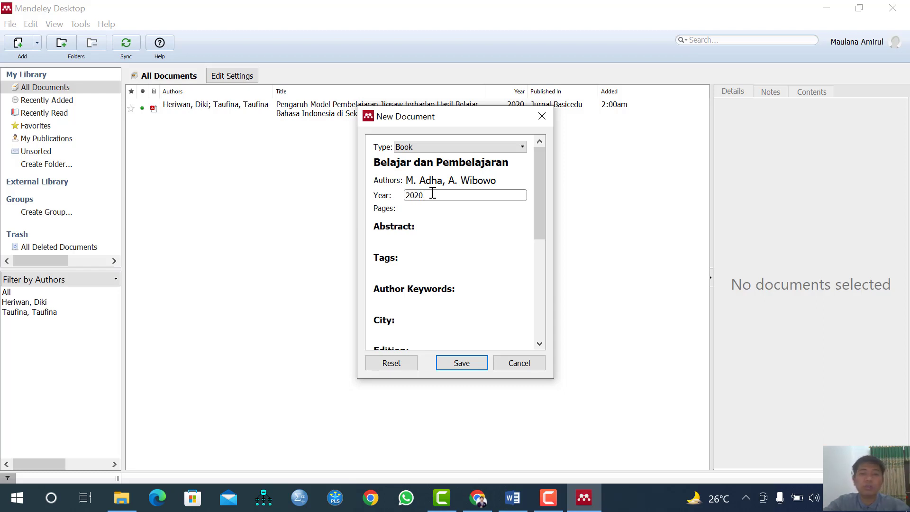
{"action": "scroll", "coordinate": [461, 228], "scroll_direction": "down", "scroll_amount": 1}
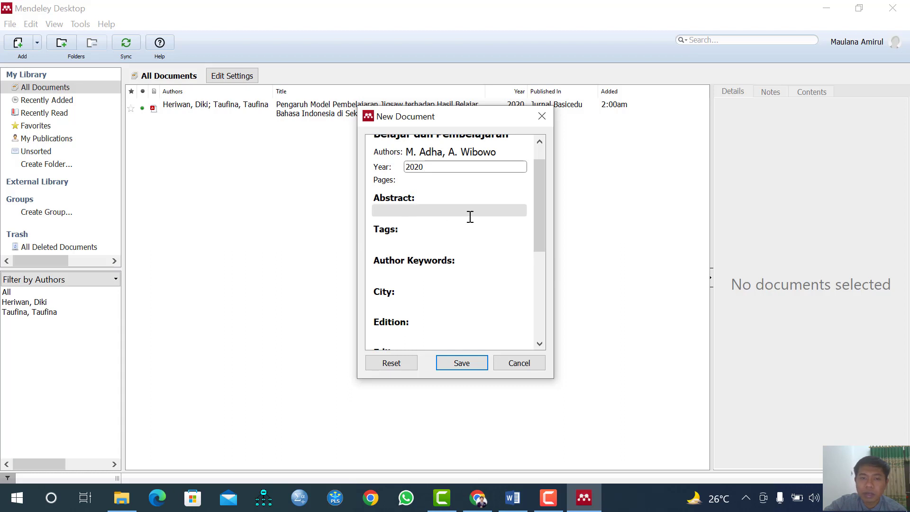
{"action": "scroll", "coordinate": [392, 239], "scroll_direction": "down", "scroll_amount": 1}
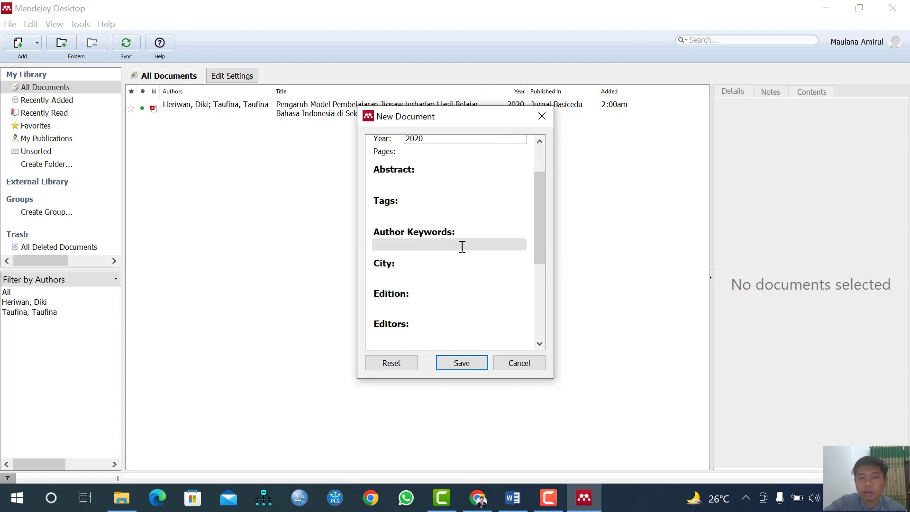
{"action": "left_click", "coordinate": [388, 275]}
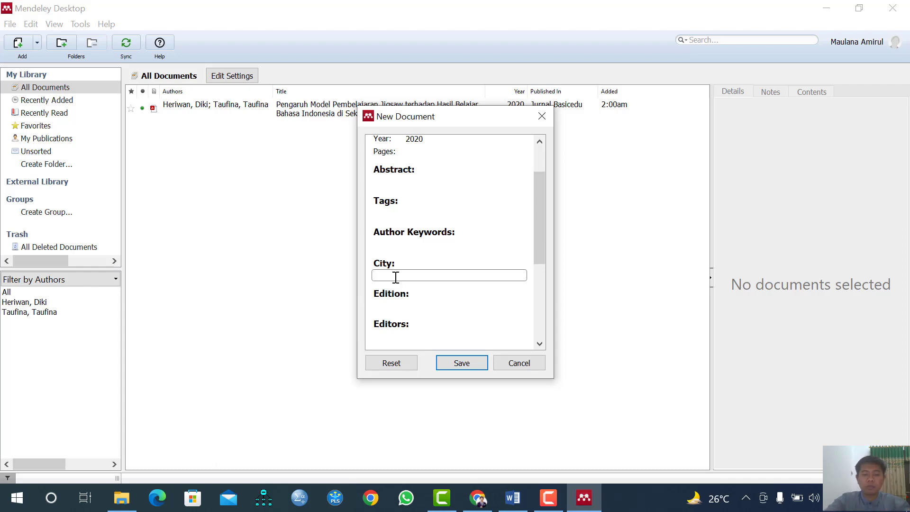
{"action": "type", "text": "Ban"}
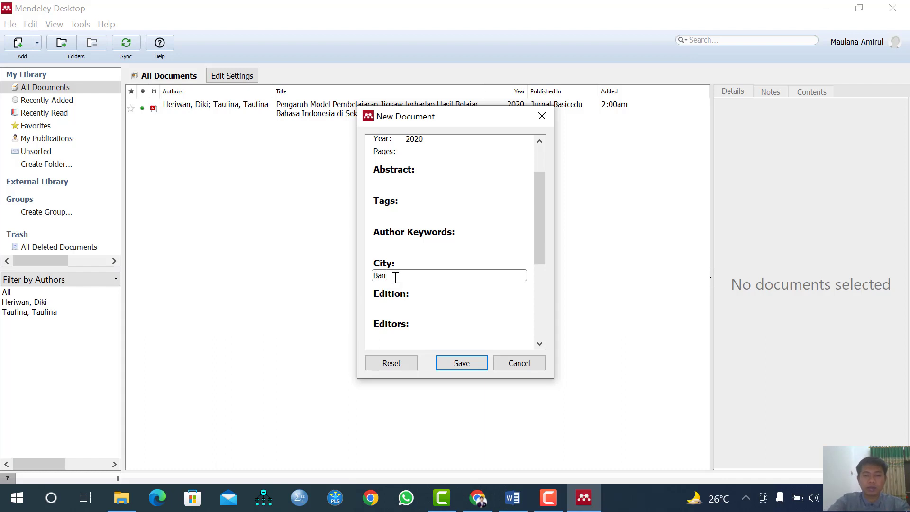
{"action": "type", "text": "dung"}
{"action": "scroll", "coordinate": [422, 297], "scroll_direction": "down", "scroll_amount": 1}
{"action": "left_click", "coordinate": [405, 277]}
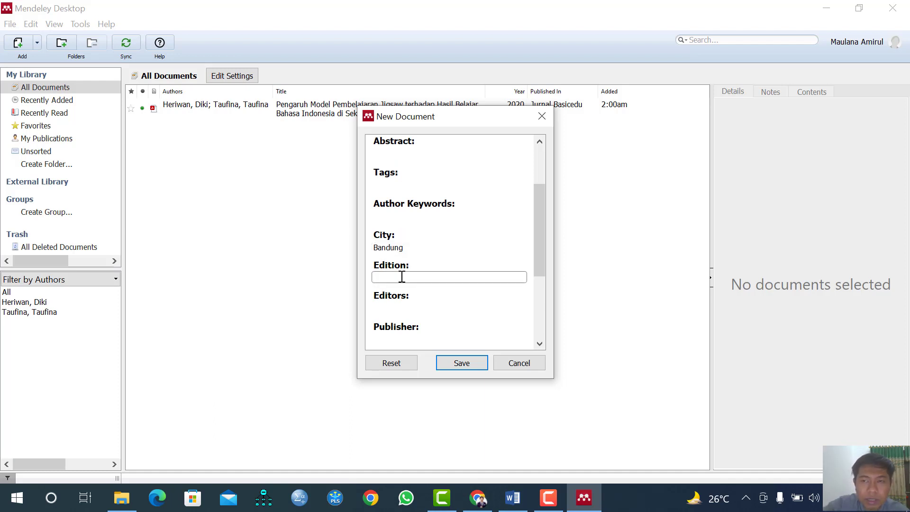
Add publisher Alfabeta and save the book entry to the library
{"action": "scroll", "coordinate": [402, 277], "scroll_direction": "down", "scroll_amount": 1}
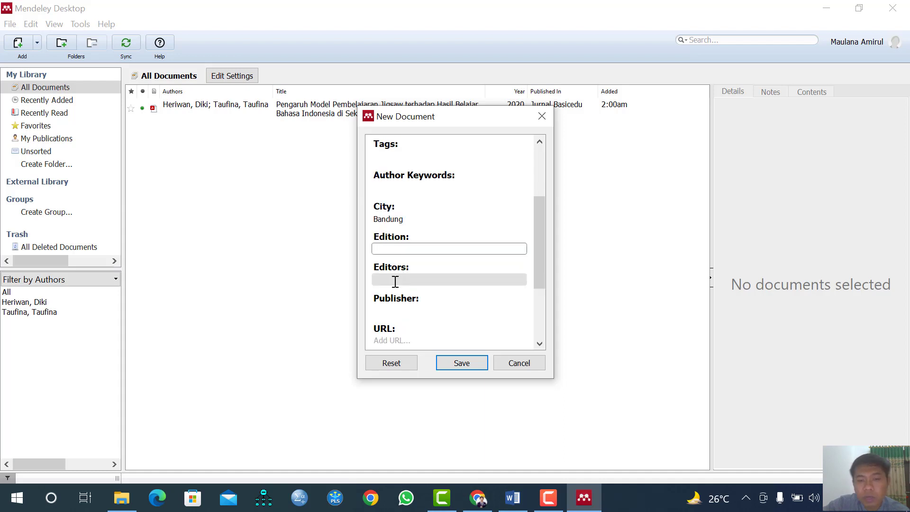
{"action": "scroll", "coordinate": [449, 284], "scroll_direction": "down", "scroll_amount": 1}
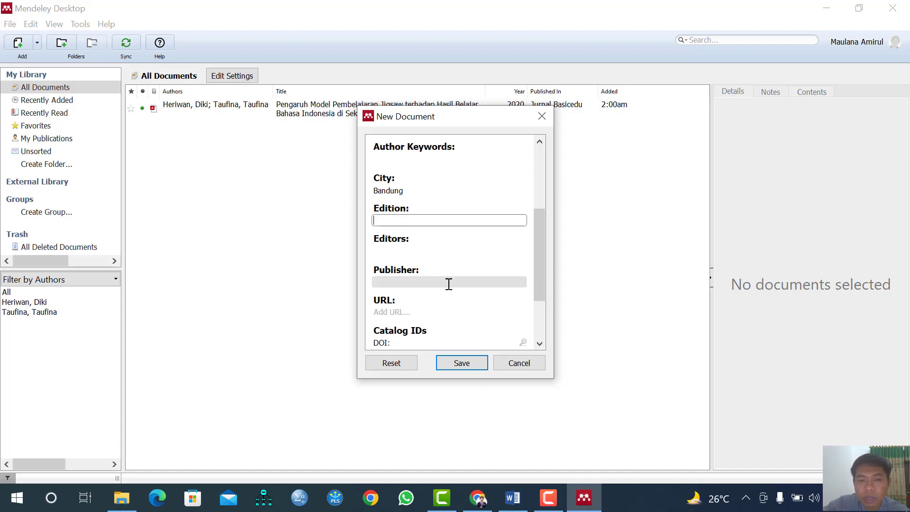
{"action": "left_click", "coordinate": [408, 286]}
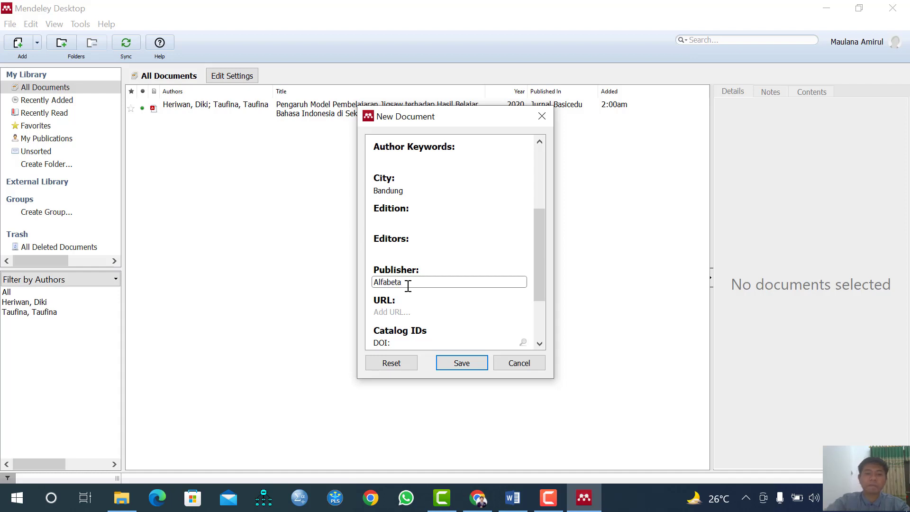
{"action": "scroll", "coordinate": [422, 305], "scroll_direction": "down", "scroll_amount": 1}
{"action": "scroll", "coordinate": [396, 280], "scroll_direction": "down", "scroll_amount": 2}
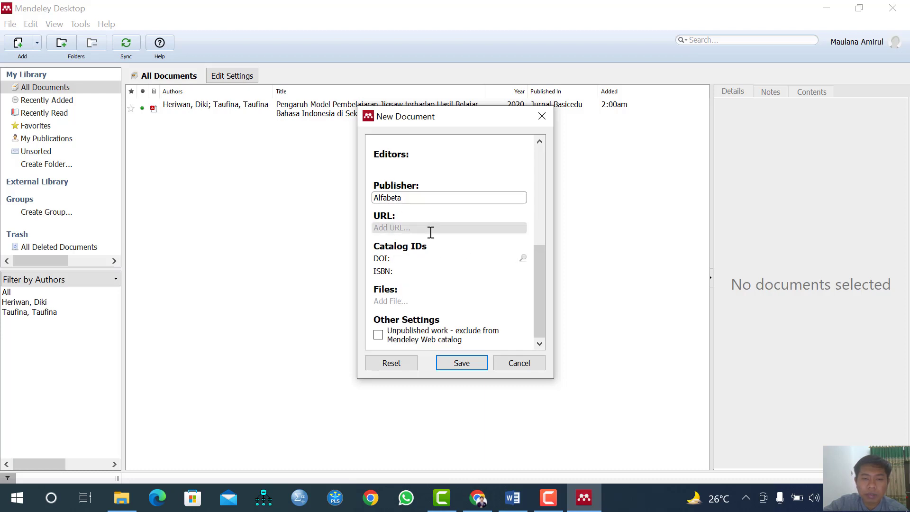
{"action": "left_click", "coordinate": [462, 364]}
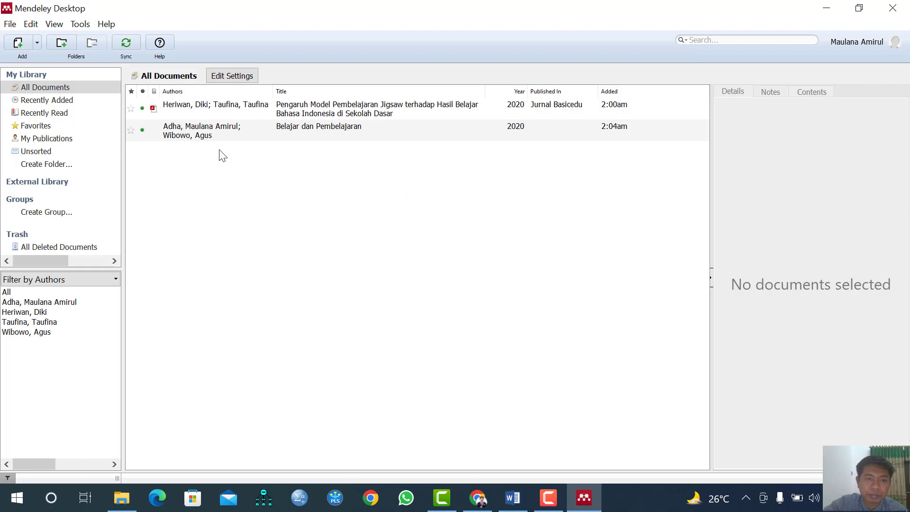
Search Mendeley's Insert Citation for 'adha' and insert the 'Belajar dan Pembelajaran' citation
{"action": "left_click", "coordinate": [826, 8]}
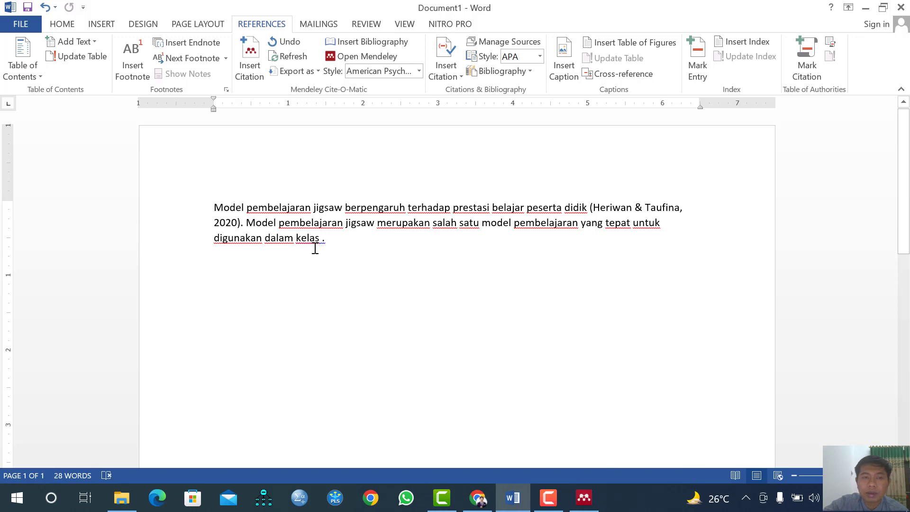
{"action": "left_click", "coordinate": [257, 79]}
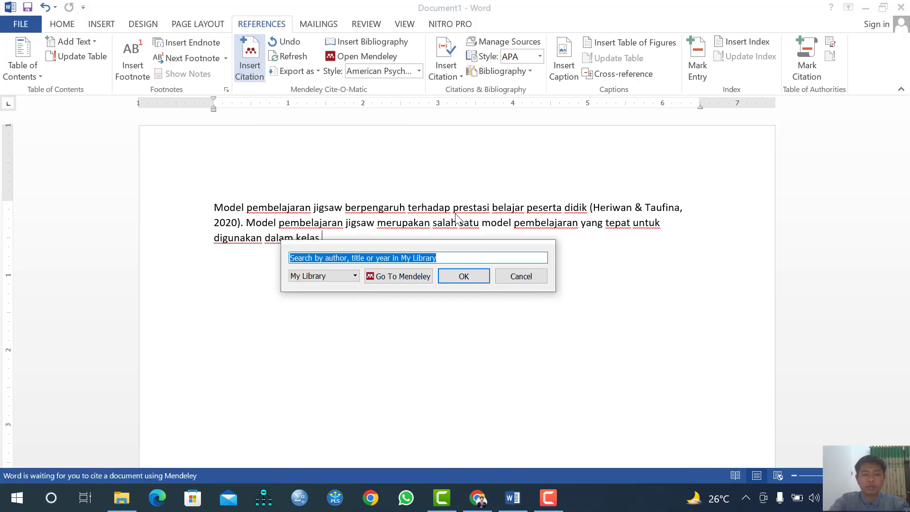
{"action": "type", "text": "adha"}
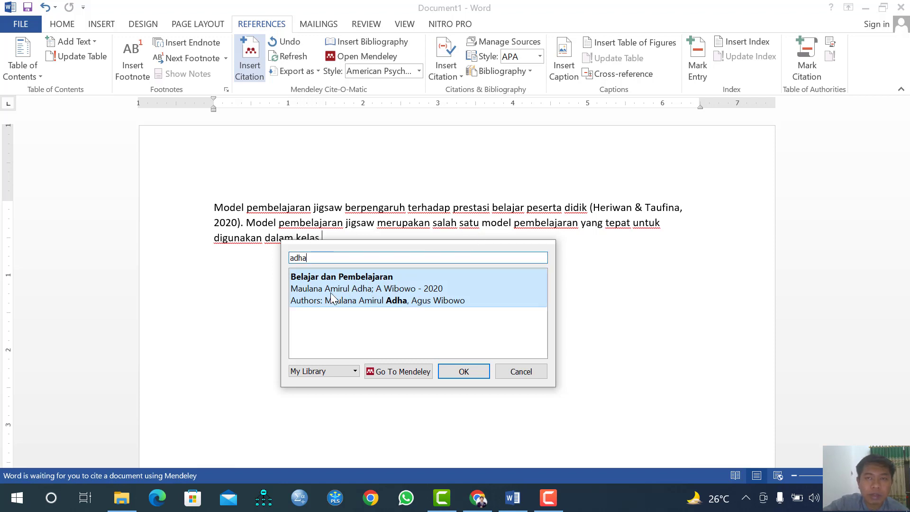
{"action": "left_click", "coordinate": [356, 293]}
{"action": "left_click", "coordinate": [456, 276]}
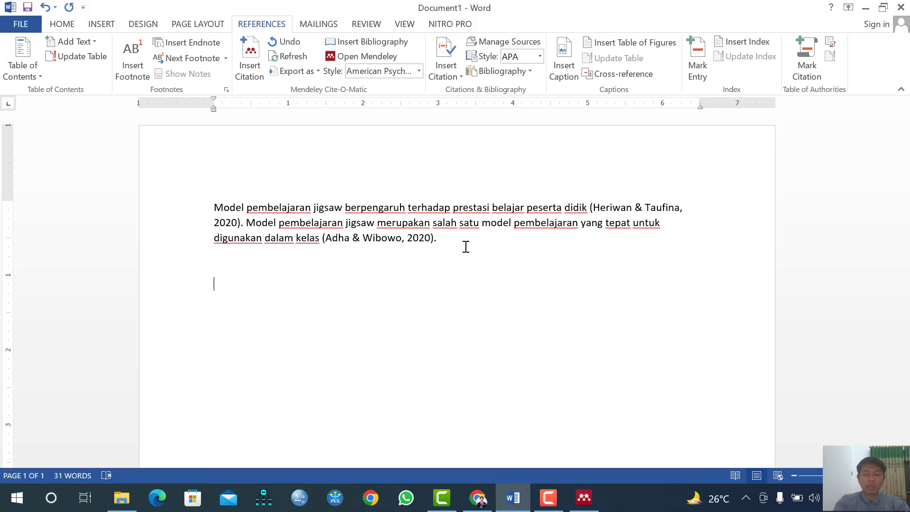
Type 'Daftar Pustaka' below the paragraph, bold it, and leave a blank line underneath
{"action": "type", "text": "Daf"}
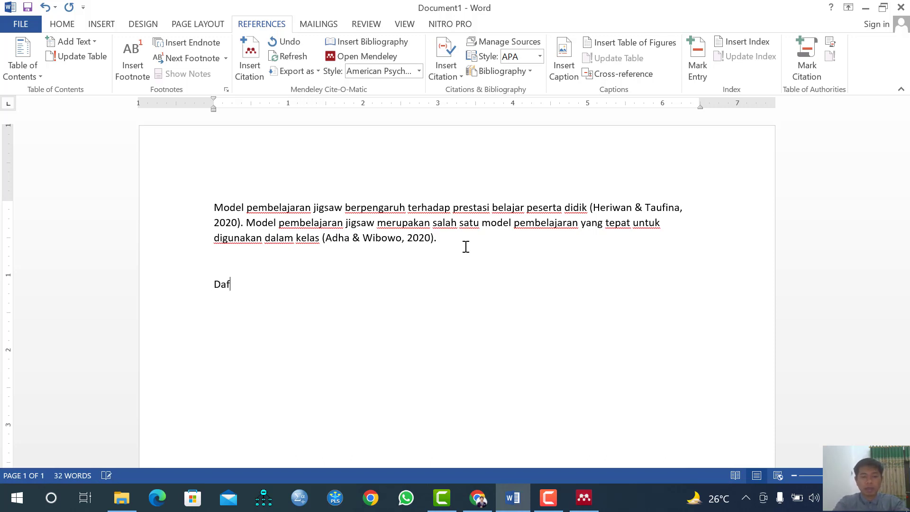
{"action": "type", "text": "tar Pus"}
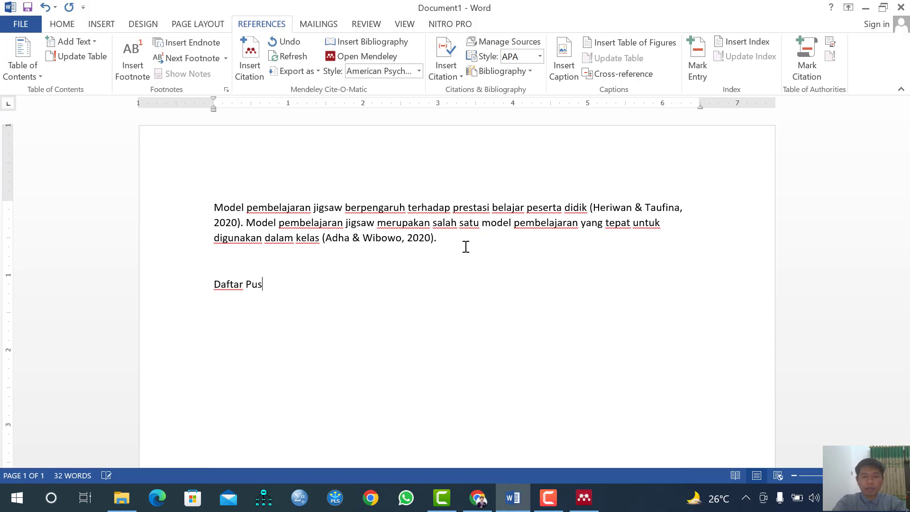
{"action": "type", "text": "taka"}
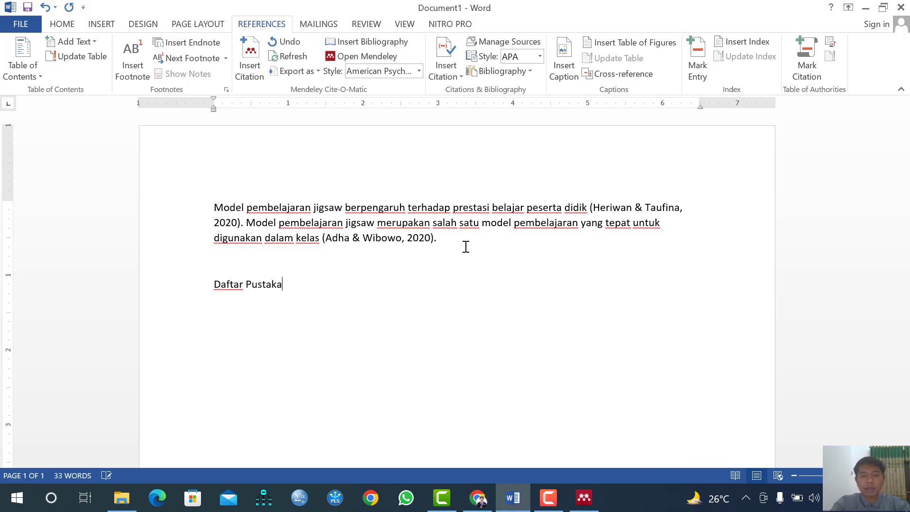
{"action": "key", "text": "Return"}
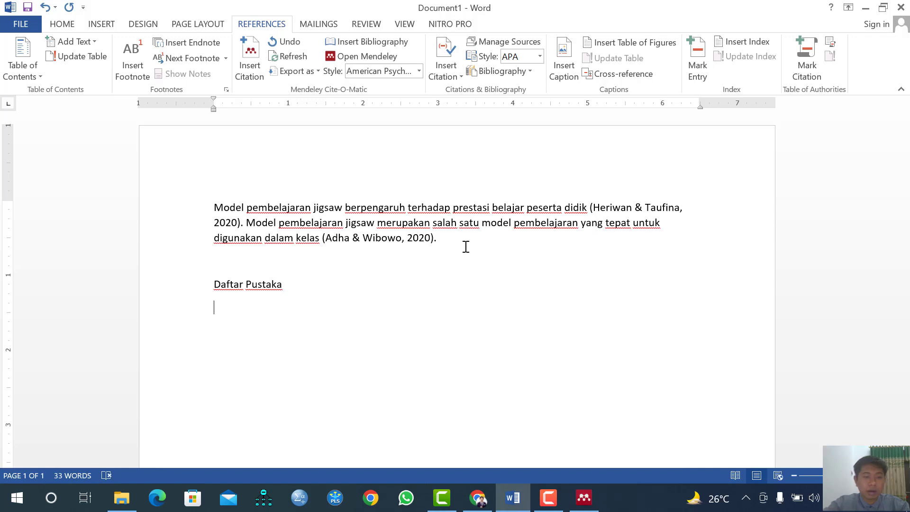
{"action": "left_click_drag", "start_coordinate": [214, 284], "coordinate": [285, 290]}
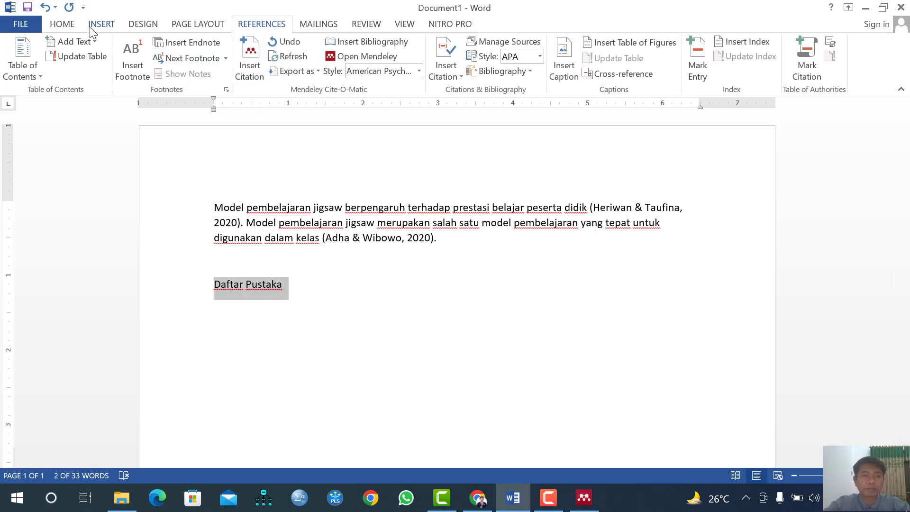
{"action": "left_click", "coordinate": [61, 24]}
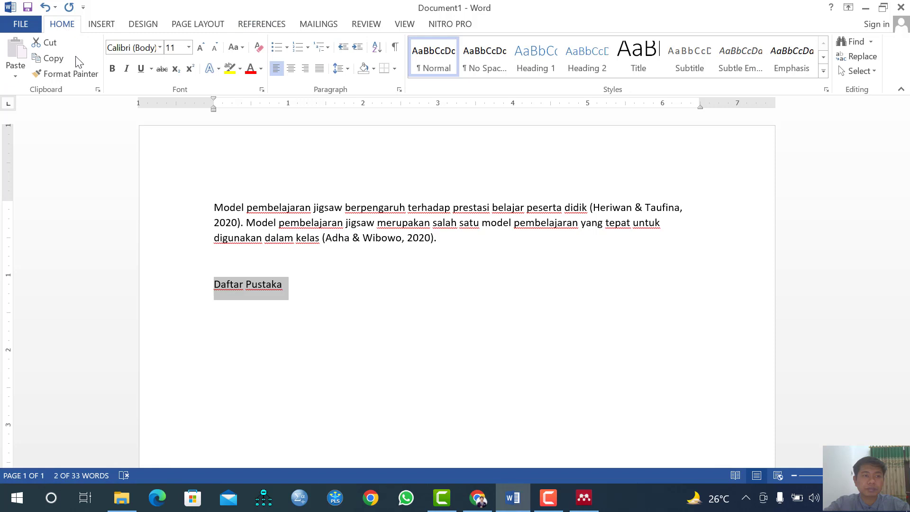
{"action": "left_click", "coordinate": [112, 69]}
{"action": "left_click", "coordinate": [245, 329]}
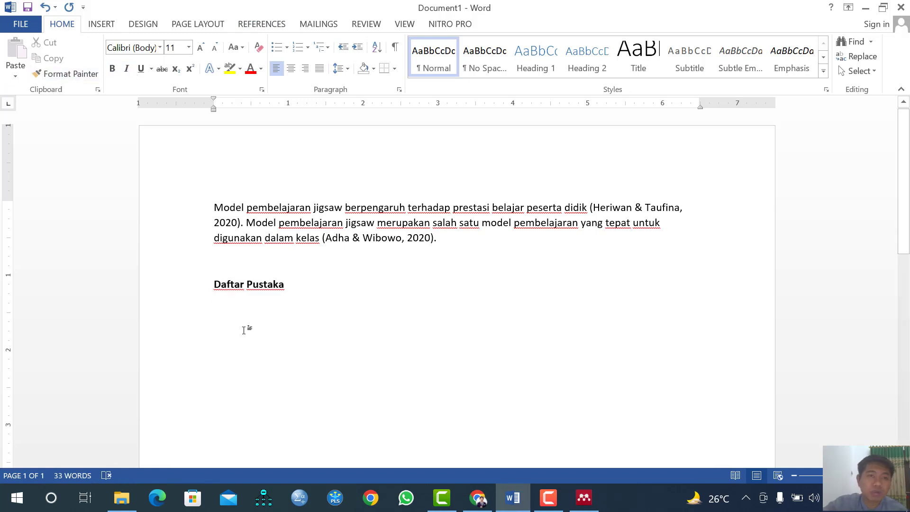
{"action": "left_click", "coordinate": [261, 24]}
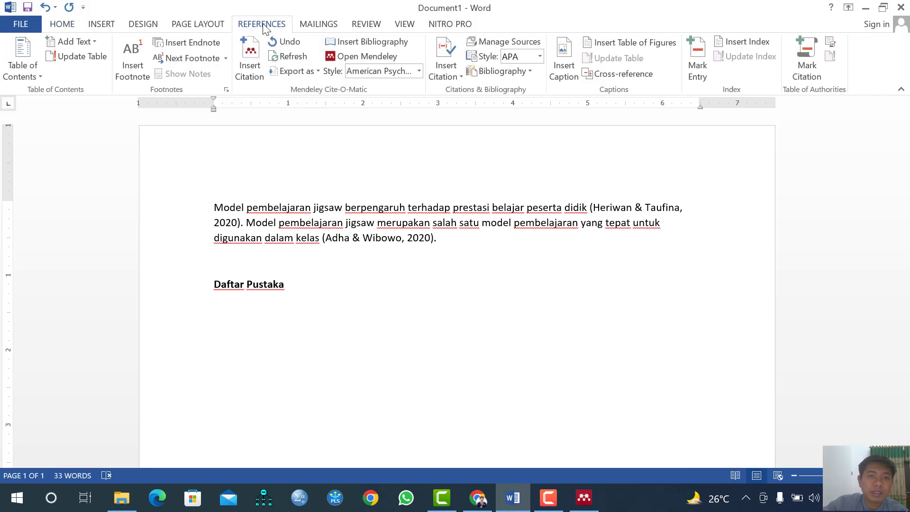
Insert the Mendeley bibliography under the heading and inspect its two reference entries
{"action": "left_click", "coordinate": [385, 44]}
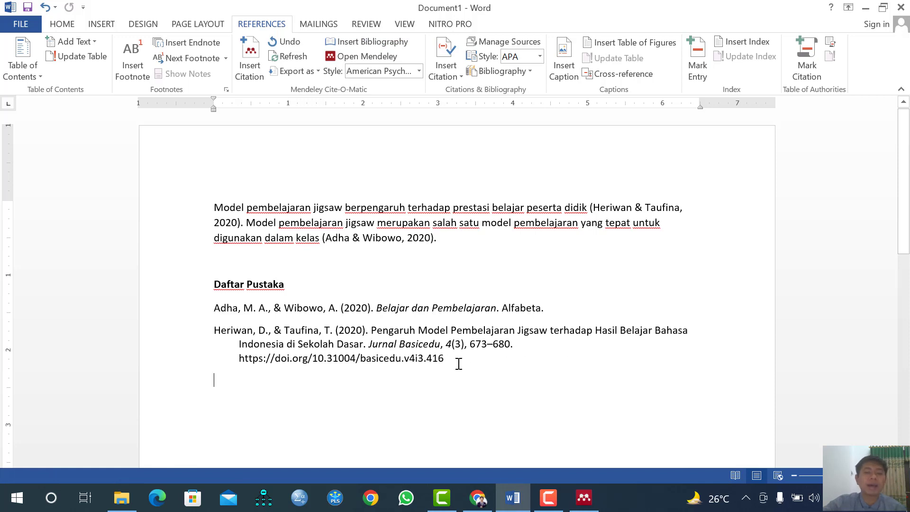
{"action": "left_click", "coordinate": [453, 359]}
{"action": "left_click_drag", "start_coordinate": [288, 357], "coordinate": [197, 309]}
{"action": "left_click", "coordinate": [214, 308]}
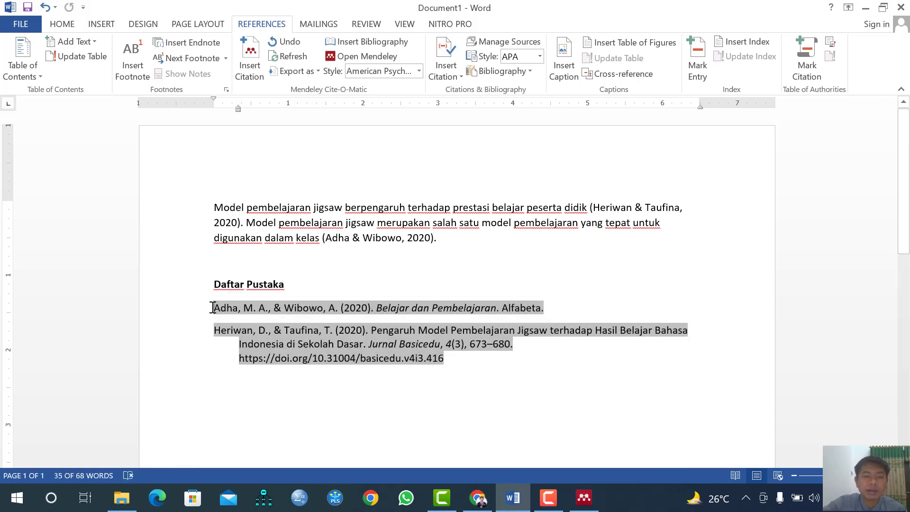
{"action": "left_click_drag", "start_coordinate": [374, 351], "coordinate": [473, 380]}
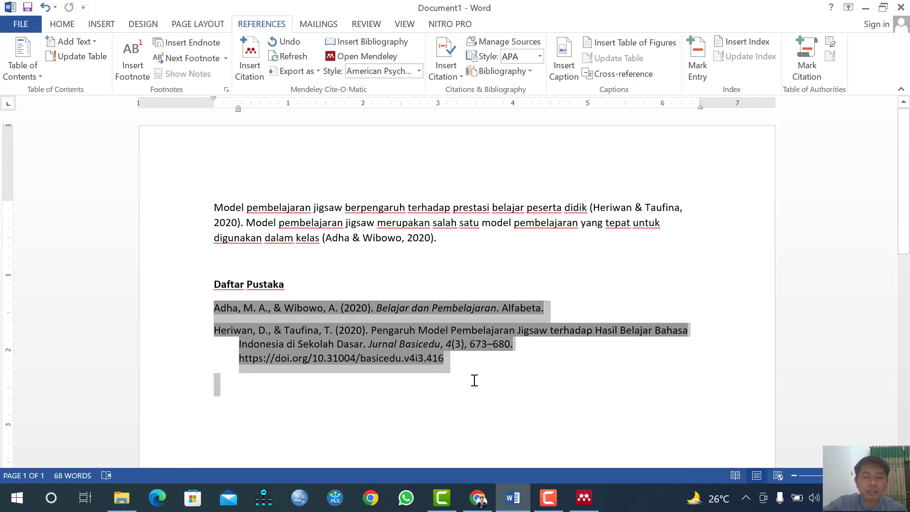
{"action": "left_click", "coordinate": [452, 360]}
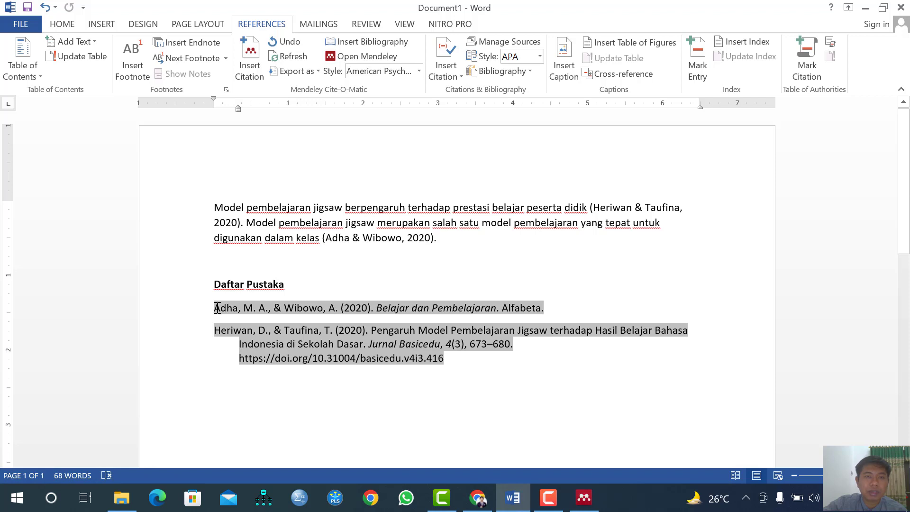
{"action": "left_click", "coordinate": [480, 243]}
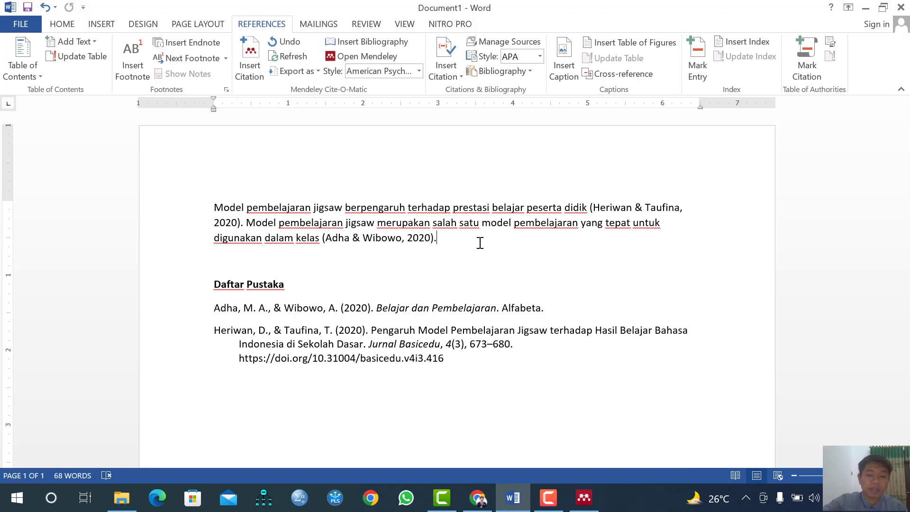
Continue the paragraph with 'Model pembelajaran jigsaw adalah ......' after the Adha & Wibowo citation
{"action": "type", "text": "Model "}
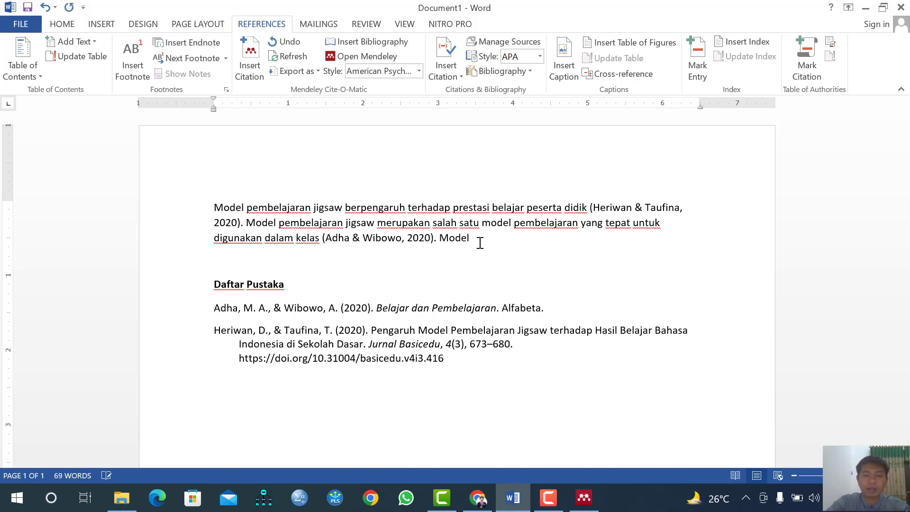
{"action": "type", "text": "pembelajaran"}
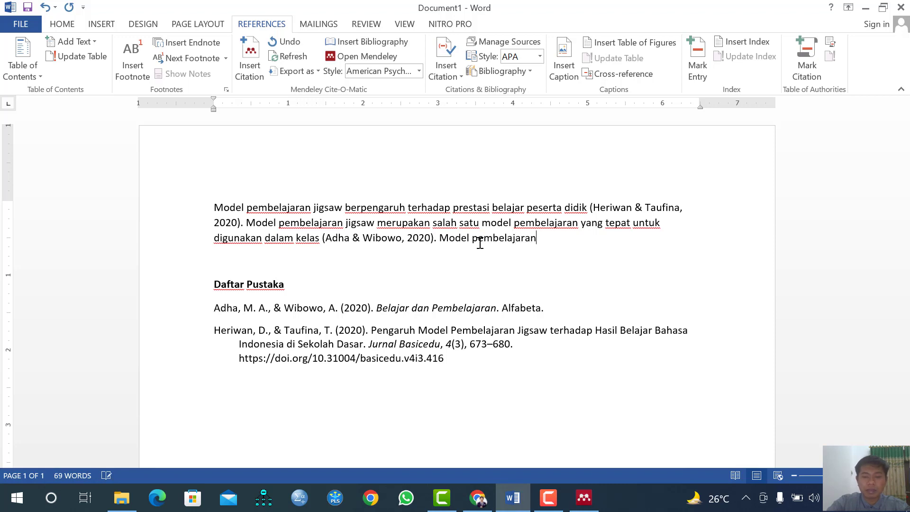
{"action": "type", "text": " jigsaw ad"}
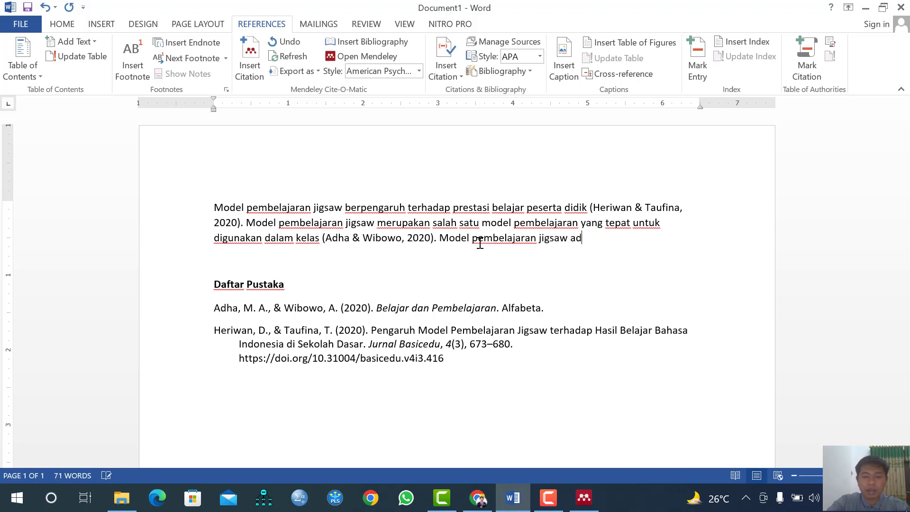
{"action": "type", "text": "alah ......"}
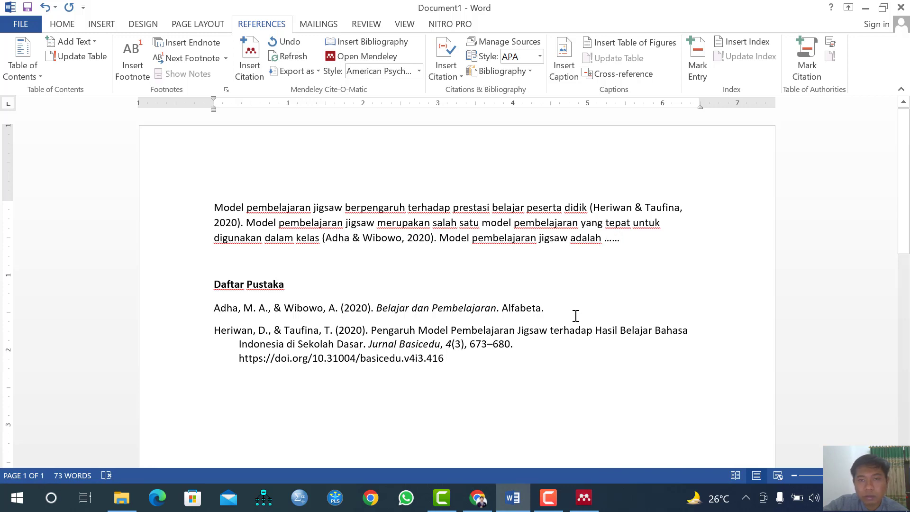
Download the stkipnu.ac.id [PDF] of the 2019 jigsaw volleyball passing article from the first result
{"action": "left_click", "coordinate": [478, 498]}
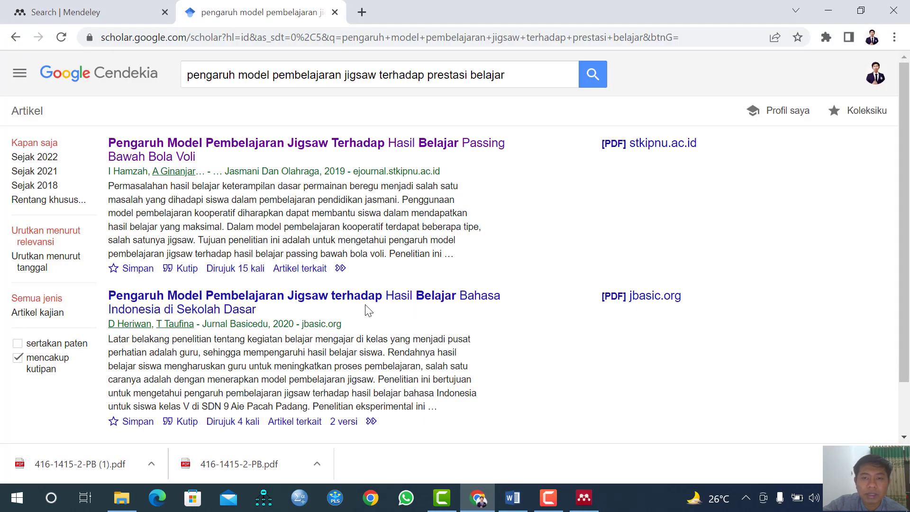
{"action": "scroll", "coordinate": [368, 311], "scroll_direction": "down", "scroll_amount": 2}
{"action": "scroll", "coordinate": [355, 315], "scroll_direction": "up", "scroll_amount": 2}
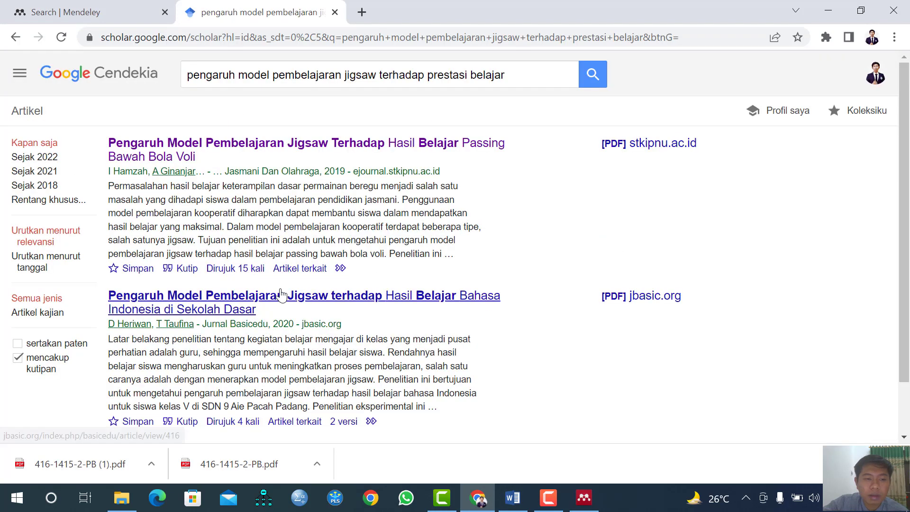
{"action": "left_click", "coordinate": [648, 147]}
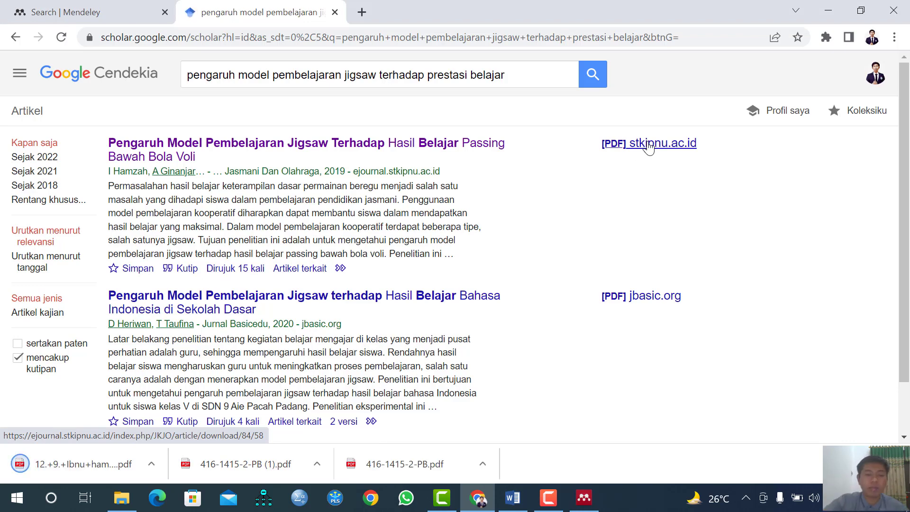
{"action": "left_click", "coordinate": [584, 498]}
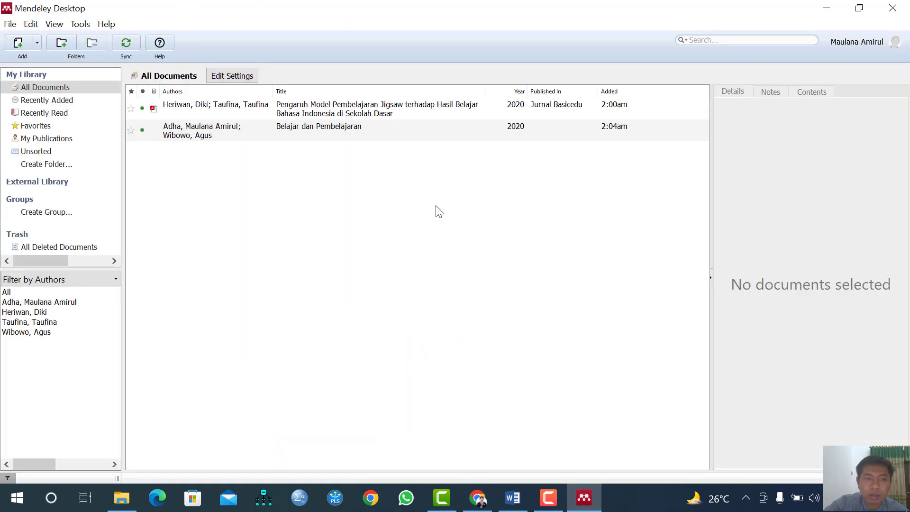
Import the downloaded volleyball passing article PDF via Add Files and review its details
{"action": "left_click", "coordinate": [38, 46]}
{"action": "left_click", "coordinate": [53, 63]}
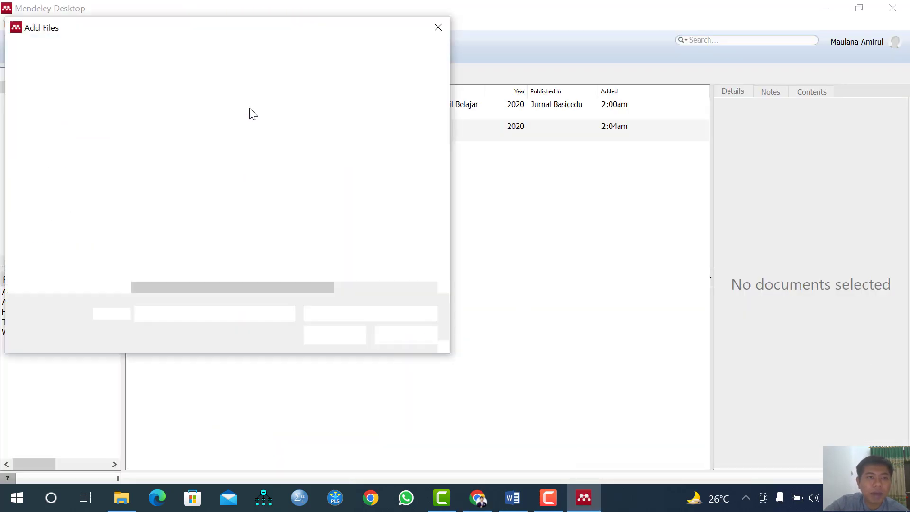
{"action": "left_click", "coordinate": [200, 139]}
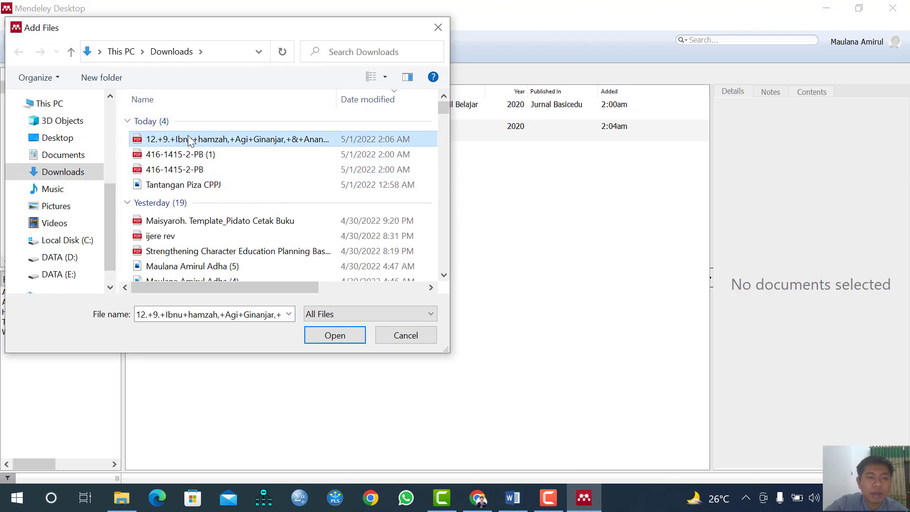
{"action": "left_click", "coordinate": [335, 335]}
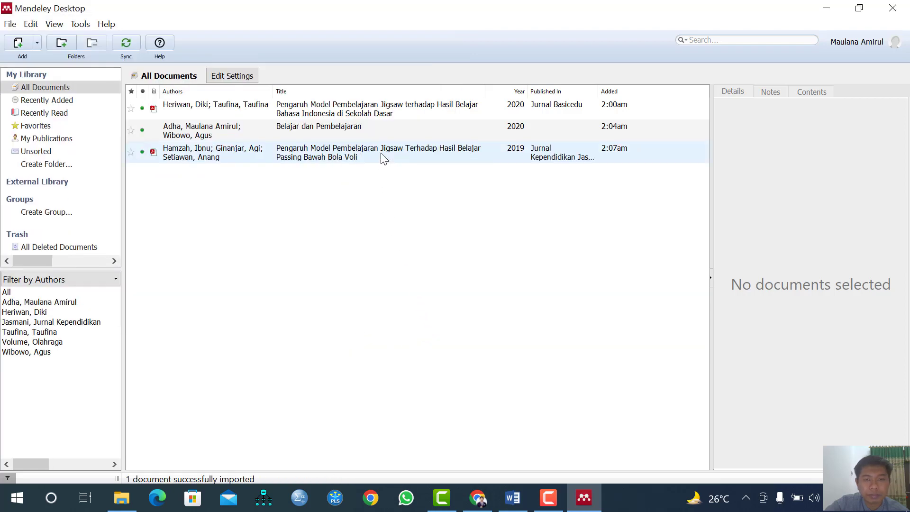
{"action": "left_click", "coordinate": [380, 152]}
{"action": "left_click", "coordinate": [390, 173]}
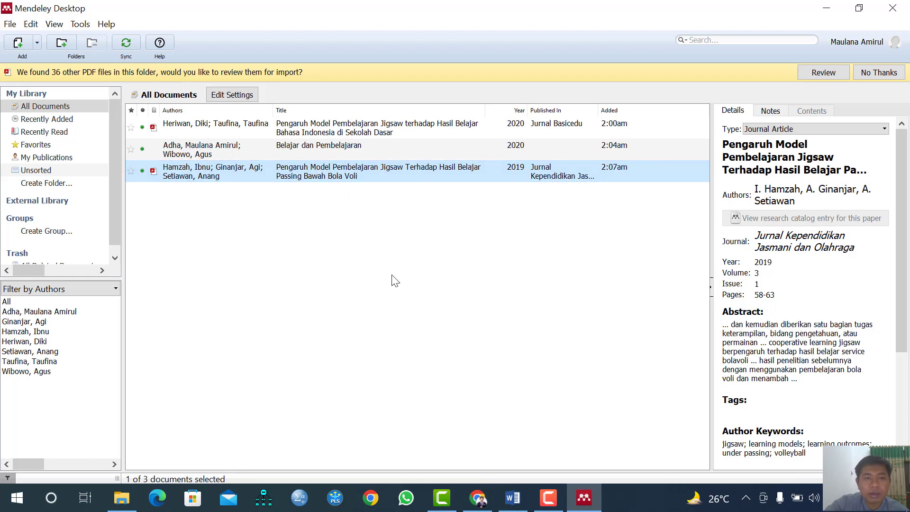
Minimise Mendeley and bring the Word document back to the front
{"action": "left_click", "coordinate": [824, 13]}
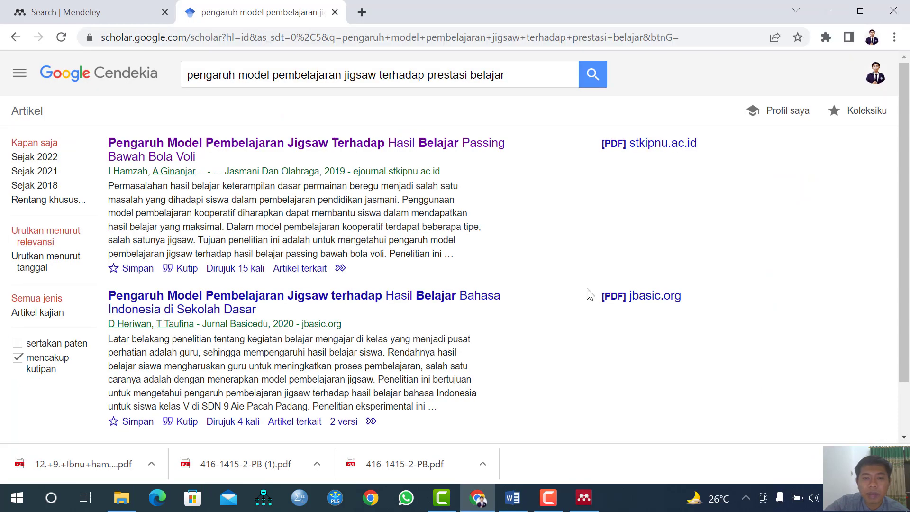
{"action": "left_click", "coordinate": [513, 497]}
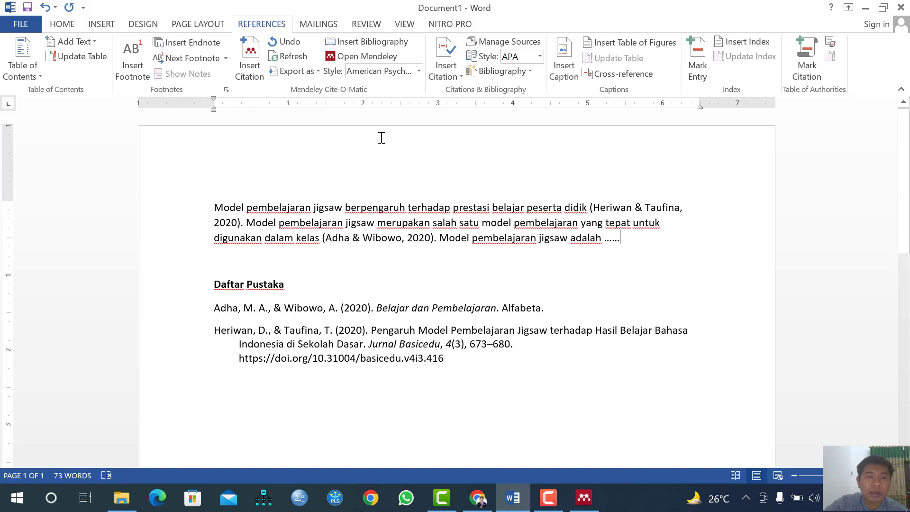
Insert the Hamzah et al. (2019) volleyball passing citation after "adalah ......", then select the Daftar Pustaka entries
{"action": "left_click", "coordinate": [250, 72]}
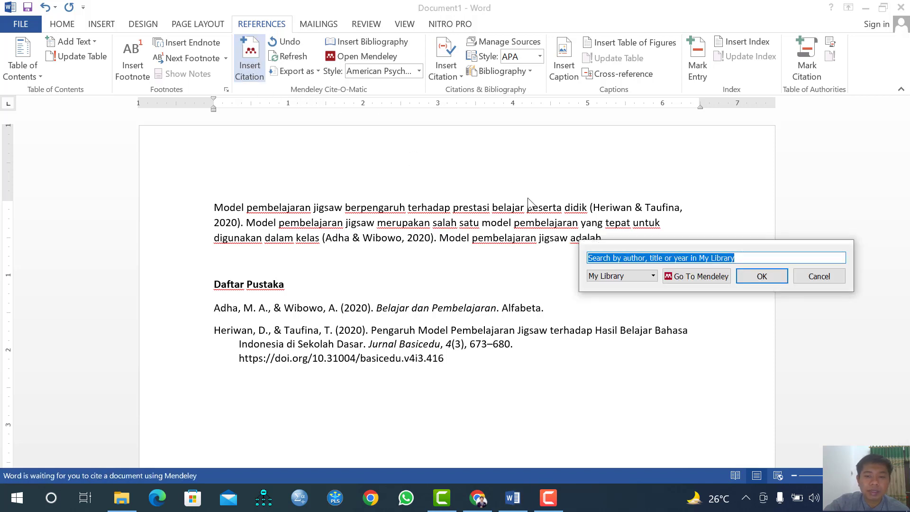
{"action": "type", "text": "hamzah"}
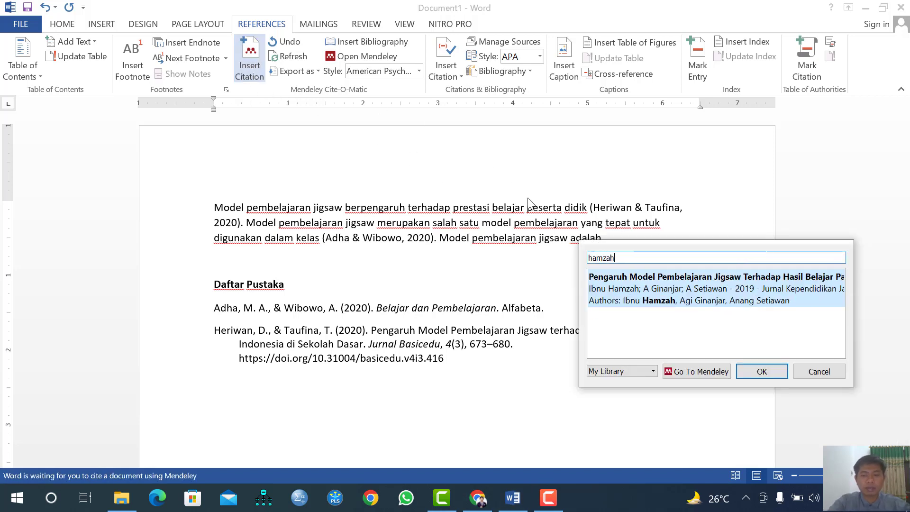
{"action": "left_click", "coordinate": [715, 275]}
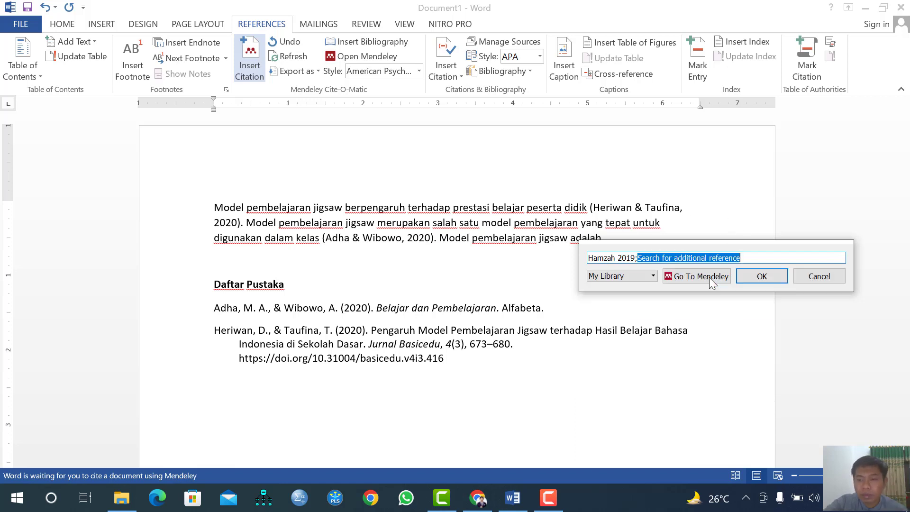
{"action": "left_click", "coordinate": [766, 279]}
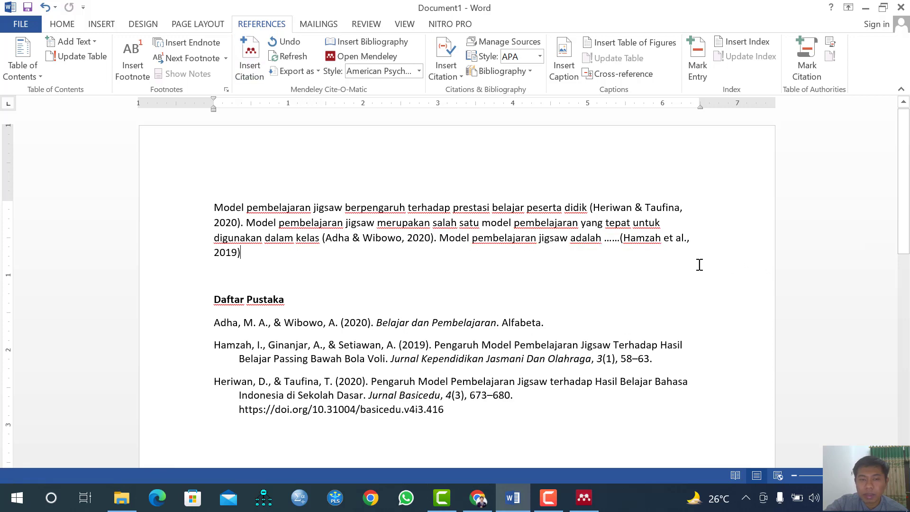
{"action": "scroll", "coordinate": [289, 282], "scroll_direction": "down", "scroll_amount": 3}
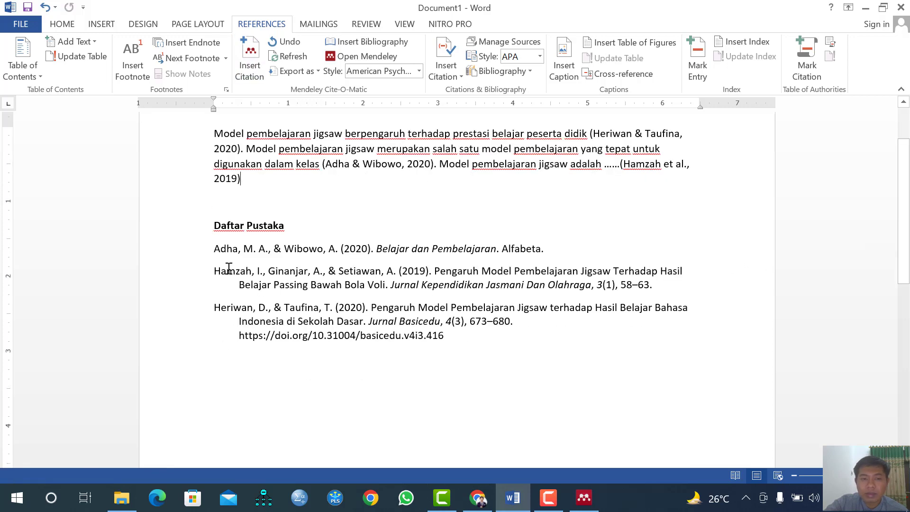
{"action": "mouse_move", "coordinate": [216, 274]}
{"action": "left_mouse_down"}
{"action": "mouse_move", "coordinate": [657, 273]}
{"action": "mouse_move", "coordinate": [658, 289]}
{"action": "left_mouse_up"}
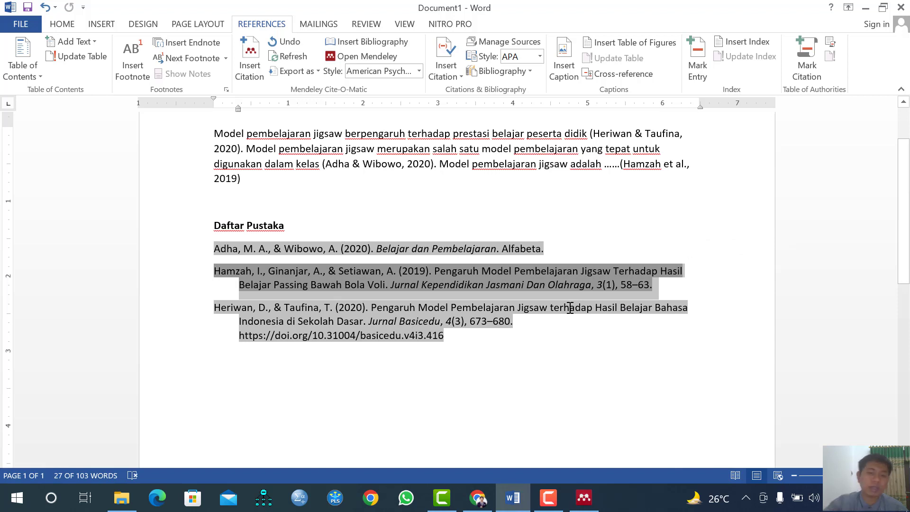